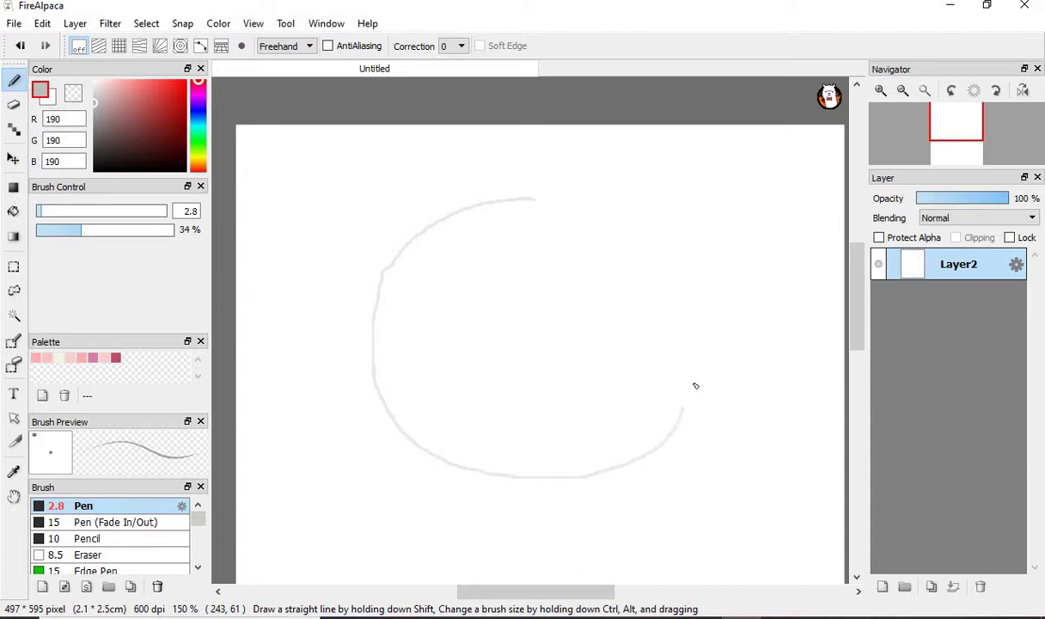
Step: Sketch a rounded head outline in light grey with a curved vertical and a curved horizontal face guideline
{"action": "left_click_drag", "start_coordinate": [537, 211], "coordinate": [514, 207]}
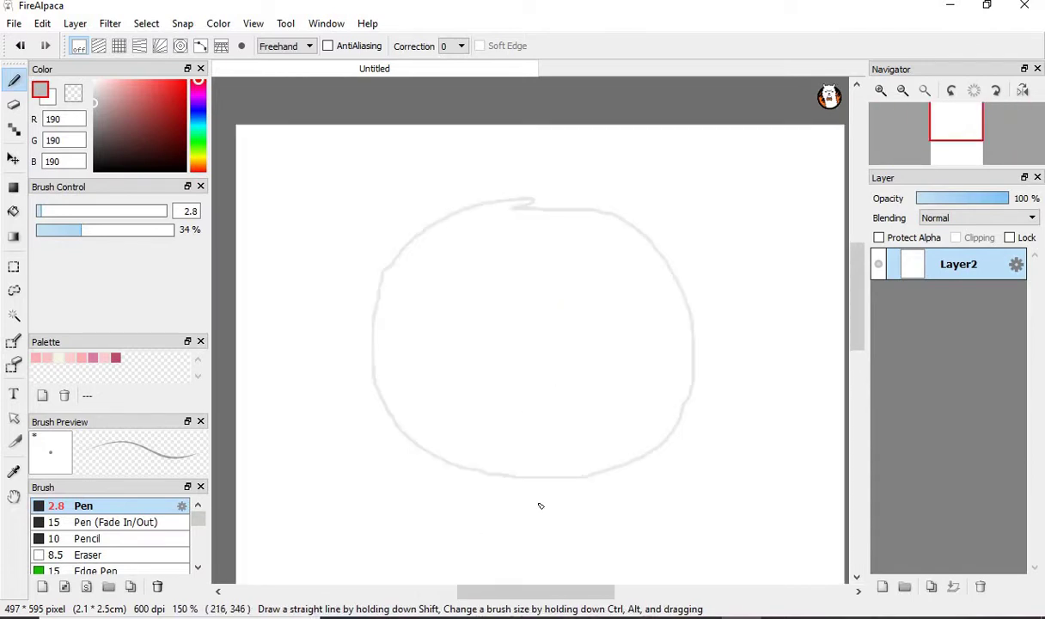
{"action": "left_click_drag", "start_coordinate": [597, 341], "coordinate": [563, 211]}
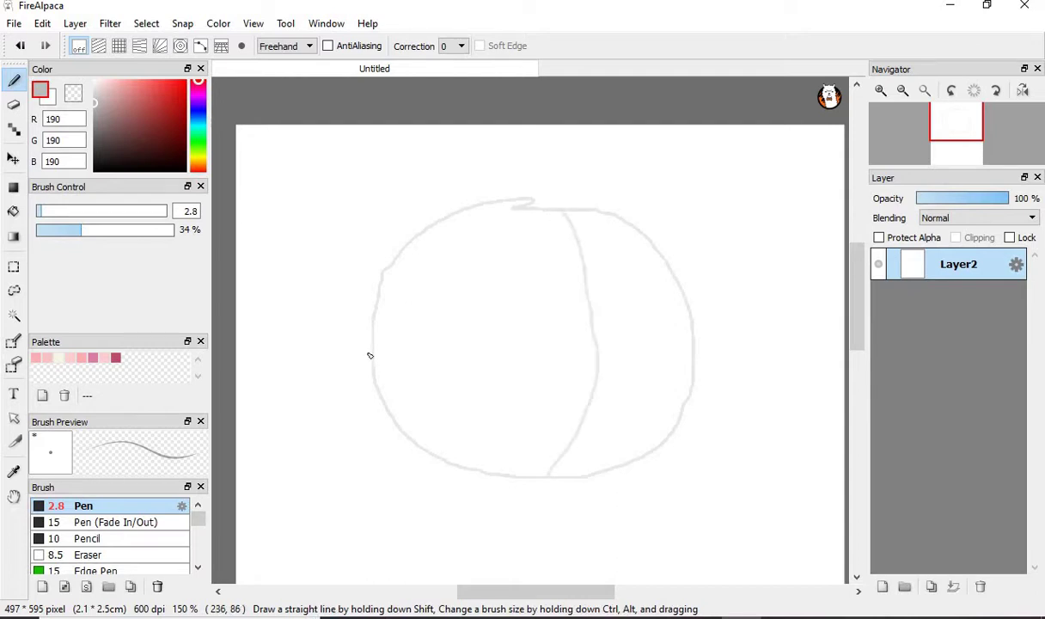
{"action": "mouse_move", "coordinate": [371, 358]}
{"action": "left_mouse_down"}
{"action": "mouse_move", "coordinate": [533, 377]}
{"action": "mouse_move", "coordinate": [668, 334]}
{"action": "mouse_move", "coordinate": [691, 310]}
{"action": "left_mouse_up"}
Step: Draw the rounded outline of the right-hand eye on the horizontal guideline, beside the vertical one
{"action": "scroll", "coordinate": [653, 343], "scroll_direction": "down", "scroll_amount": 2}
{"action": "scroll", "coordinate": [674, 345], "scroll_direction": "up", "scroll_amount": 3}
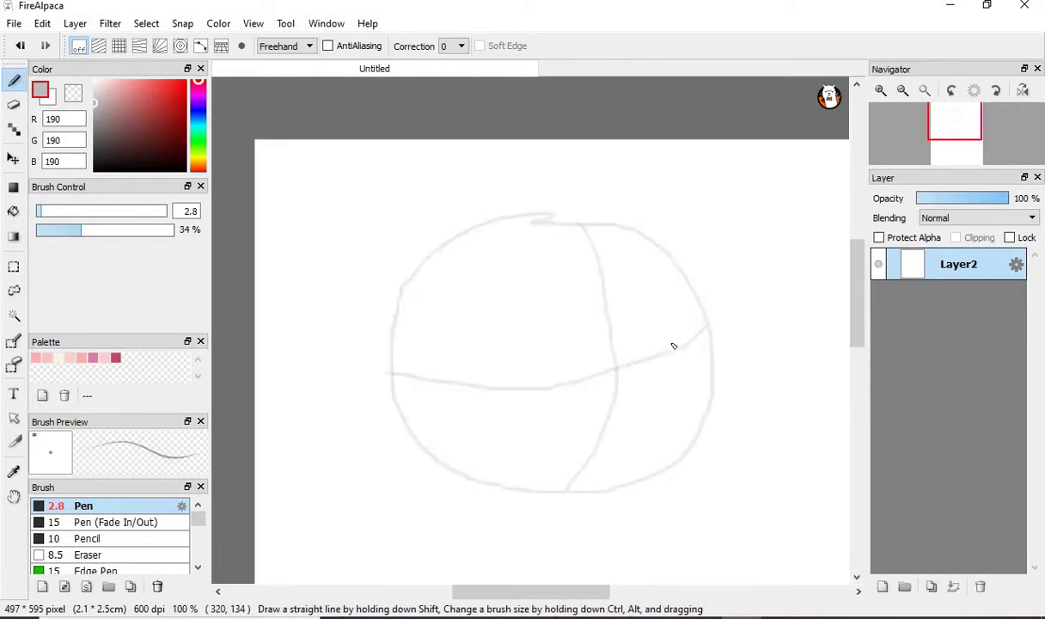
{"action": "scroll", "coordinate": [676, 355], "scroll_direction": "down", "scroll_amount": 4}
{"action": "scroll", "coordinate": [676, 264], "scroll_direction": "up", "scroll_amount": 4}
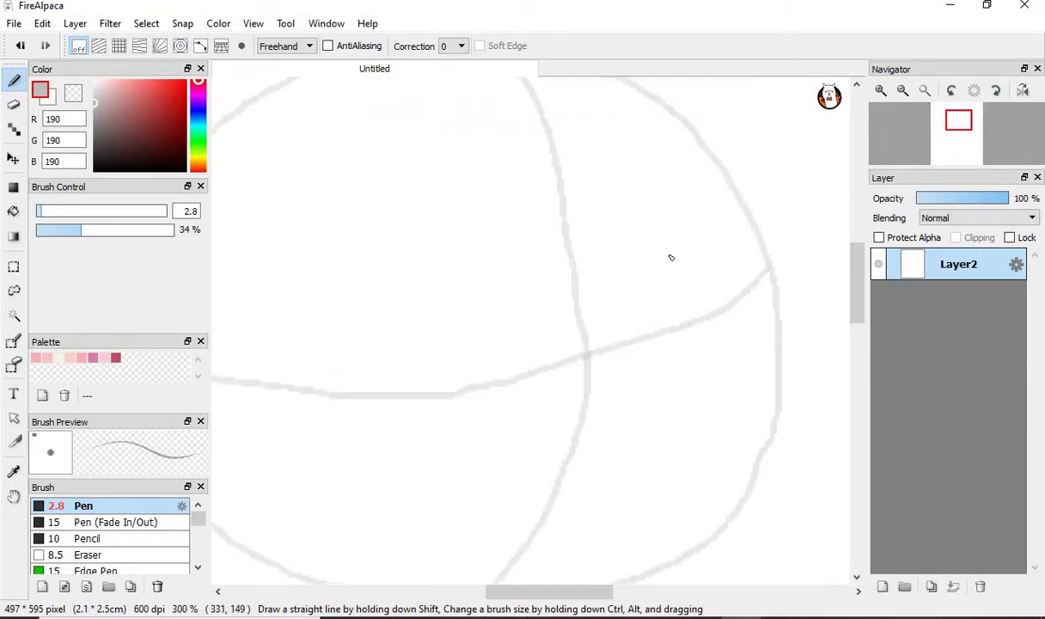
{"action": "mouse_move", "coordinate": [660, 230]}
{"action": "left_mouse_down"}
{"action": "mouse_move", "coordinate": [606, 303]}
{"action": "mouse_move", "coordinate": [632, 379]}
{"action": "mouse_move", "coordinate": [750, 319]}
{"action": "mouse_move", "coordinate": [690, 233]}
{"action": "mouse_move", "coordinate": [660, 289]}
{"action": "left_mouse_up"}
{"action": "scroll", "coordinate": [659, 289], "scroll_direction": "down", "scroll_amount": 2}
{"action": "scroll", "coordinate": [540, 280], "scroll_direction": "up", "scroll_amount": 2}
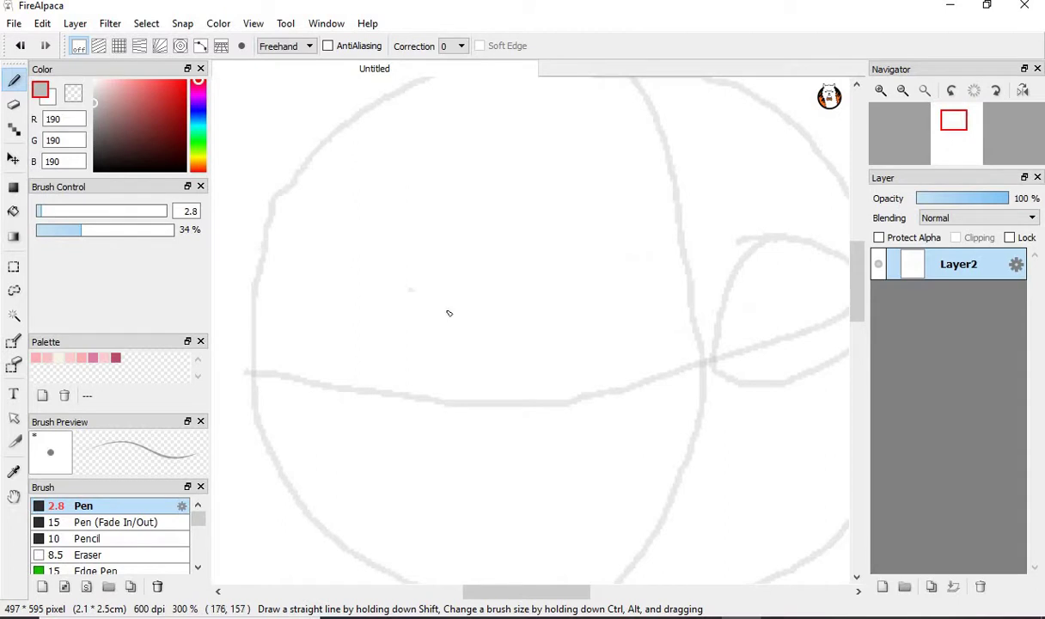
{"action": "mouse_move", "coordinate": [413, 289]}
{"action": "left_mouse_down"}
{"action": "mouse_move", "coordinate": [486, 395]}
{"action": "mouse_move", "coordinate": [333, 434]}
{"action": "mouse_move", "coordinate": [359, 314]}
{"action": "mouse_move", "coordinate": [397, 287]}
{"action": "mouse_move", "coordinate": [337, 317]}
{"action": "mouse_move", "coordinate": [331, 377]}
{"action": "left_mouse_up"}
{"action": "key", "text": "ctrl+z"}
{"action": "key", "text": "ctrl+z"}
{"action": "left_click_drag", "start_coordinate": [414, 296], "coordinate": [504, 371]}
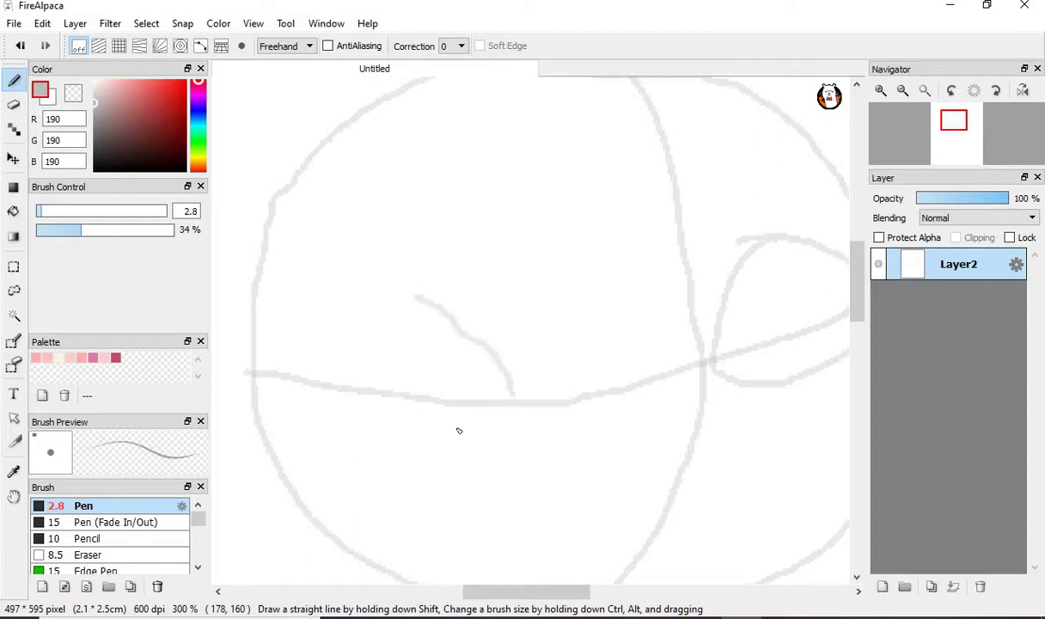
{"action": "mouse_move", "coordinate": [459, 431]}
{"action": "left_mouse_down"}
{"action": "mouse_move", "coordinate": [333, 436]}
{"action": "mouse_move", "coordinate": [317, 355]}
{"action": "mouse_move", "coordinate": [417, 298]}
{"action": "mouse_move", "coordinate": [477, 345]}
{"action": "left_mouse_up"}
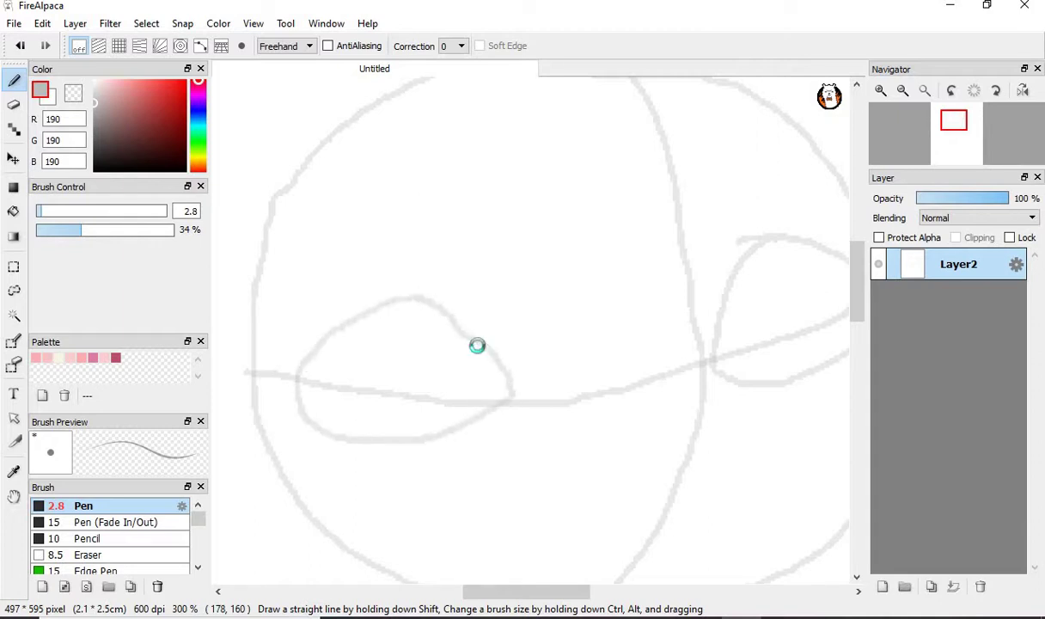
{"action": "scroll", "coordinate": [477, 346], "scroll_direction": "down", "scroll_amount": 3}
{"action": "scroll", "coordinate": [342, 235], "scroll_direction": "up", "scroll_amount": 3}
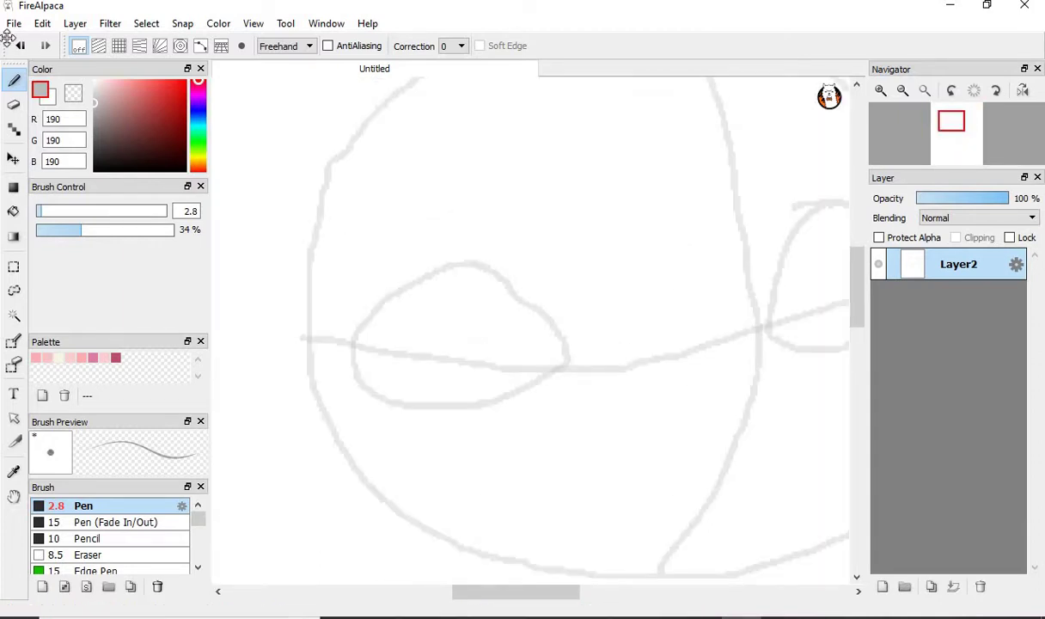
{"action": "left_click", "coordinate": [20, 46]}
Step: Draw the left-hand eye as a flat almond-shaped oval across the horizontal guideline
{"action": "scroll", "coordinate": [670, 387], "scroll_direction": "down", "scroll_amount": 4}
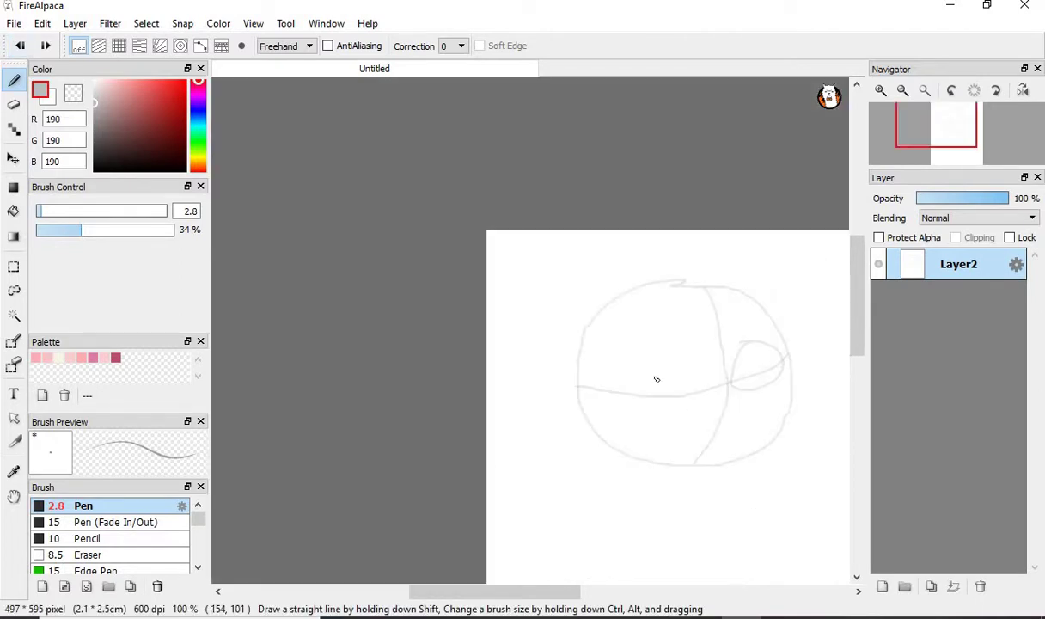
{"action": "scroll", "coordinate": [657, 379], "scroll_direction": "up", "scroll_amount": 4}
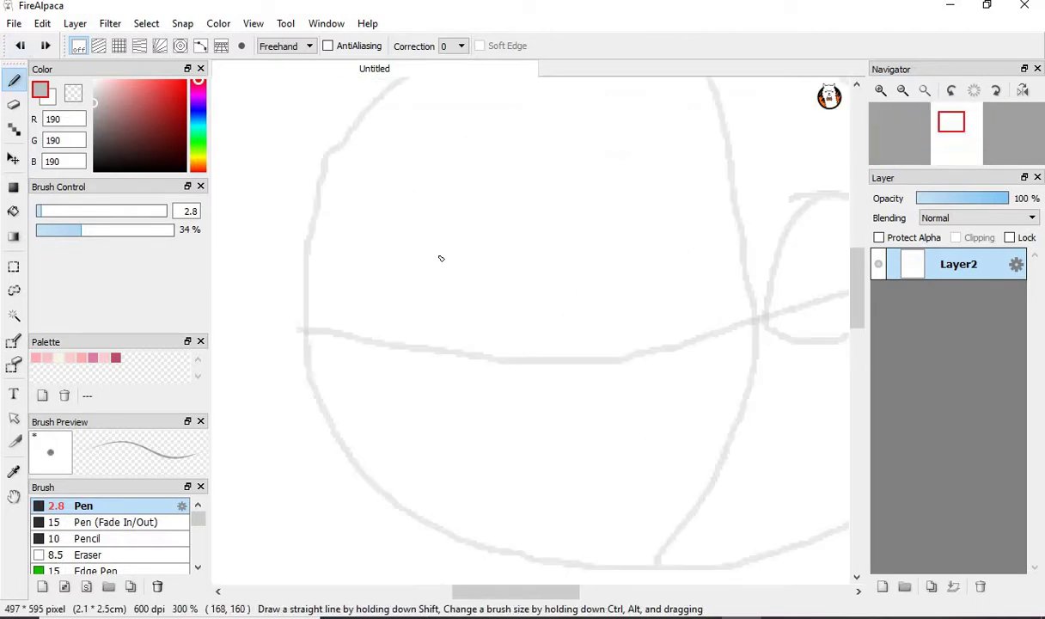
{"action": "mouse_move", "coordinate": [474, 277]}
{"action": "left_mouse_down"}
{"action": "mouse_move", "coordinate": [397, 301]}
{"action": "mouse_move", "coordinate": [376, 369]}
{"action": "mouse_move", "coordinate": [455, 392]}
{"action": "mouse_move", "coordinate": [516, 392]}
{"action": "mouse_move", "coordinate": [585, 350]}
{"action": "mouse_move", "coordinate": [543, 302]}
{"action": "mouse_move", "coordinate": [434, 268]}
{"action": "left_mouse_up"}
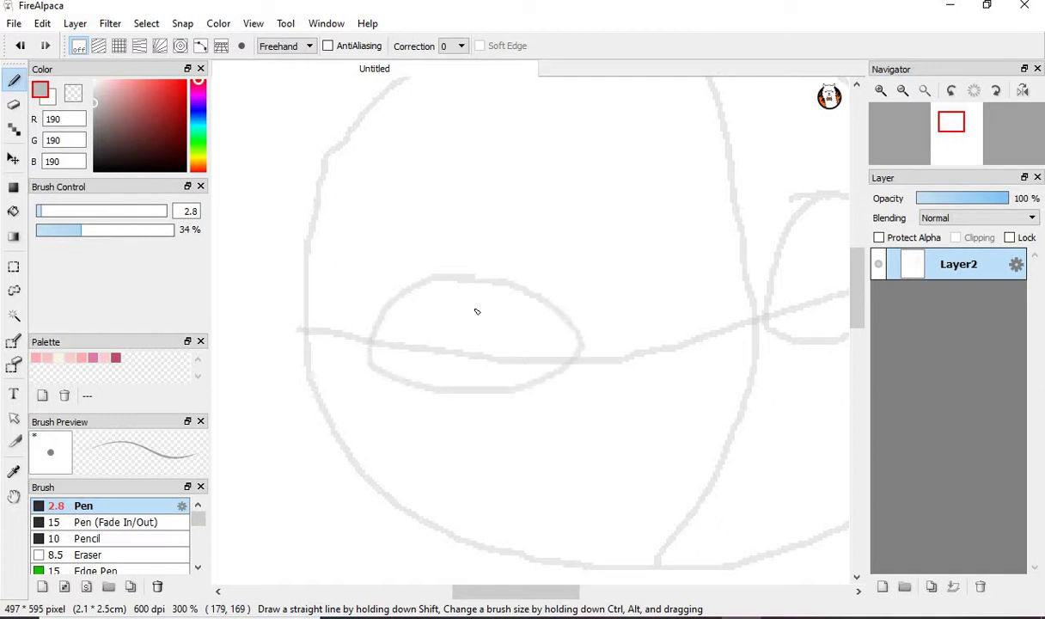
Step: Sketch two curved pupil lines inside the right-hand eye and a narrow vertical slit pupil inside the left-hand eye
{"action": "scroll", "coordinate": [502, 320], "scroll_direction": "down", "scroll_amount": 3}
{"action": "scroll", "coordinate": [594, 339], "scroll_direction": "up", "scroll_amount": 2}
{"action": "scroll", "coordinate": [594, 339], "scroll_direction": "down", "scroll_amount": 1}
{"action": "scroll", "coordinate": [624, 359], "scroll_direction": "up", "scroll_amount": 3}
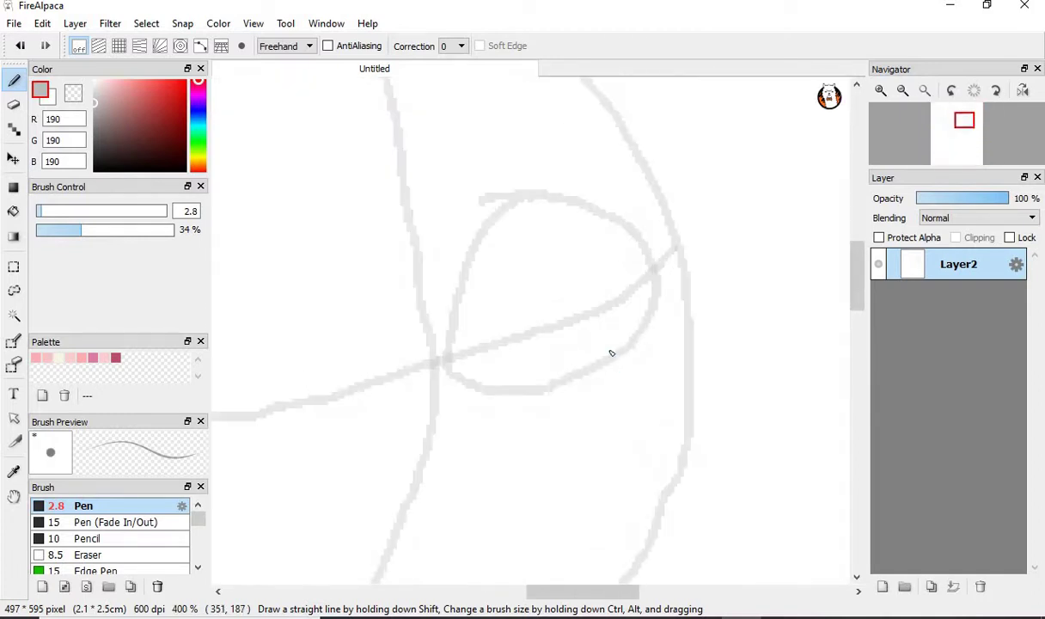
{"action": "mouse_move", "coordinate": [465, 133]}
{"action": "left_mouse_down"}
{"action": "mouse_move", "coordinate": [502, 211]}
{"action": "mouse_move", "coordinate": [593, 328]}
{"action": "mouse_move", "coordinate": [592, 347]}
{"action": "mouse_move", "coordinate": [504, 133]}
{"action": "mouse_move", "coordinate": [485, 132]}
{"action": "left_mouse_up"}
{"action": "key", "text": "ctrl+z"}
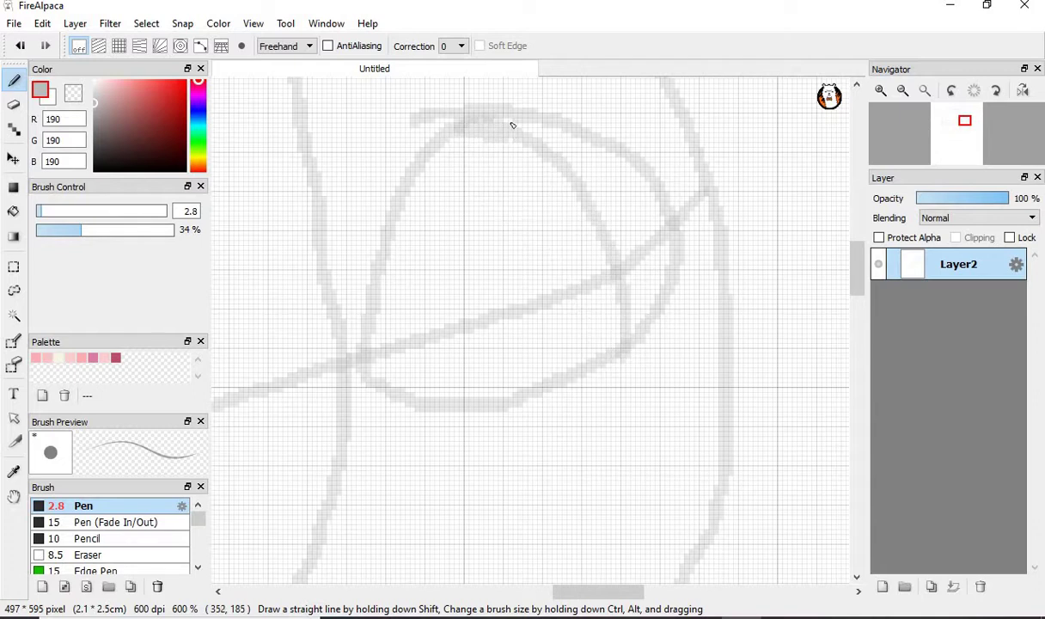
{"action": "mouse_move", "coordinate": [427, 149]}
{"action": "left_mouse_down"}
{"action": "mouse_move", "coordinate": [572, 310]}
{"action": "mouse_move", "coordinate": [572, 363]}
{"action": "left_mouse_up"}
{"action": "scroll", "coordinate": [565, 370], "scroll_direction": "down", "scroll_amount": 4}
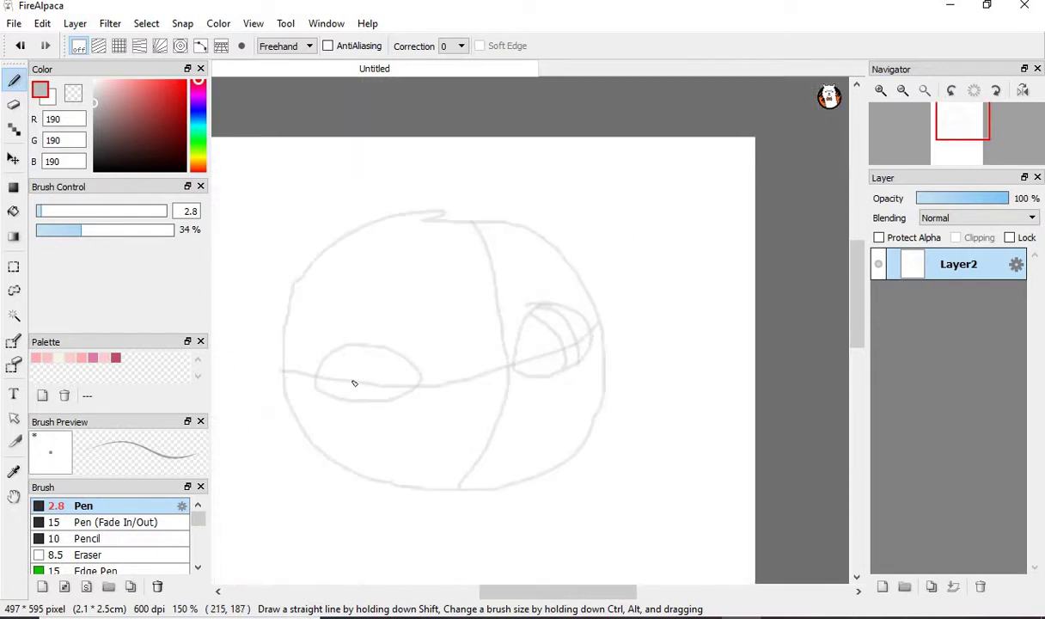
{"action": "scroll", "coordinate": [361, 391], "scroll_direction": "up", "scroll_amount": 3}
{"action": "mouse_move", "coordinate": [412, 409]}
{"action": "left_mouse_down"}
{"action": "mouse_move", "coordinate": [430, 371]}
{"action": "mouse_move", "coordinate": [438, 269]}
{"action": "mouse_move", "coordinate": [375, 343]}
{"action": "mouse_move", "coordinate": [372, 391]}
{"action": "left_mouse_up"}
Step: Add short eyelashes to the upper outer edges of both eyes
{"action": "scroll", "coordinate": [525, 373], "scroll_direction": "down", "scroll_amount": 3}
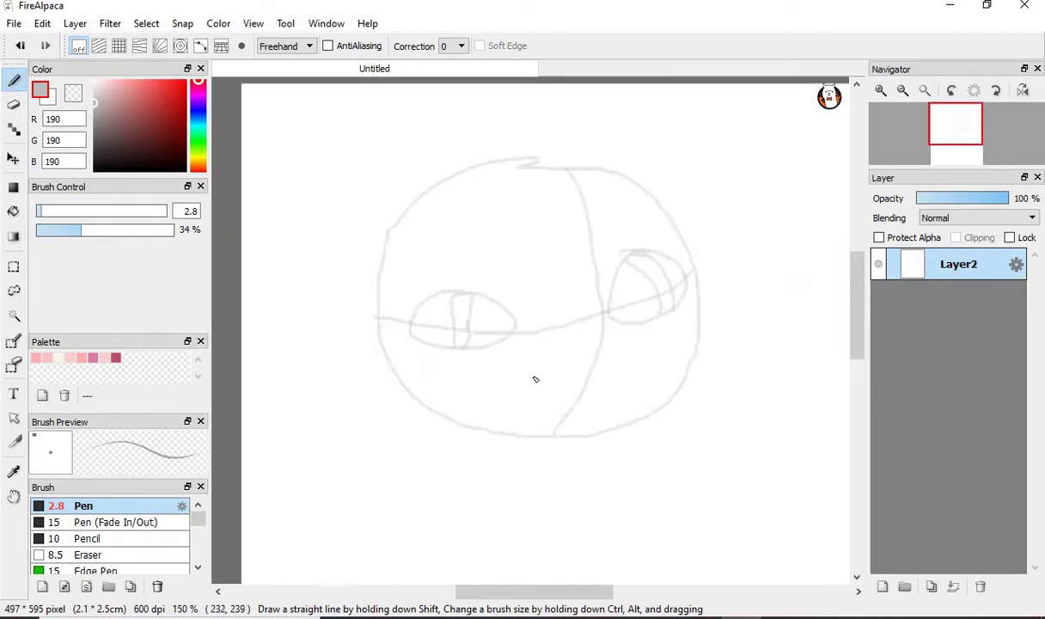
{"action": "scroll", "coordinate": [678, 286], "scroll_direction": "up", "scroll_amount": 5}
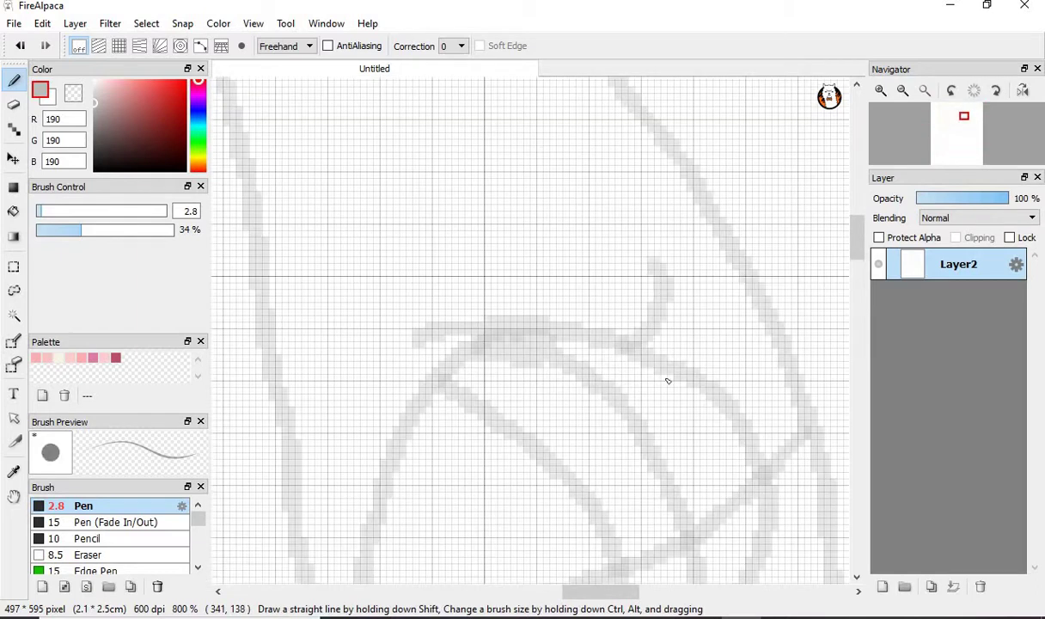
{"action": "scroll", "coordinate": [489, 322], "scroll_direction": "down", "scroll_amount": 5}
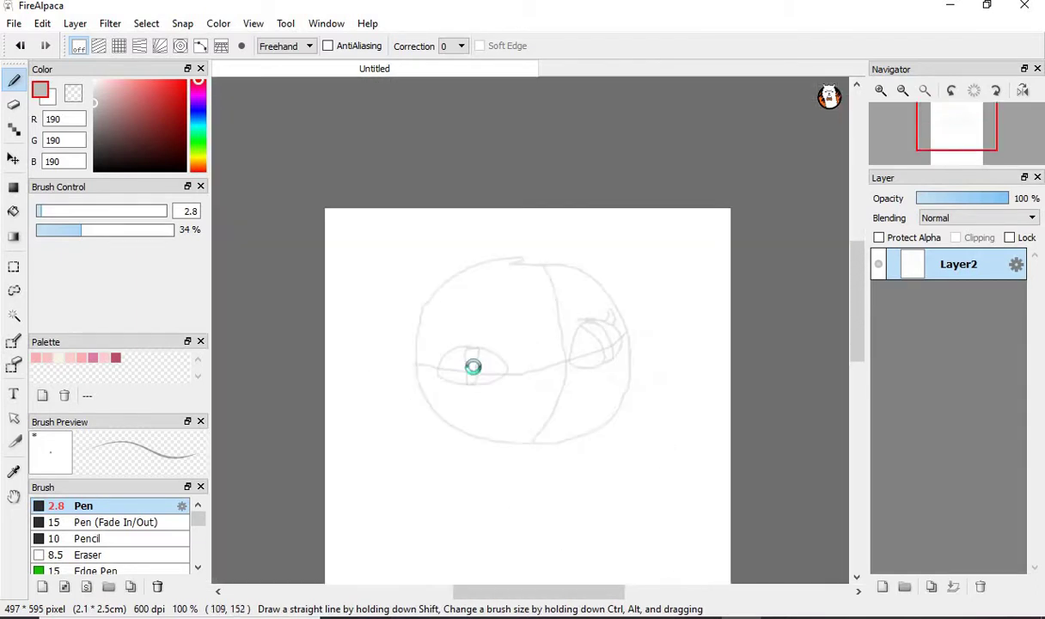
{"action": "scroll", "coordinate": [525, 353], "scroll_direction": "up", "scroll_amount": 3}
{"action": "left_click_drag", "start_coordinate": [513, 315], "coordinate": [505, 368]}
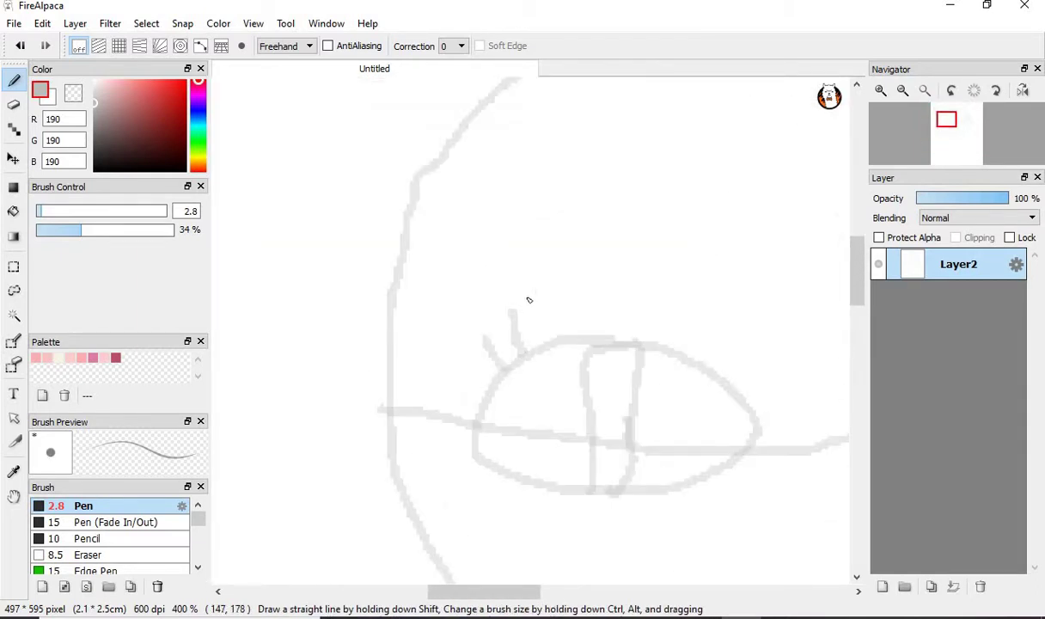
Step: Sketch a short mouth dash above the chin and a small pointed nose on the vertical guideline
{"action": "scroll", "coordinate": [539, 294], "scroll_direction": "down", "scroll_amount": 4}
{"action": "scroll", "coordinate": [640, 370], "scroll_direction": "up", "scroll_amount": 3}
{"action": "scroll", "coordinate": [599, 396], "scroll_direction": "up", "scroll_amount": 1}
{"action": "left_click_drag", "start_coordinate": [595, 394], "coordinate": [622, 381]}
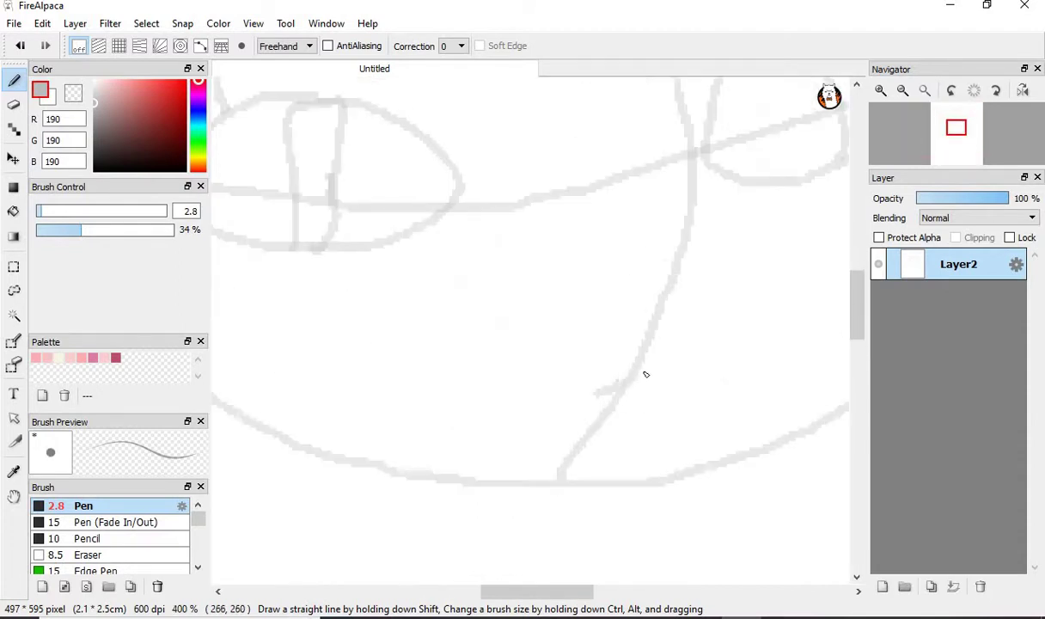
{"action": "key", "text": "ctrl+z"}
{"action": "scroll", "coordinate": [639, 378], "scroll_direction": "down", "scroll_amount": 3}
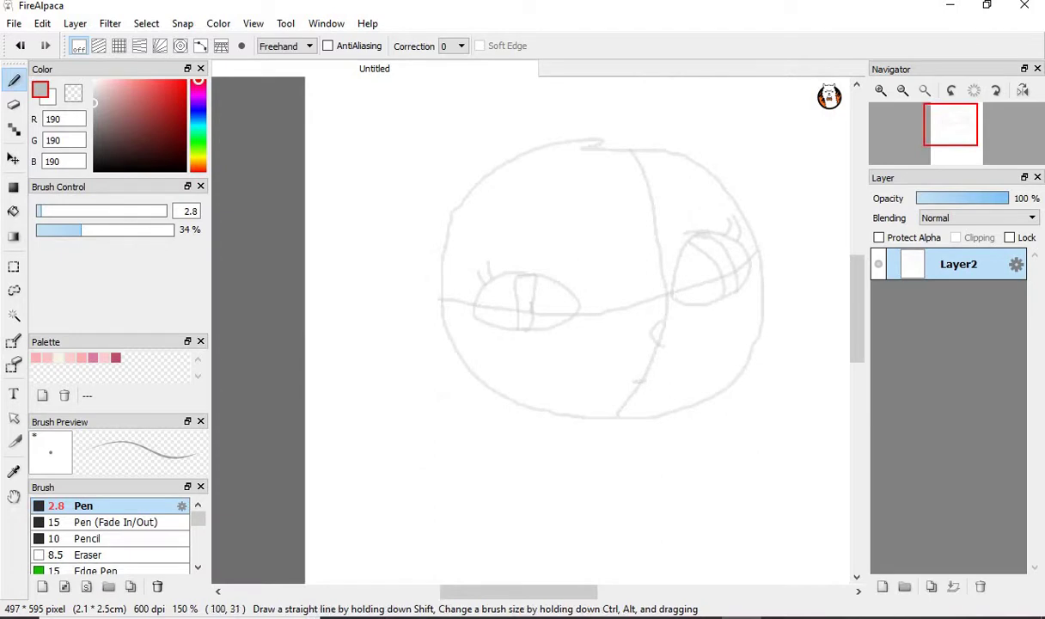
{"action": "scroll", "coordinate": [662, 339], "scroll_direction": "up", "scroll_amount": 5}
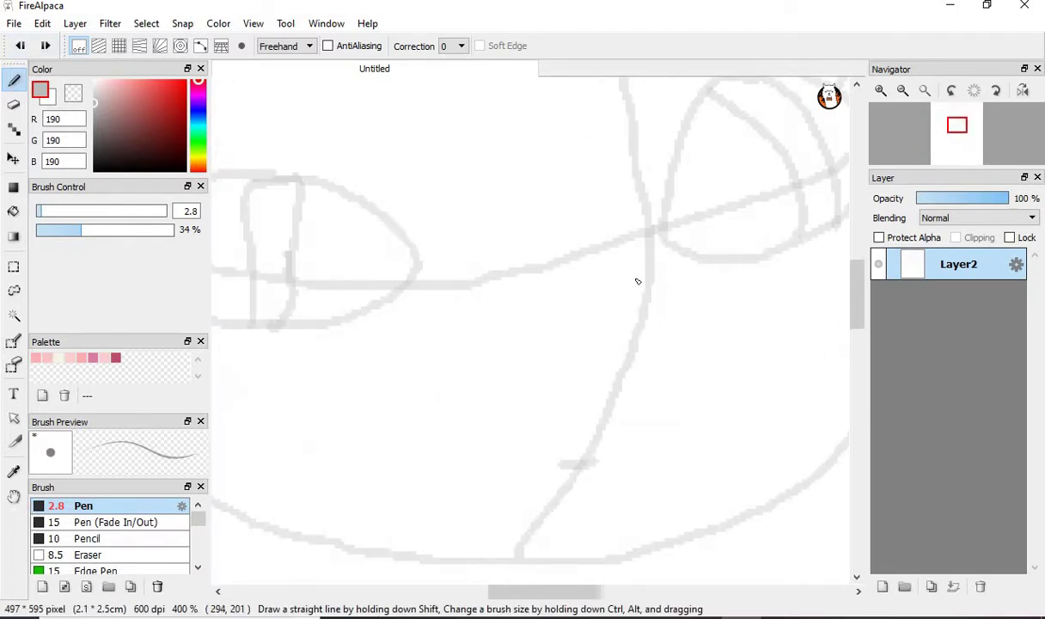
{"action": "scroll", "coordinate": [601, 391], "scroll_direction": "down", "scroll_amount": 4}
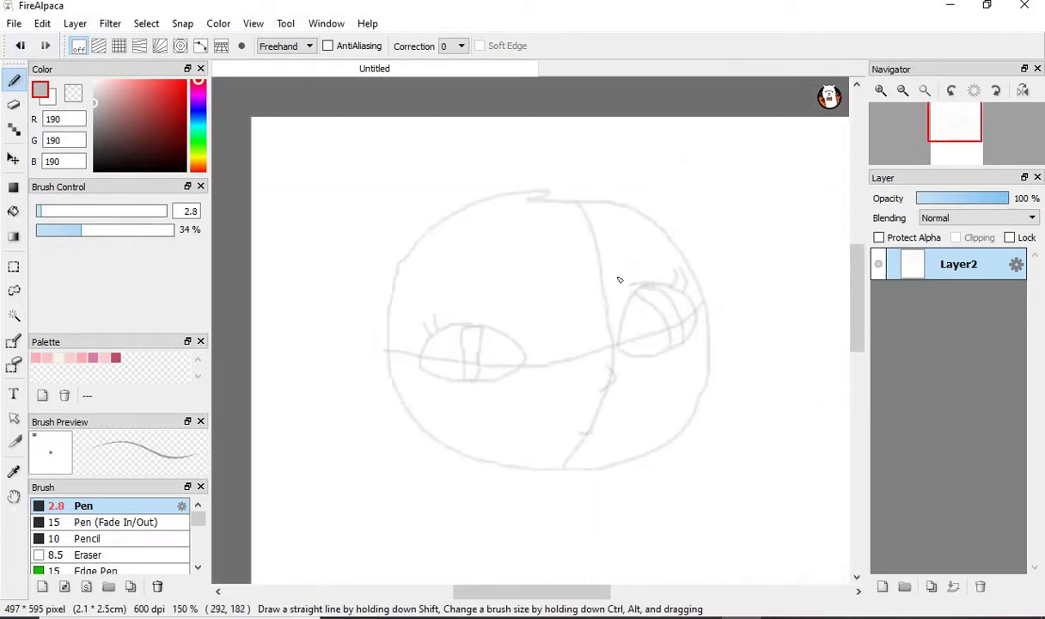
Step: Sketch the hair around the head with a jagged fringe, pointed side locks and a rounded outer outline
{"action": "left_click_drag", "start_coordinate": [550, 225], "coordinate": [590, 248]}
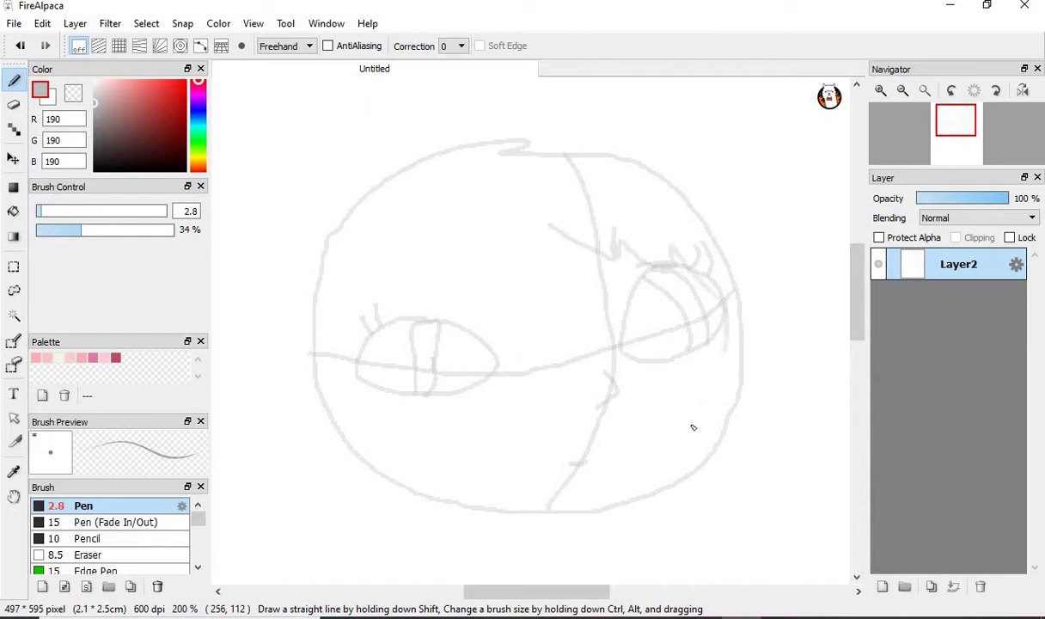
{"action": "mouse_move", "coordinate": [701, 391]}
{"action": "left_mouse_down"}
{"action": "mouse_move", "coordinate": [701, 473]}
{"action": "mouse_move", "coordinate": [716, 513]}
{"action": "left_mouse_up"}
{"action": "mouse_move", "coordinate": [709, 468]}
{"action": "left_mouse_down"}
{"action": "mouse_move", "coordinate": [770, 212]}
{"action": "mouse_move", "coordinate": [665, 107]}
{"action": "mouse_move", "coordinate": [361, 120]}
{"action": "mouse_move", "coordinate": [245, 346]}
{"action": "mouse_move", "coordinate": [271, 490]}
{"action": "mouse_move", "coordinate": [327, 537]}
{"action": "left_mouse_up"}
{"action": "mouse_move", "coordinate": [424, 529]}
{"action": "left_mouse_down"}
{"action": "mouse_move", "coordinate": [362, 422]}
{"action": "mouse_move", "coordinate": [343, 320]}
{"action": "mouse_move", "coordinate": [384, 247]}
{"action": "mouse_move", "coordinate": [373, 277]}
{"action": "mouse_move", "coordinate": [476, 298]}
{"action": "mouse_move", "coordinate": [478, 207]}
{"action": "mouse_move", "coordinate": [517, 249]}
{"action": "mouse_move", "coordinate": [518, 202]}
{"action": "mouse_move", "coordinate": [565, 245]}
{"action": "left_mouse_up"}
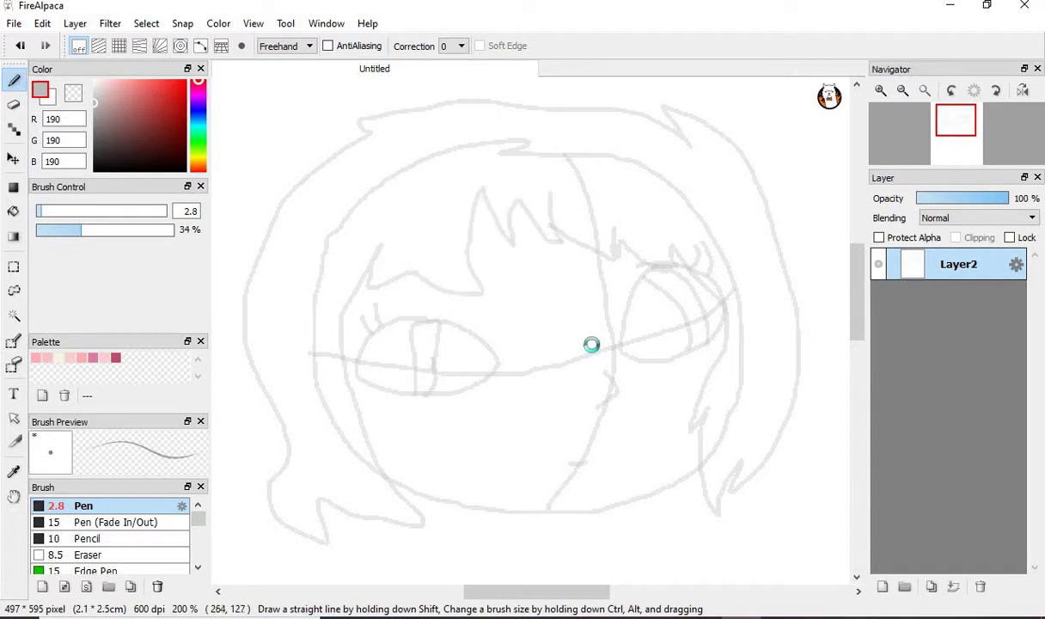
Step: Draw two short neck lines down from the chin
{"action": "scroll", "coordinate": [592, 345], "scroll_direction": "down", "scroll_amount": 5}
{"action": "scroll", "coordinate": [632, 282], "scroll_direction": "up", "scroll_amount": 4}
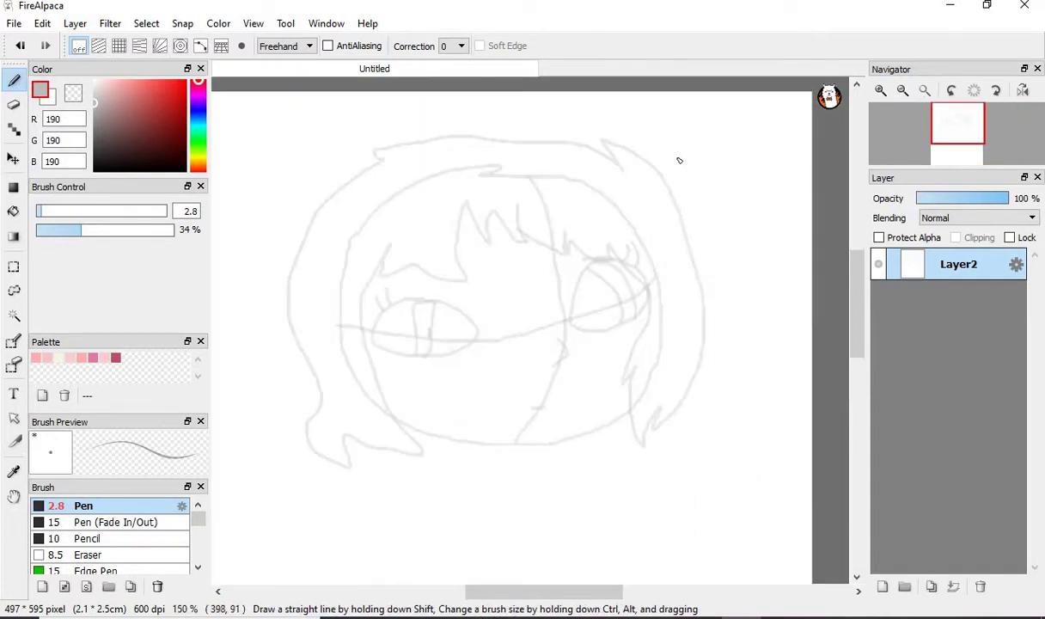
{"action": "scroll", "coordinate": [620, 303], "scroll_direction": "down", "scroll_amount": 2}
{"action": "scroll", "coordinate": [585, 265], "scroll_direction": "up", "scroll_amount": 4}
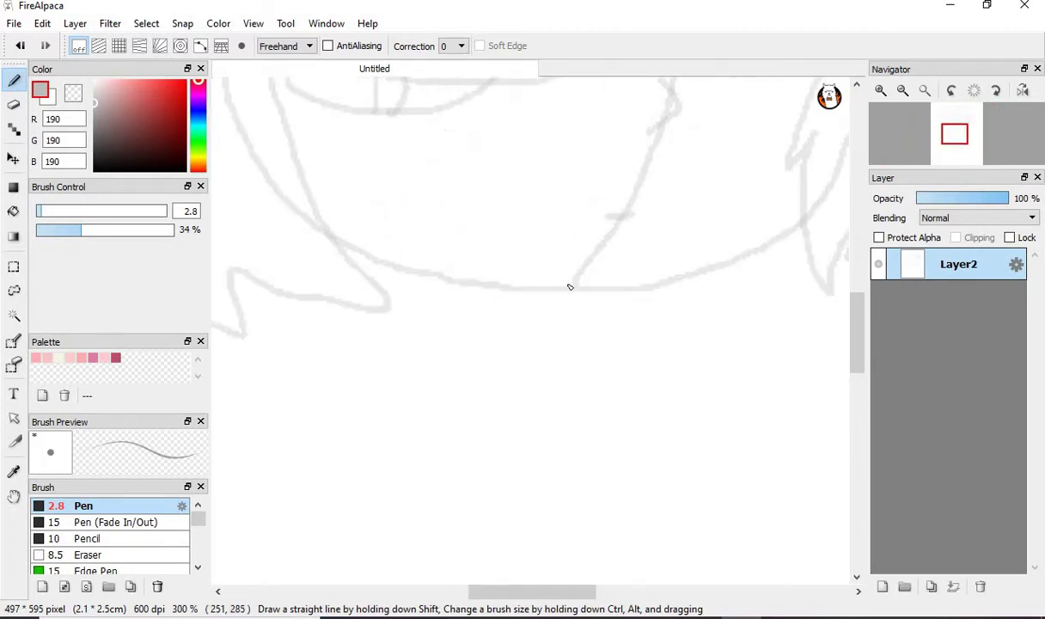
{"action": "left_click_drag", "start_coordinate": [548, 290], "coordinate": [548, 343]}
{"action": "left_click_drag", "start_coordinate": [639, 292], "coordinate": [640, 354]}
Step: Sketch a curved hair tuft on each upper side of the hair outline
{"action": "scroll", "coordinate": [613, 304], "scroll_direction": "down", "scroll_amount": 2}
{"action": "scroll", "coordinate": [576, 183], "scroll_direction": "up", "scroll_amount": 2}
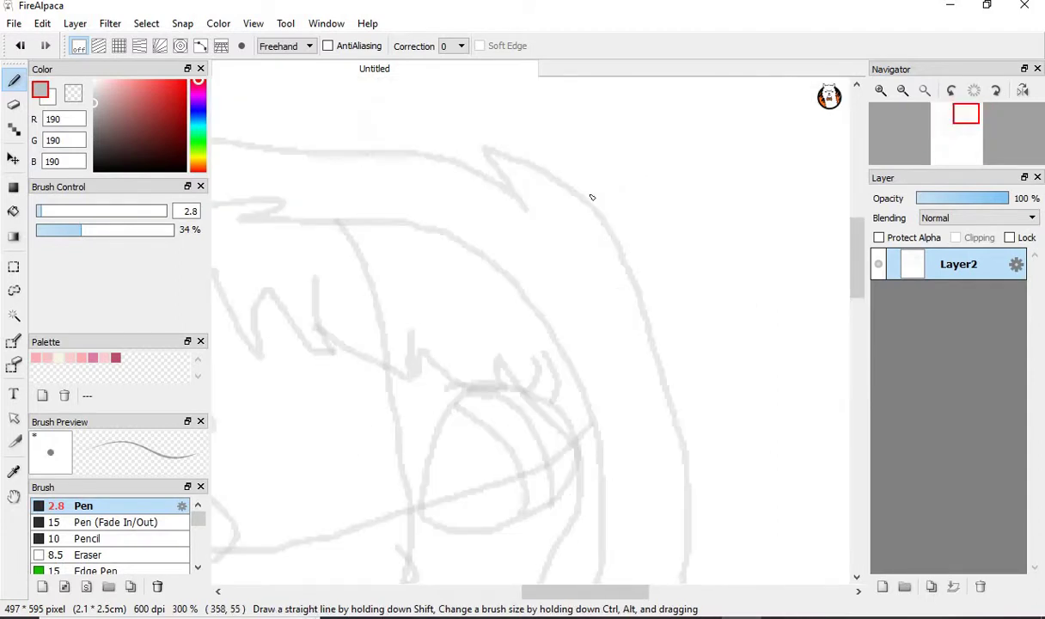
{"action": "scroll", "coordinate": [602, 176], "scroll_direction": "down", "scroll_amount": 1}
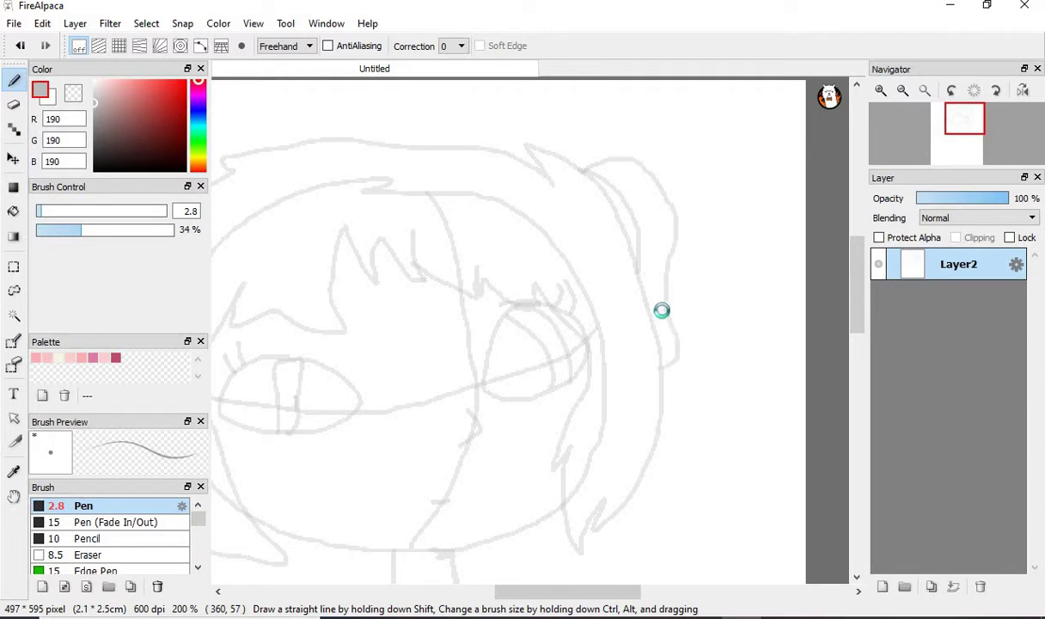
{"action": "scroll", "coordinate": [481, 247], "scroll_direction": "down", "scroll_amount": 3}
{"action": "scroll", "coordinate": [481, 247], "scroll_direction": "up", "scroll_amount": 4}
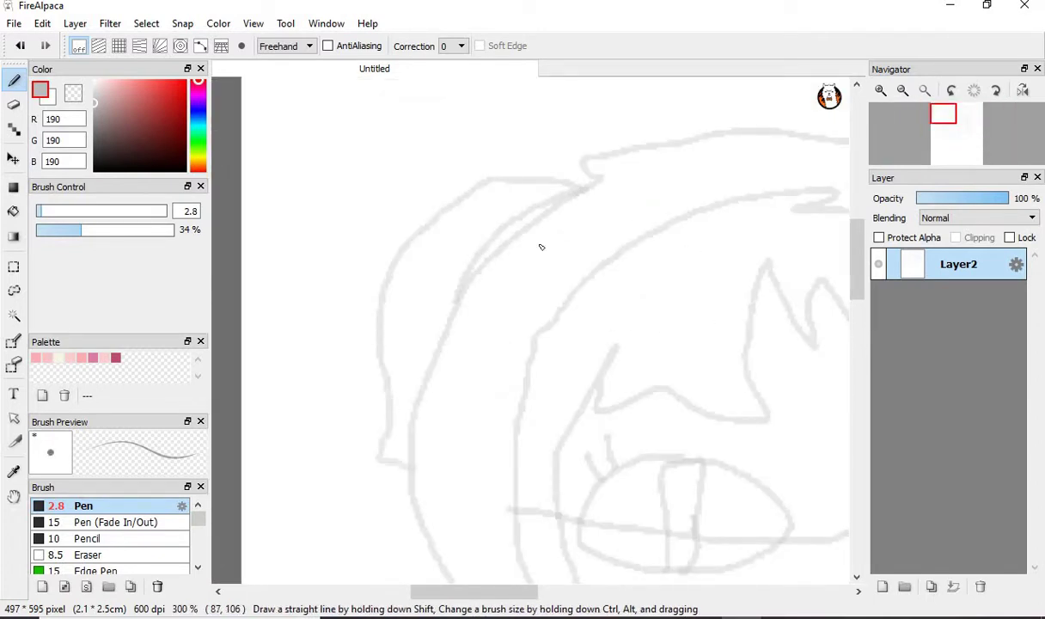
Step: Draw the left-hand shoulder line sloping from the neck base and continuing straight down as the outer arm
{"action": "scroll", "coordinate": [585, 335], "scroll_direction": "down", "scroll_amount": 3}
{"action": "scroll", "coordinate": [585, 335], "scroll_direction": "down", "scroll_amount": 1}
{"action": "scroll", "coordinate": [580, 366], "scroll_direction": "up", "scroll_amount": 1}
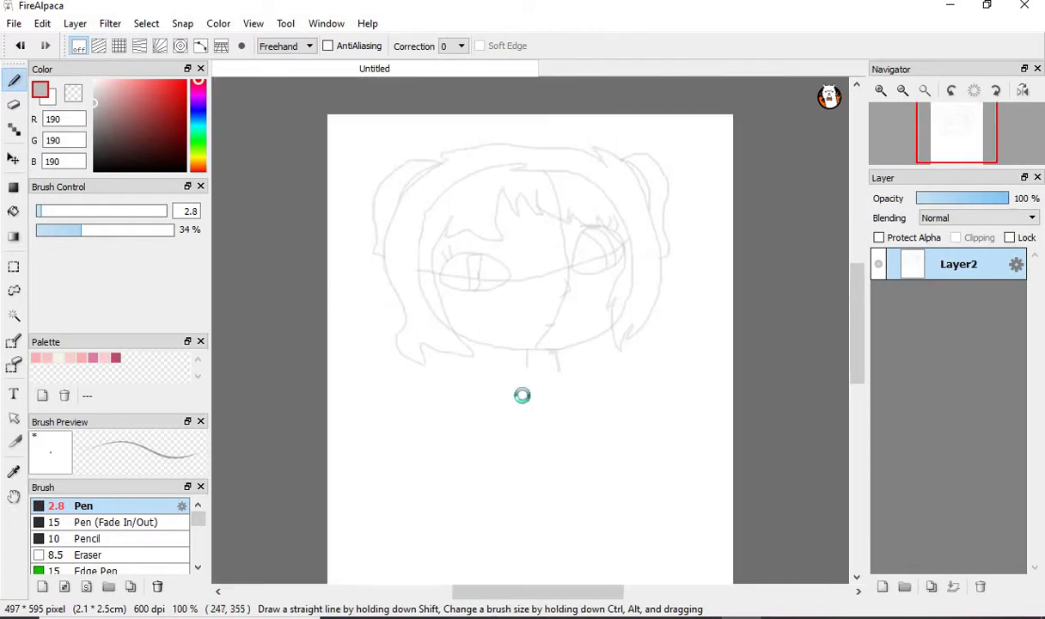
{"action": "scroll", "coordinate": [524, 394], "scroll_direction": "up", "scroll_amount": 1}
{"action": "mouse_move", "coordinate": [444, 400]}
{"action": "left_mouse_down"}
{"action": "mouse_move", "coordinate": [418, 425]}
{"action": "mouse_move", "coordinate": [398, 411]}
{"action": "left_mouse_up"}
{"action": "key", "text": "ctrl+z"}
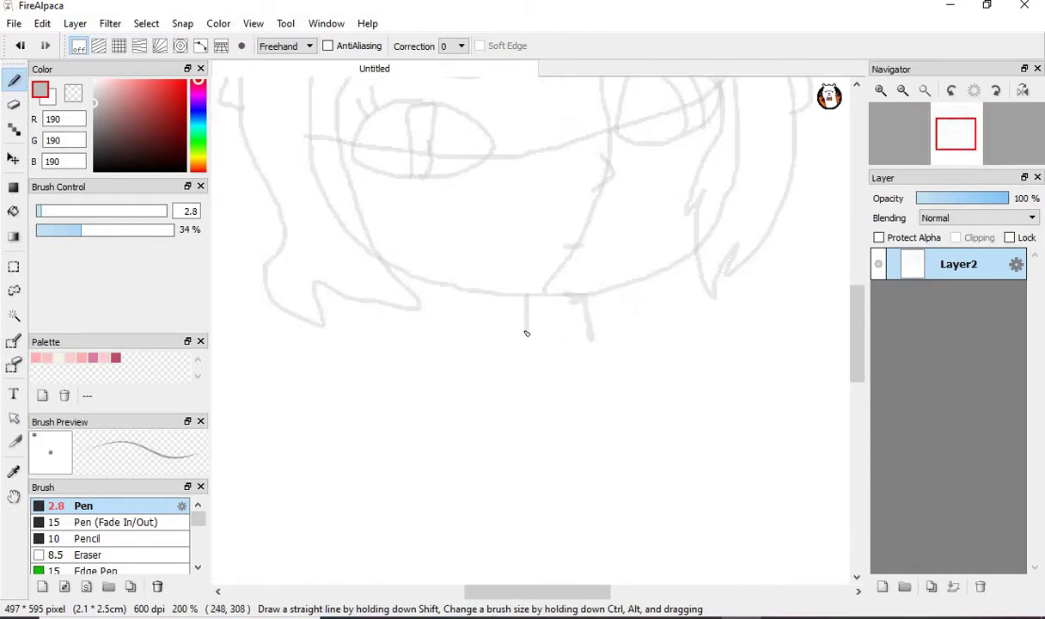
{"action": "mouse_move", "coordinate": [526, 333]}
{"action": "left_mouse_down"}
{"action": "mouse_move", "coordinate": [435, 375]}
{"action": "mouse_move", "coordinate": [417, 437]}
{"action": "mouse_move", "coordinate": [413, 547]}
{"action": "left_mouse_up"}
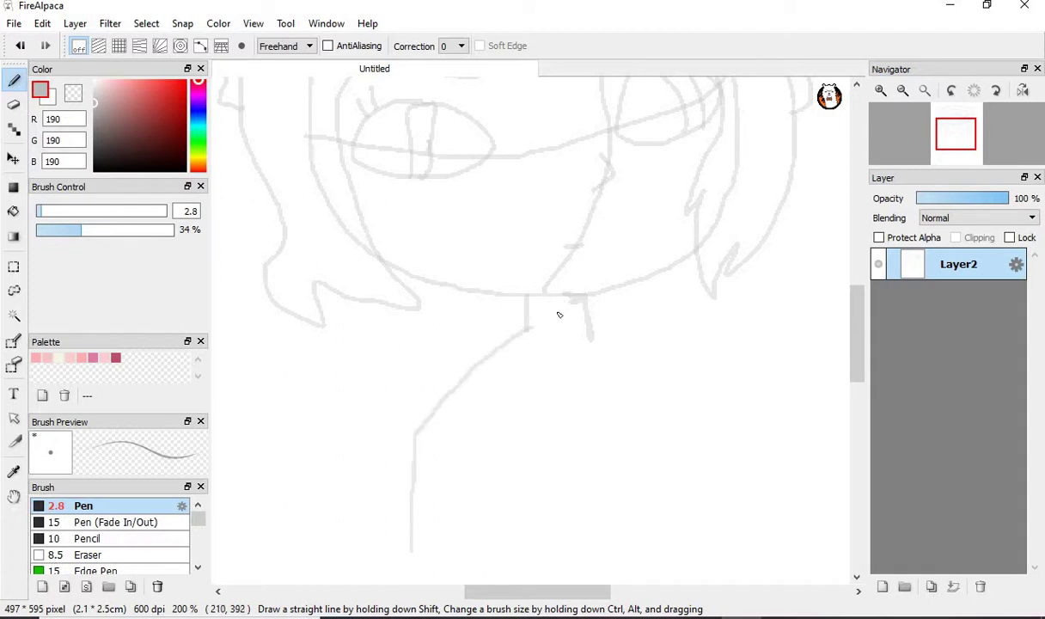
Step: Extend the left-hand outer arm line down towards the wrist
{"action": "scroll", "coordinate": [558, 312], "scroll_direction": "down", "scroll_amount": 2}
{"action": "scroll", "coordinate": [516, 395], "scroll_direction": "up", "scroll_amount": 3}
{"action": "left_click_drag", "start_coordinate": [454, 424], "coordinate": [446, 526]}
{"action": "scroll", "coordinate": [552, 335], "scroll_direction": "down", "scroll_amount": 3}
{"action": "scroll", "coordinate": [525, 396], "scroll_direction": "up", "scroll_amount": 4}
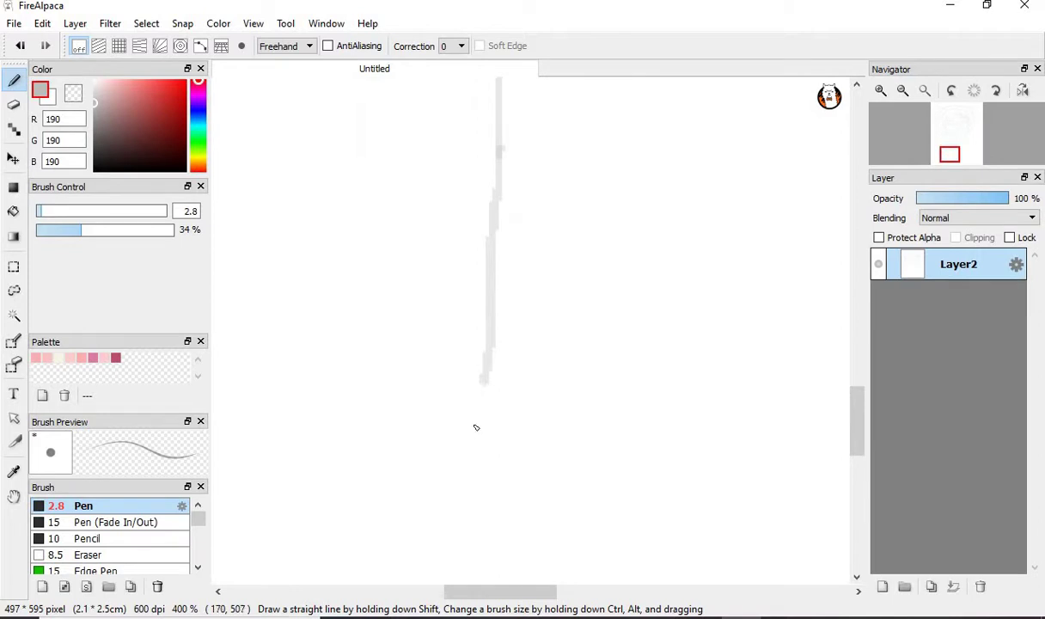
Step: Sketch the hand of the left-hand arm with short pointed fingers just above the canvas's lower edge
{"action": "mouse_move", "coordinate": [486, 359]}
{"action": "left_mouse_down"}
{"action": "mouse_move", "coordinate": [443, 566]}
{"action": "mouse_move", "coordinate": [486, 486]}
{"action": "left_mouse_up"}
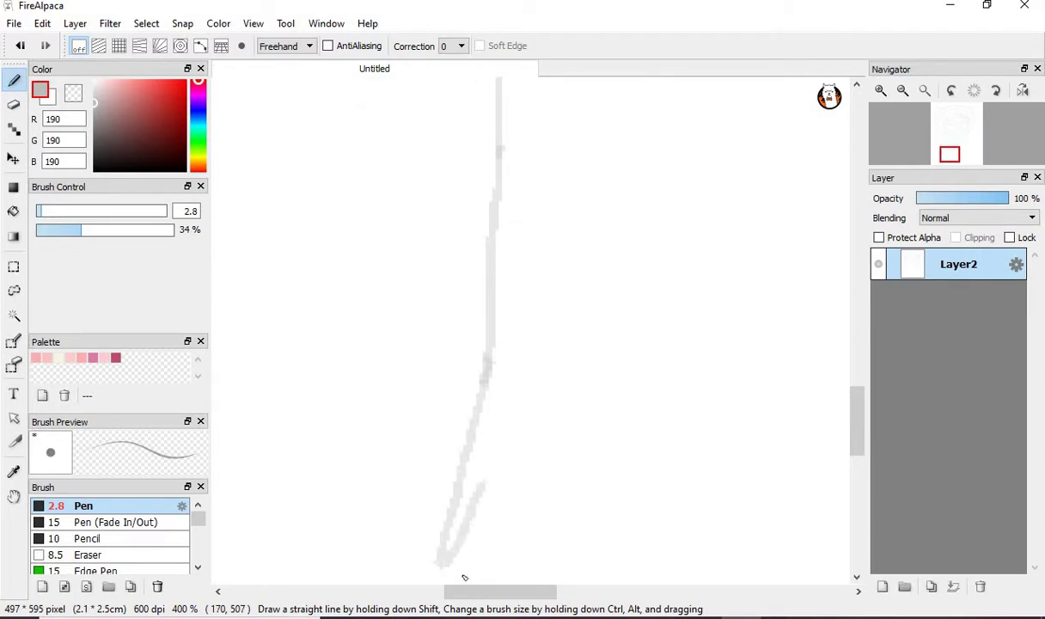
{"action": "mouse_move", "coordinate": [463, 576]}
{"action": "left_mouse_down"}
{"action": "mouse_move", "coordinate": [469, 609]}
{"action": "mouse_move", "coordinate": [511, 515]}
{"action": "mouse_move", "coordinate": [494, 534]}
{"action": "mouse_move", "coordinate": [484, 585]}
{"action": "left_mouse_up"}
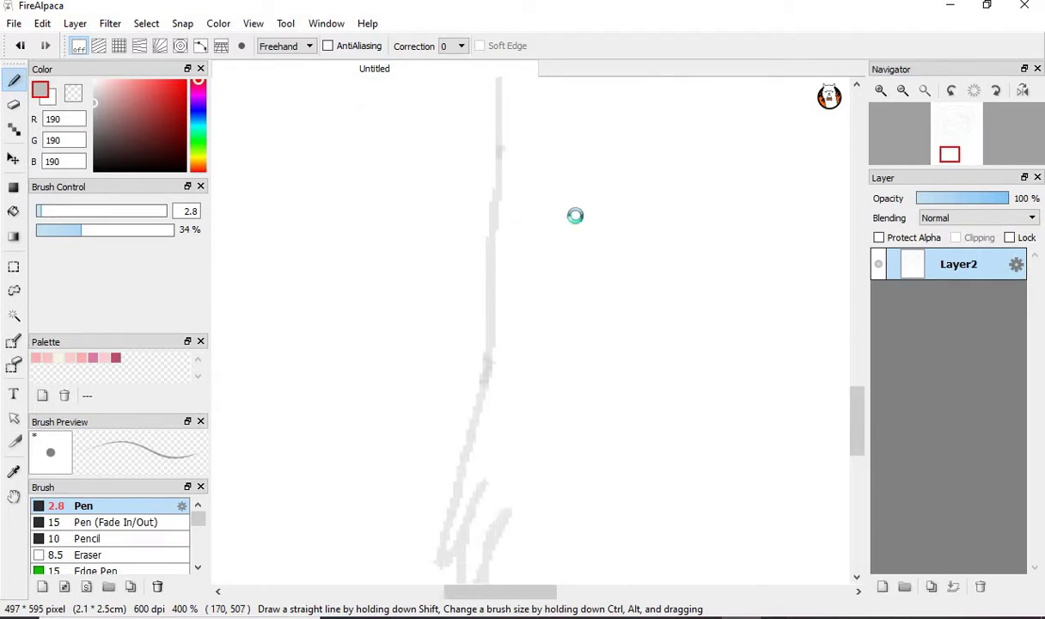
{"action": "scroll", "coordinate": [555, 402], "scroll_direction": "down", "scroll_amount": 3}
{"action": "scroll", "coordinate": [500, 373], "scroll_direction": "up", "scroll_amount": 4}
{"action": "mouse_move", "coordinate": [499, 420]}
{"action": "left_mouse_down"}
{"action": "mouse_move", "coordinate": [587, 310]}
{"action": "mouse_move", "coordinate": [574, 342]}
{"action": "mouse_move", "coordinate": [585, 361]}
{"action": "mouse_move", "coordinate": [630, 325]}
{"action": "left_mouse_up"}
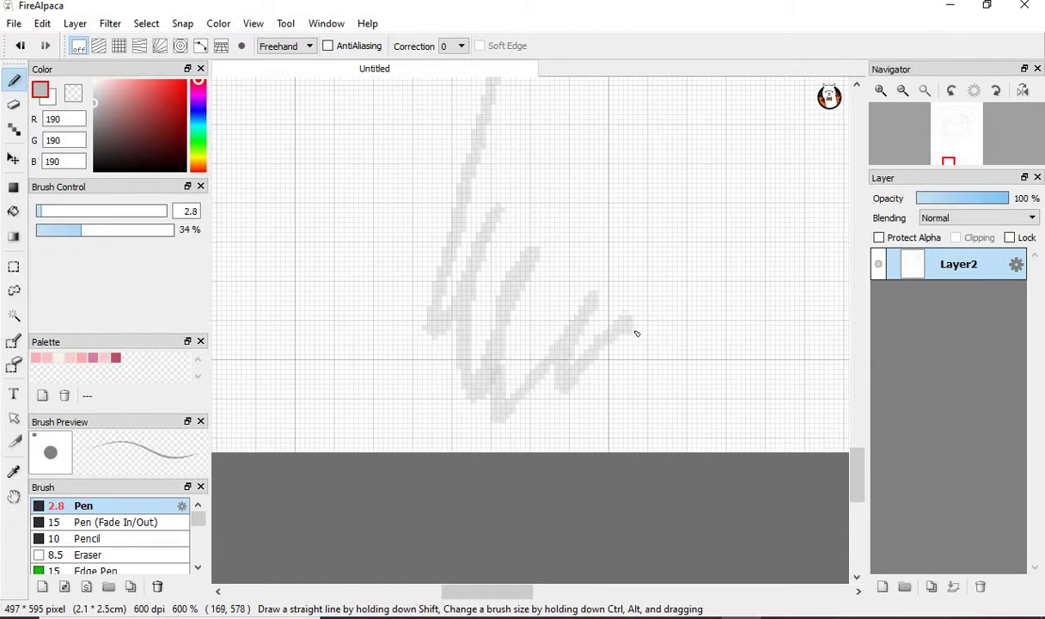
{"action": "scroll", "coordinate": [637, 333], "scroll_direction": "down", "scroll_amount": 3}
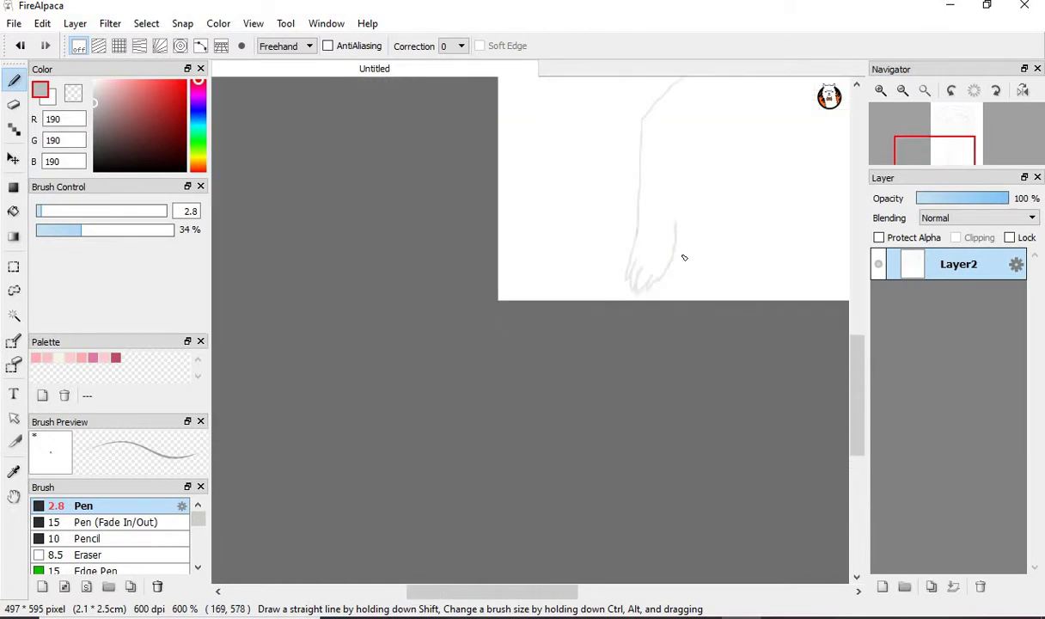
Step: Draw the inner line of the left-hand arm from the wrist up to a curved underarm below the shoulder
{"action": "scroll", "coordinate": [669, 264], "scroll_direction": "down", "scroll_amount": 5}
{"action": "scroll", "coordinate": [625, 454], "scroll_direction": "up", "scroll_amount": 3}
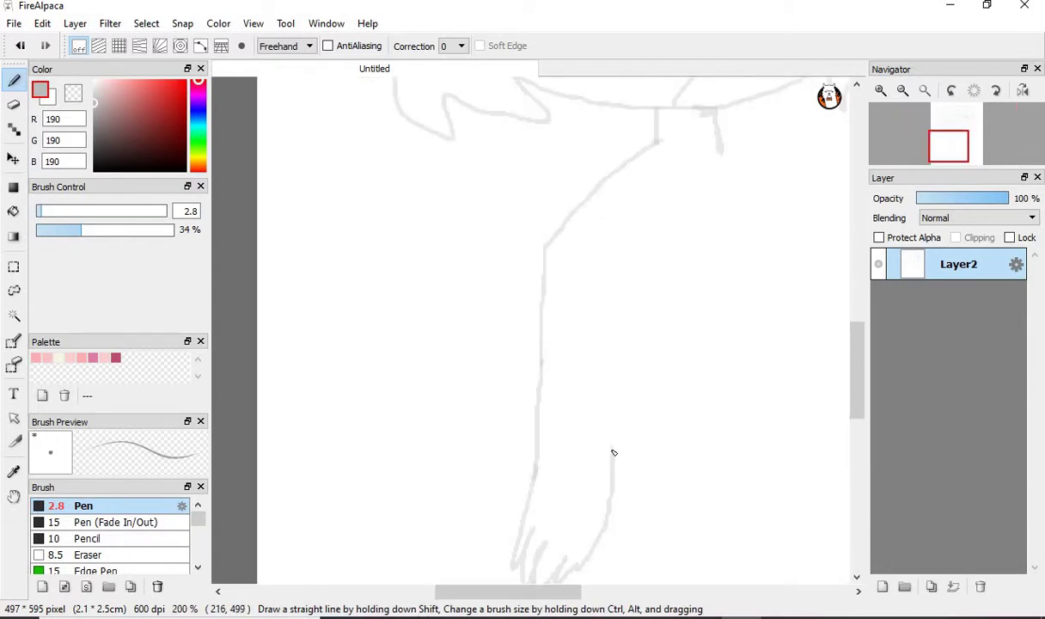
{"action": "mouse_move", "coordinate": [614, 351]}
{"action": "left_mouse_down"}
{"action": "mouse_move", "coordinate": [603, 247]}
{"action": "mouse_move", "coordinate": [625, 205]}
{"action": "left_mouse_up"}
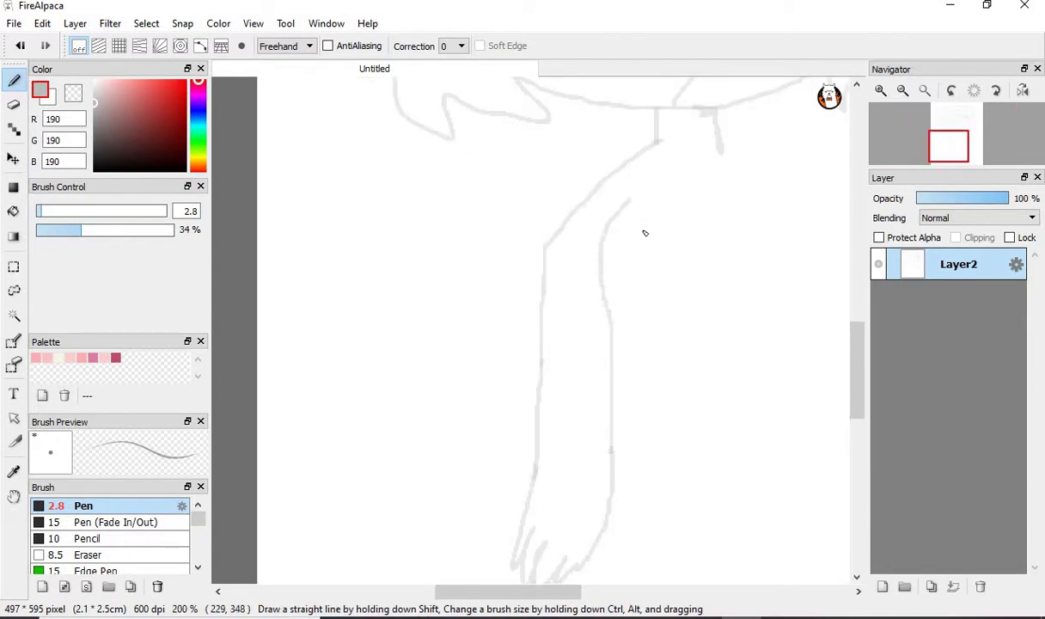
Step: Draw the right-hand shoulder line from the neck base and continue it down as the slightly outward-slanting outer arm
{"action": "scroll", "coordinate": [643, 229], "scroll_direction": "down", "scroll_amount": 1}
{"action": "scroll", "coordinate": [709, 198], "scroll_direction": "up", "scroll_amount": 1}
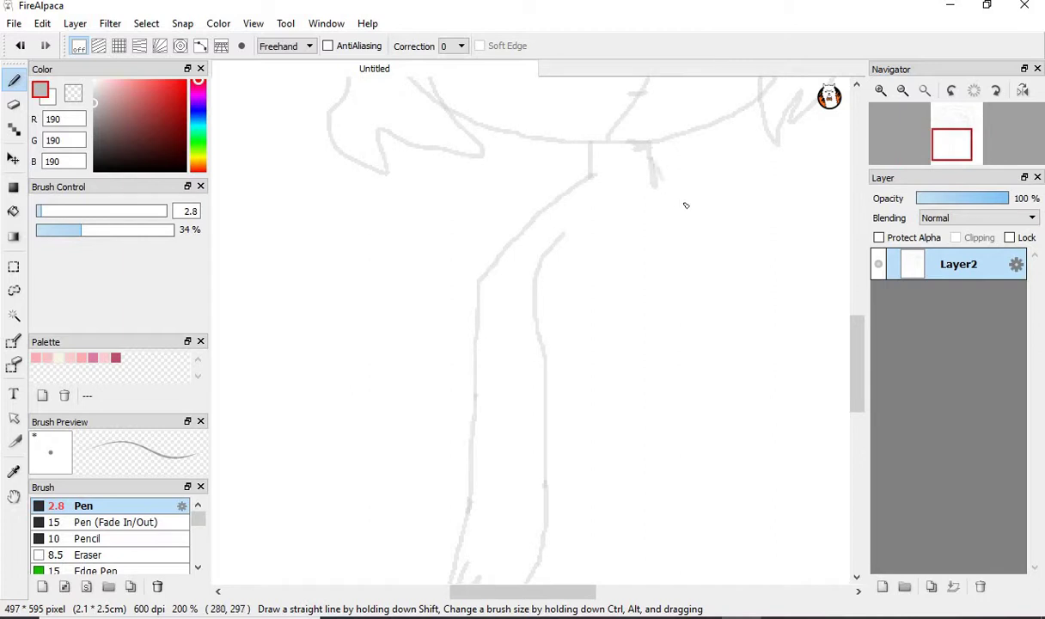
{"action": "scroll", "coordinate": [686, 205], "scroll_direction": "down", "scroll_amount": 4}
{"action": "scroll", "coordinate": [676, 198], "scroll_direction": "up", "scroll_amount": 3}
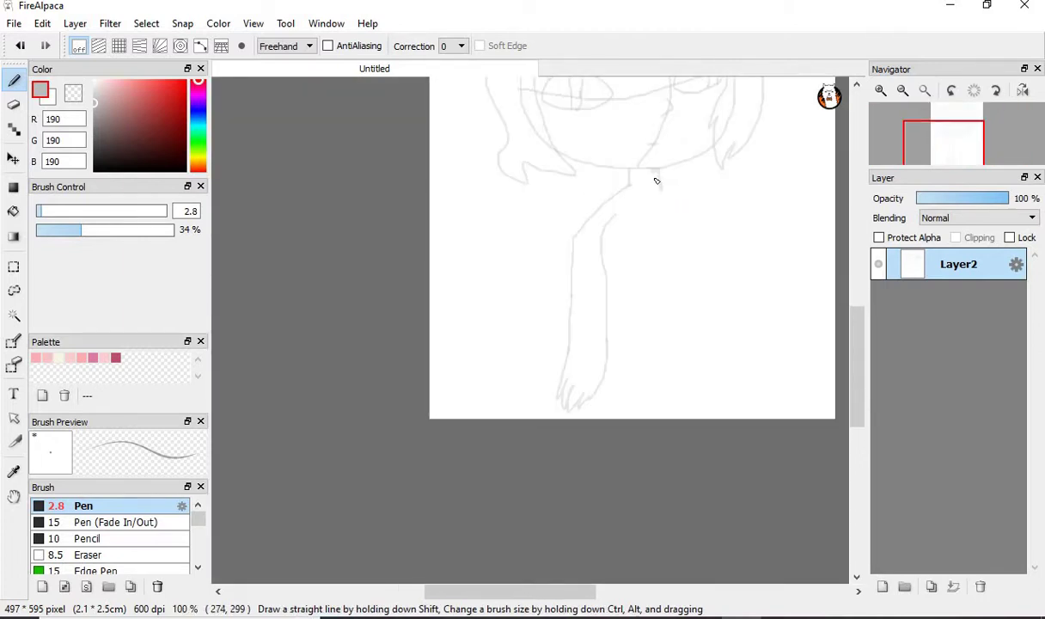
{"action": "key", "text": "ctrl+z"}
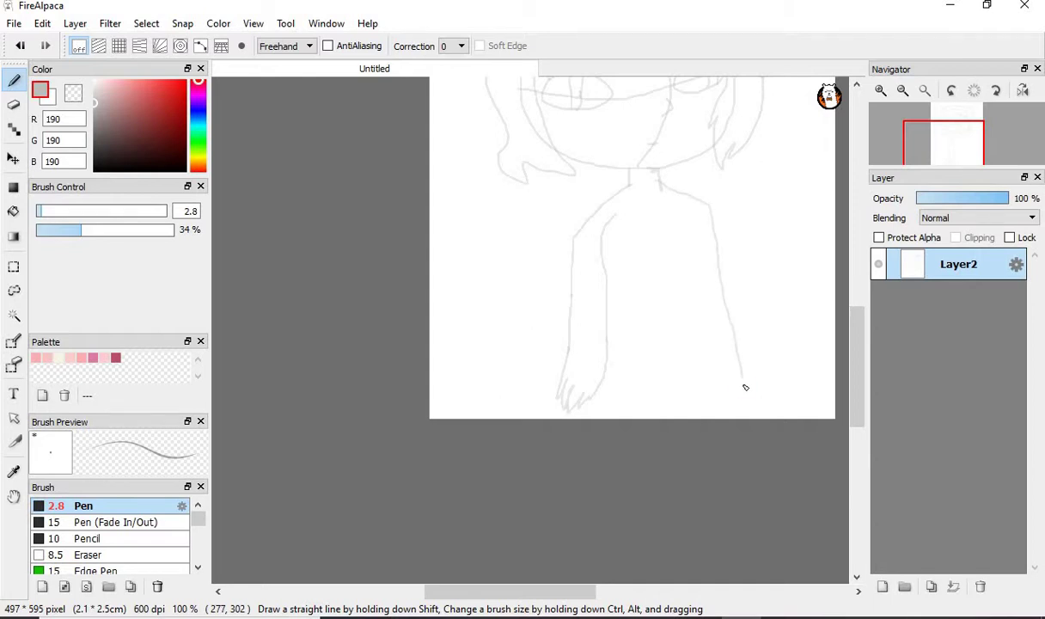
Step: Sketch the hand of the right-hand arm with four short curved fingers at the end of the outer arm line
{"action": "scroll", "coordinate": [744, 385], "scroll_direction": "up", "scroll_amount": 5}
{"action": "mouse_move", "coordinate": [740, 348]}
{"action": "left_mouse_down"}
{"action": "mouse_move", "coordinate": [710, 334]}
{"action": "mouse_move", "coordinate": [686, 301]}
{"action": "left_mouse_up"}
{"action": "mouse_move", "coordinate": [711, 338]}
{"action": "left_mouse_down"}
{"action": "mouse_move", "coordinate": [734, 389]}
{"action": "mouse_move", "coordinate": [593, 332]}
{"action": "mouse_move", "coordinate": [583, 313]}
{"action": "mouse_move", "coordinate": [659, 344]}
{"action": "mouse_move", "coordinate": [647, 311]}
{"action": "left_mouse_up"}
{"action": "key", "text": "ctrl+z"}
{"action": "key", "text": "ctrl+z"}
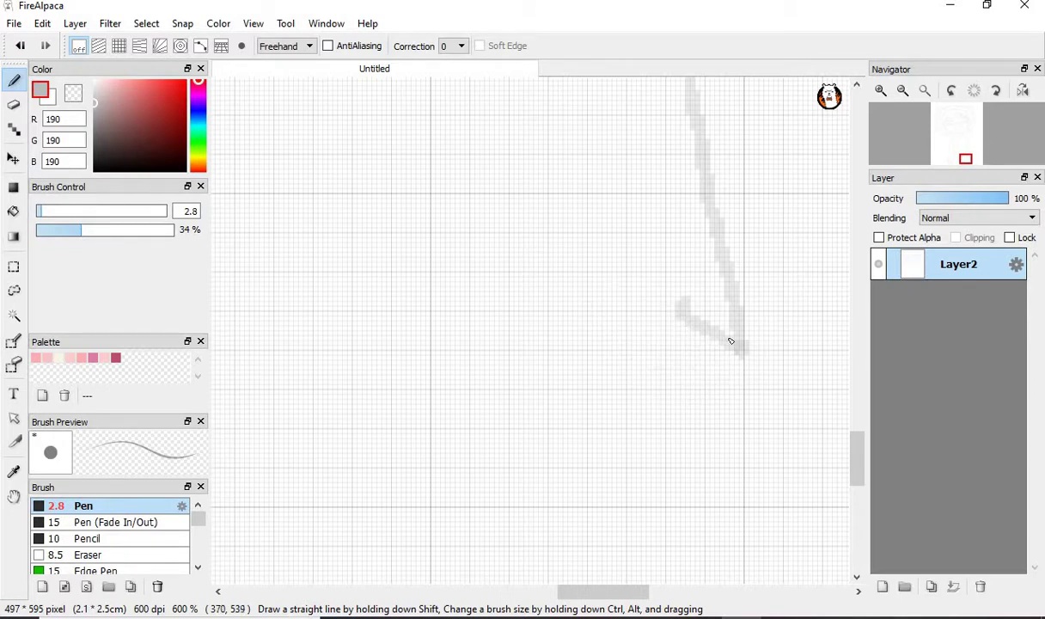
{"action": "left_click_drag", "start_coordinate": [739, 369], "coordinate": [624, 320]}
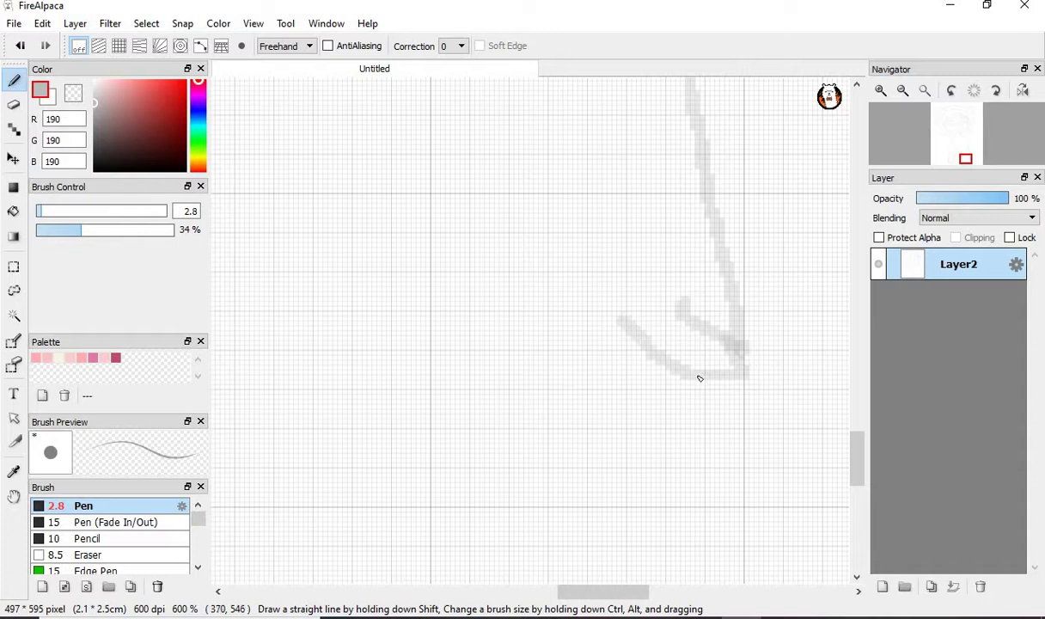
{"action": "mouse_move", "coordinate": [718, 397]}
{"action": "left_mouse_down"}
{"action": "mouse_move", "coordinate": [643, 390]}
{"action": "mouse_move", "coordinate": [584, 346]}
{"action": "left_mouse_up"}
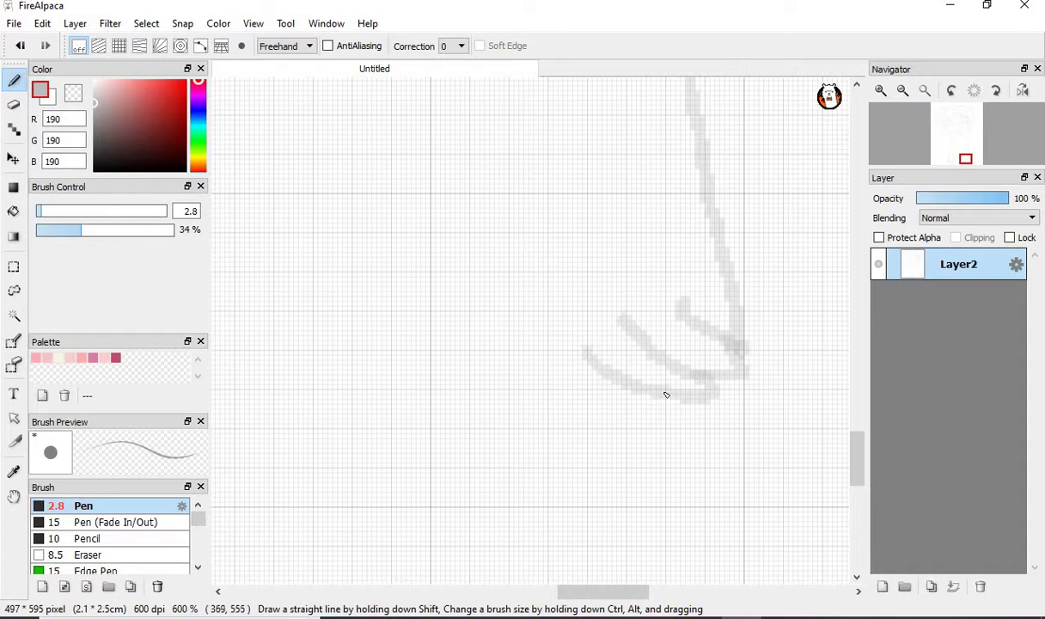
{"action": "mouse_move", "coordinate": [704, 410]}
{"action": "left_mouse_down"}
{"action": "mouse_move", "coordinate": [637, 410]}
{"action": "mouse_move", "coordinate": [565, 371]}
{"action": "left_mouse_up"}
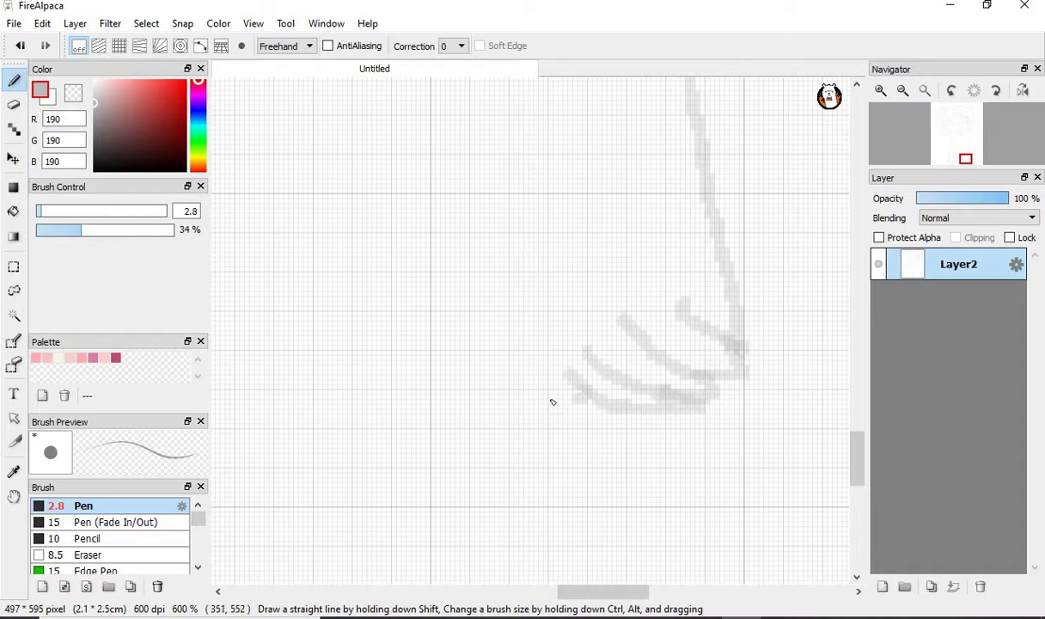
Step: Draw the inner line of the right-hand arm from the hand up to a curved underarm
{"action": "scroll", "coordinate": [552, 402], "scroll_direction": "down", "scroll_amount": 3}
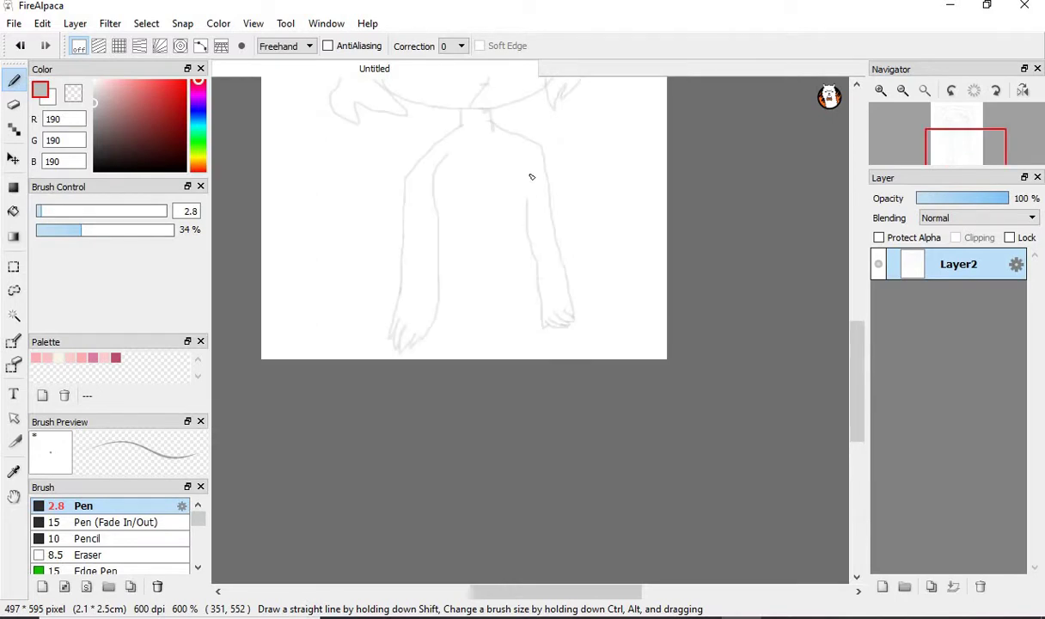
{"action": "scroll", "coordinate": [570, 208], "scroll_direction": "down", "scroll_amount": 3}
{"action": "scroll", "coordinate": [515, 137], "scroll_direction": "up", "scroll_amount": 3}
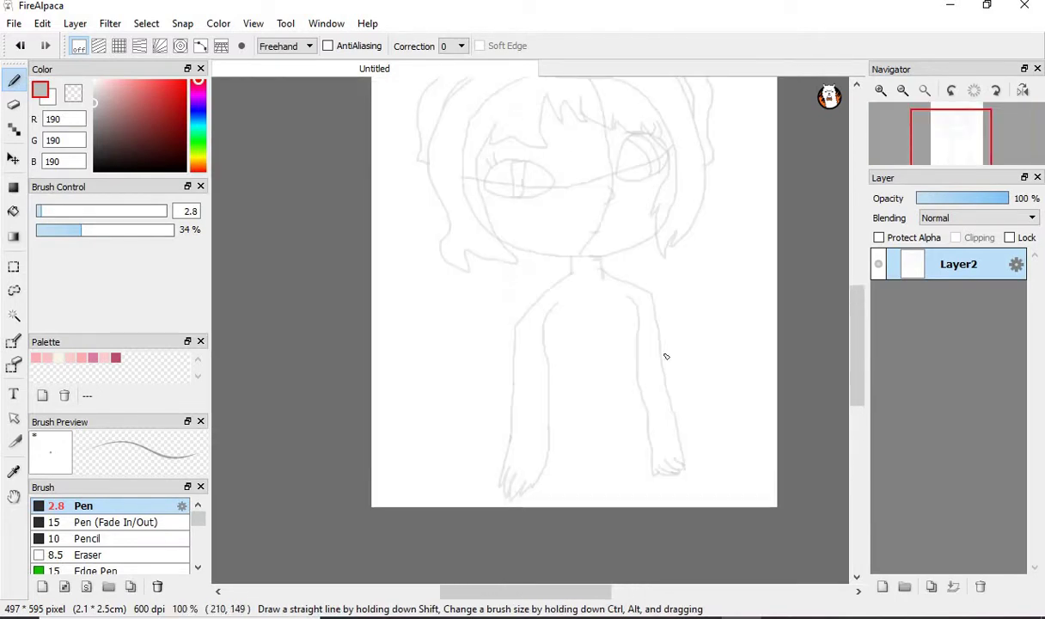
Step: Draw a slanted sleeve hem across the middle of the right-hand arm
{"action": "scroll", "coordinate": [665, 355], "scroll_direction": "down", "scroll_amount": 1}
{"action": "scroll", "coordinate": [655, 412], "scroll_direction": "up", "scroll_amount": 4}
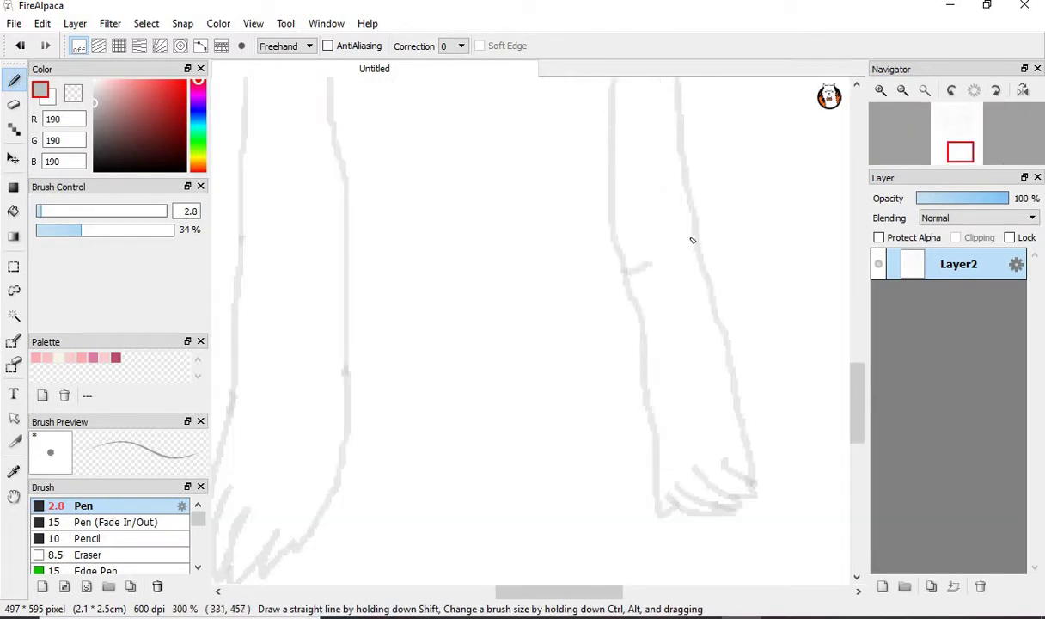
{"action": "left_click_drag", "start_coordinate": [692, 241], "coordinate": [692, 237]}
{"action": "scroll", "coordinate": [677, 238], "scroll_direction": "down", "scroll_amount": 4}
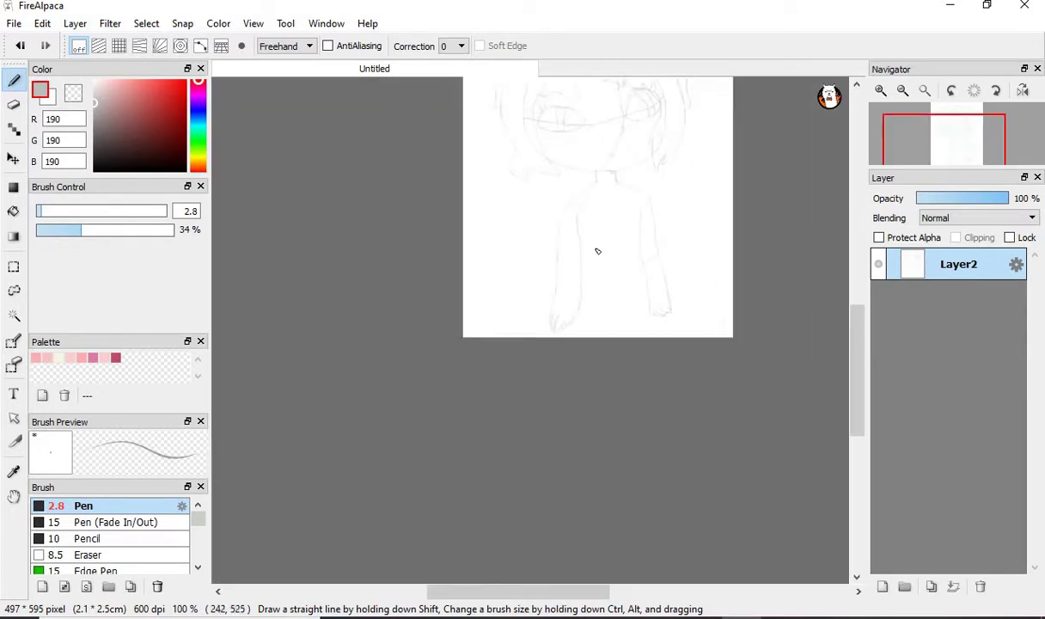
Step: Draw a straight sleeve hem across the left-hand forearm and a curved neckline joining the two neck lines
{"action": "scroll", "coordinate": [611, 298], "scroll_direction": "up", "scroll_amount": 3}
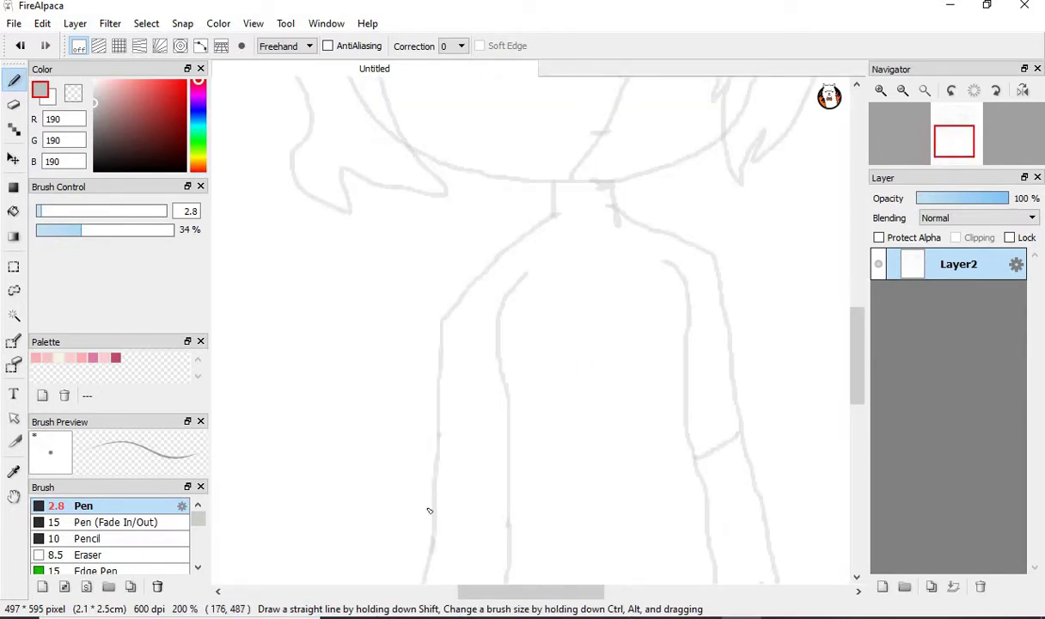
{"action": "scroll", "coordinate": [466, 237], "scroll_direction": "up", "scroll_amount": 3}
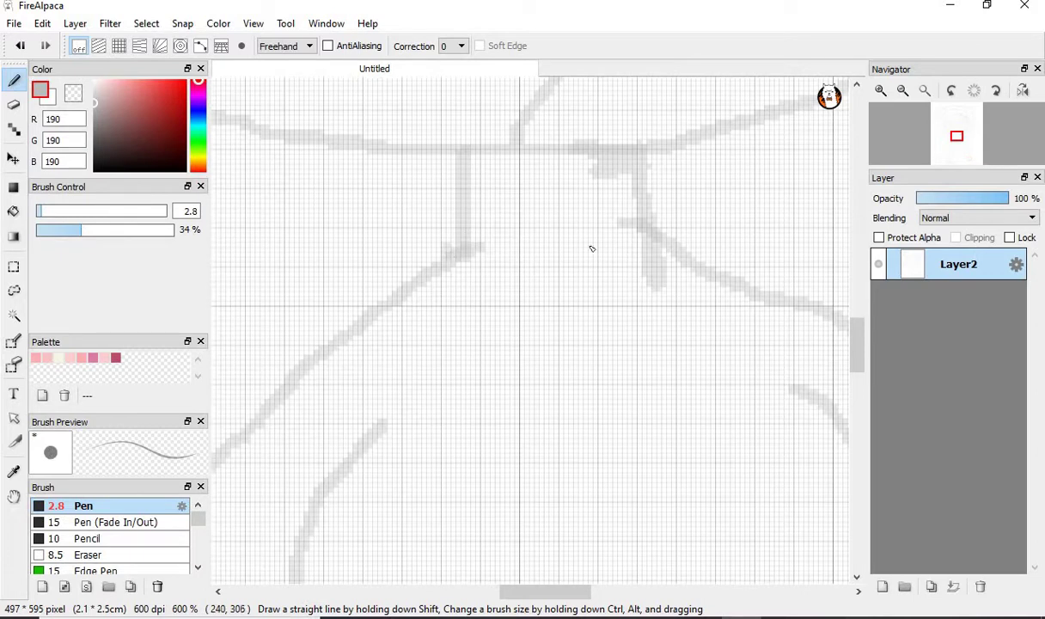
{"action": "scroll", "coordinate": [576, 259], "scroll_direction": "down", "scroll_amount": 4}
{"action": "scroll", "coordinate": [572, 378], "scroll_direction": "up", "scroll_amount": 3}
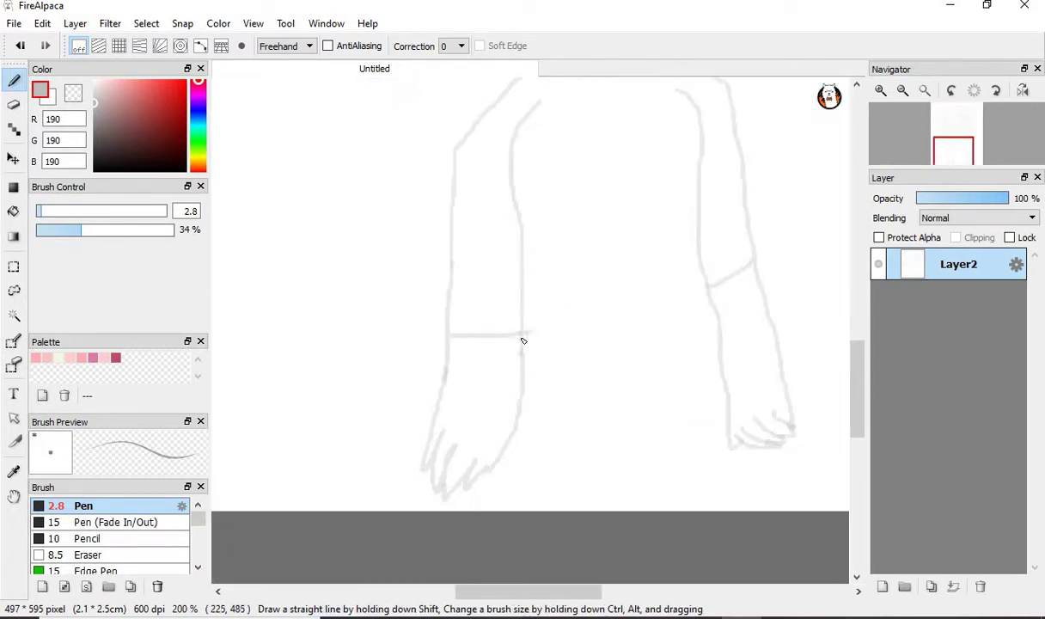
Step: Draw the shirt's lower edge between the arms as two curved lines rising towards the right-hand arm
{"action": "mouse_move", "coordinate": [529, 384]}
{"action": "left_mouse_down"}
{"action": "mouse_move", "coordinate": [584, 384]}
{"action": "mouse_move", "coordinate": [731, 346]}
{"action": "left_mouse_up"}
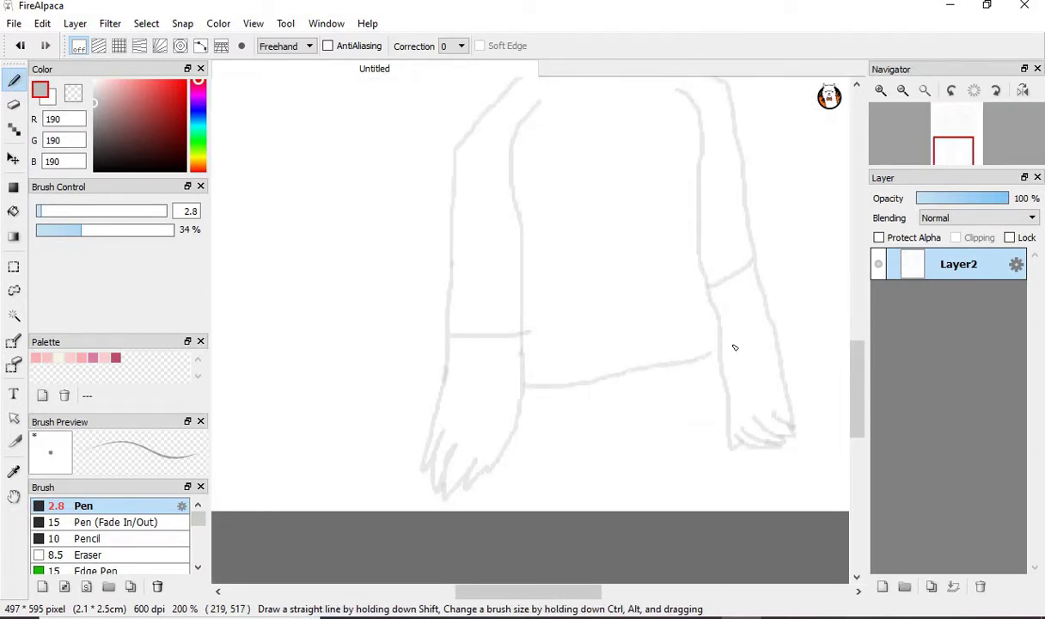
{"action": "scroll", "coordinate": [627, 370], "scroll_direction": "down", "scroll_amount": 3}
{"action": "scroll", "coordinate": [502, 345], "scroll_direction": "up", "scroll_amount": 2}
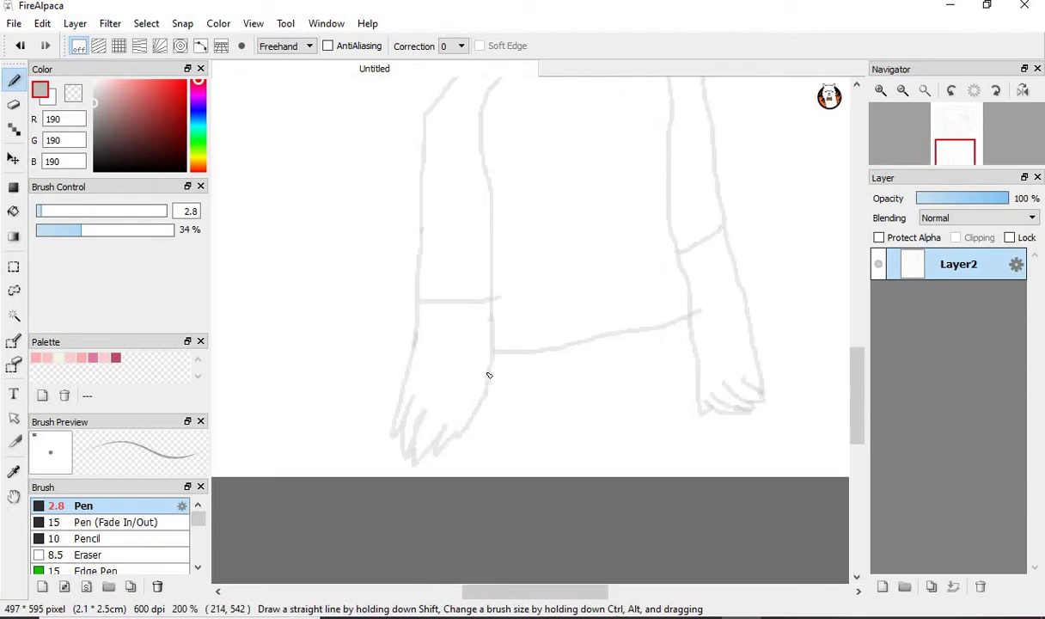
{"action": "left_click_drag", "start_coordinate": [597, 366], "coordinate": [700, 335]}
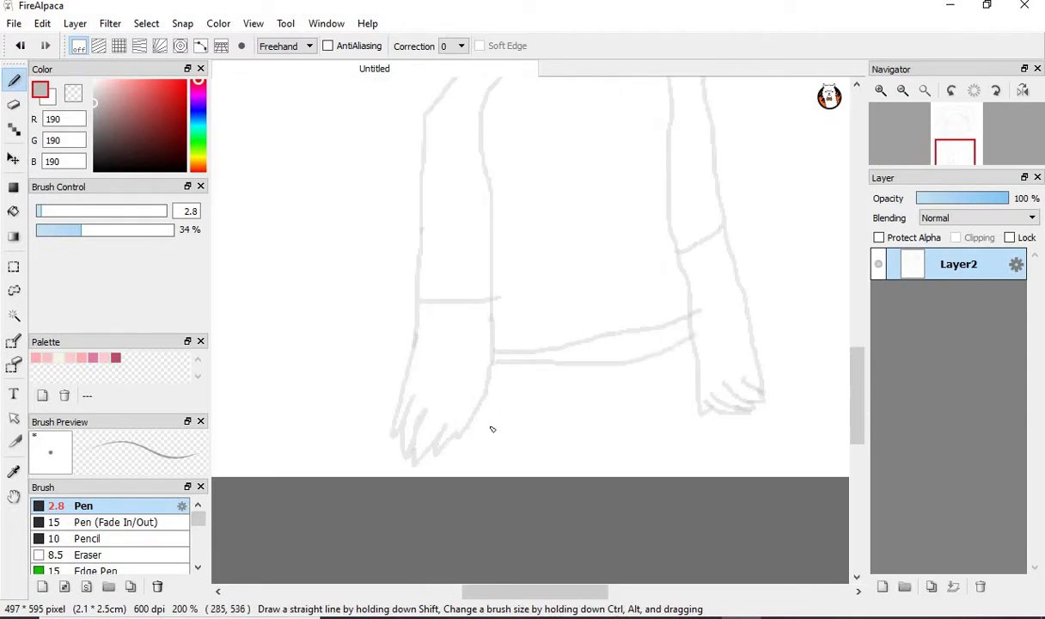
{"action": "scroll", "coordinate": [530, 339], "scroll_direction": "down", "scroll_amount": 4}
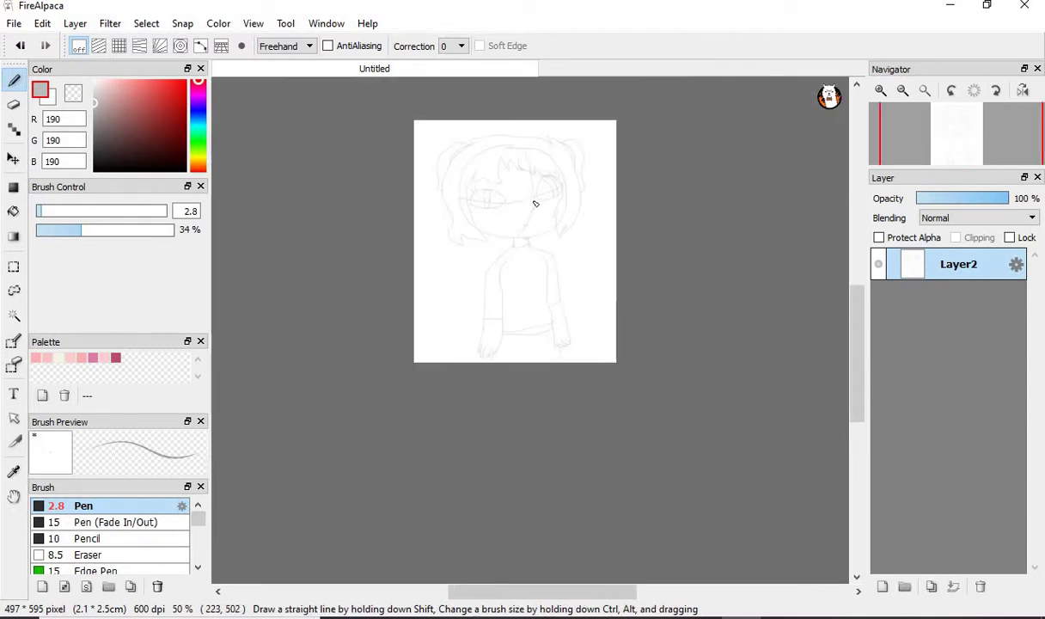
Step: Add a new layer above the draft and set the pen to 100 % opacity and dark green (RGB 0, 147, 7)
{"action": "scroll", "coordinate": [523, 141], "scroll_direction": "up", "scroll_amount": 3}
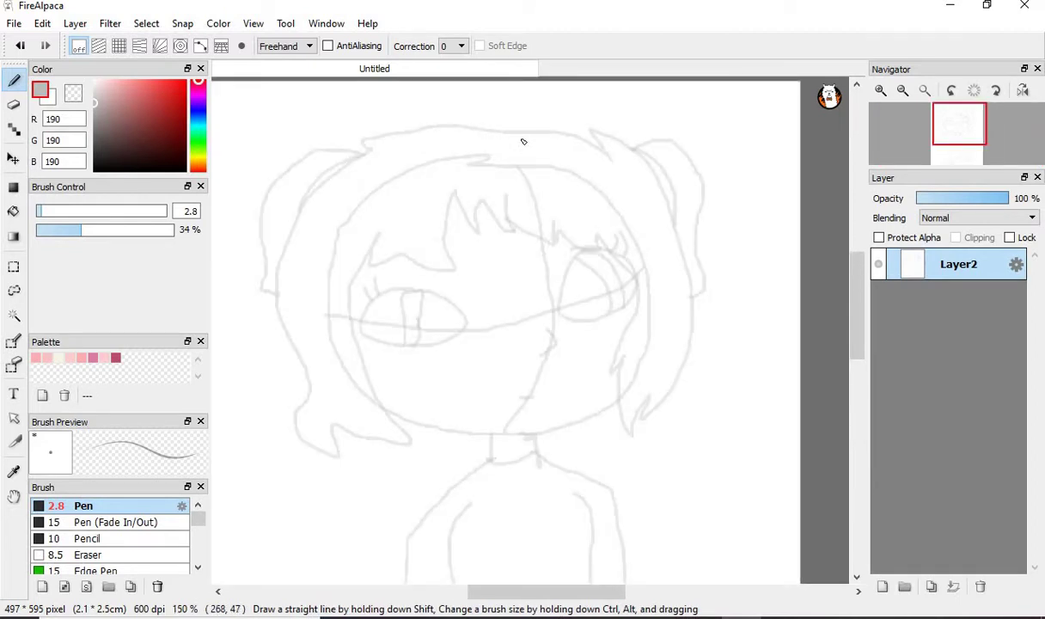
{"action": "key", "text": "ctrl+shift+n"}
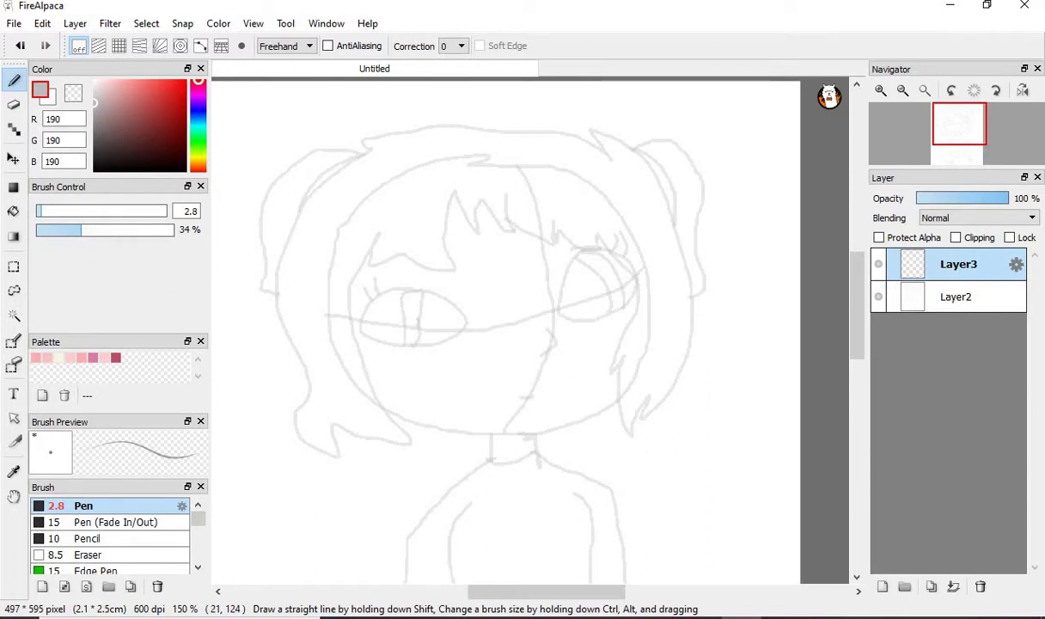
{"action": "left_click_drag", "start_coordinate": [81, 230], "coordinate": [171, 230]}
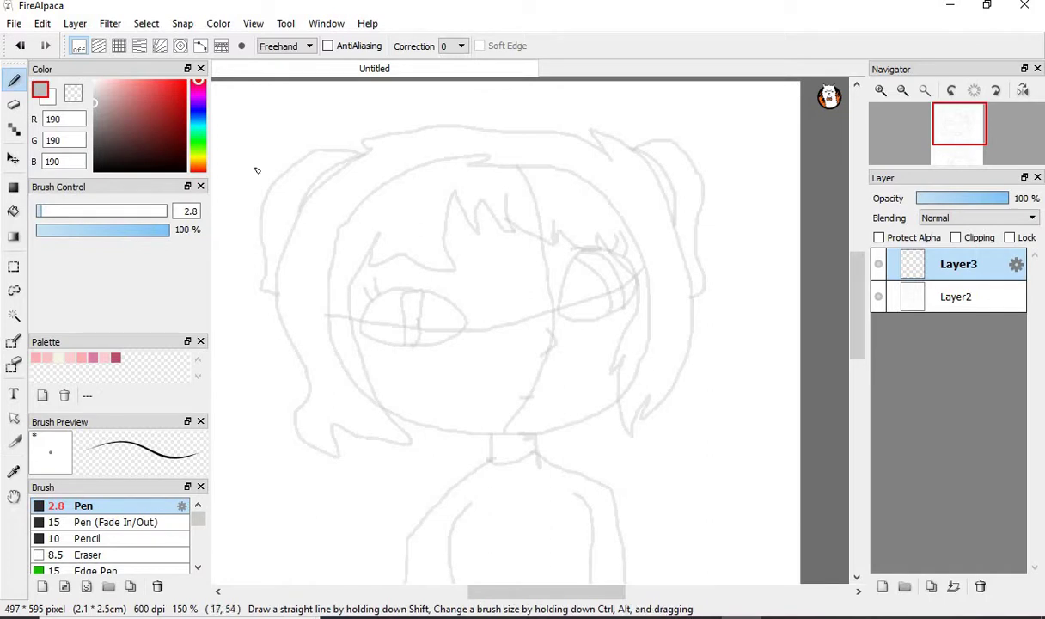
{"action": "left_click", "coordinate": [198, 140]}
{"action": "left_click", "coordinate": [183, 118]}
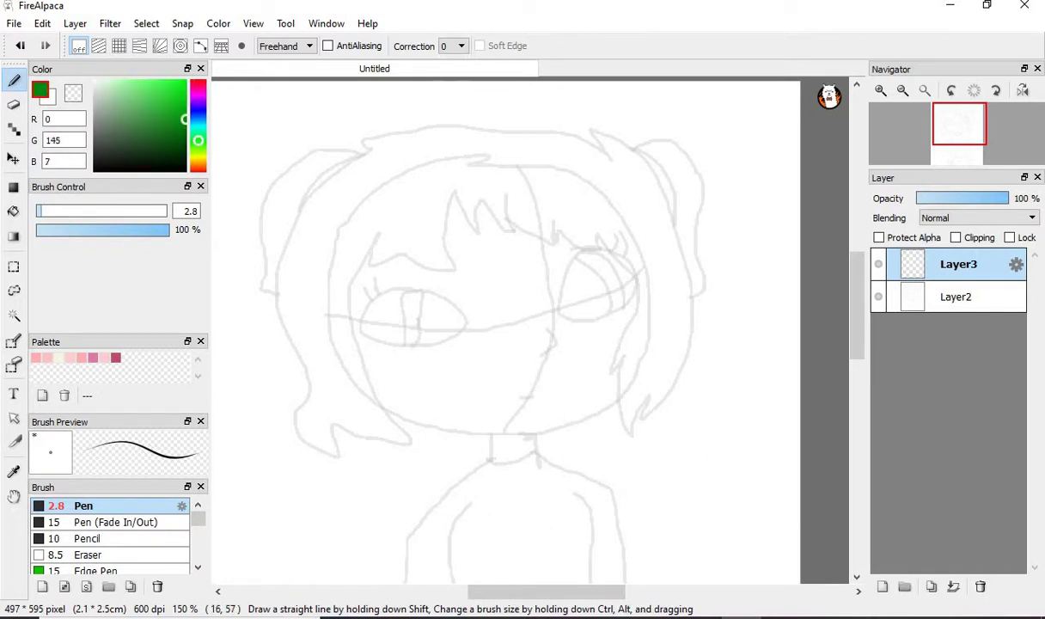
{"action": "scroll", "coordinate": [502, 257], "scroll_direction": "down", "scroll_amount": 5}
{"action": "scroll", "coordinate": [489, 310], "scroll_direction": "up", "scroll_amount": 3}
{"action": "scroll", "coordinate": [489, 311], "scroll_direction": "up", "scroll_amount": 5}
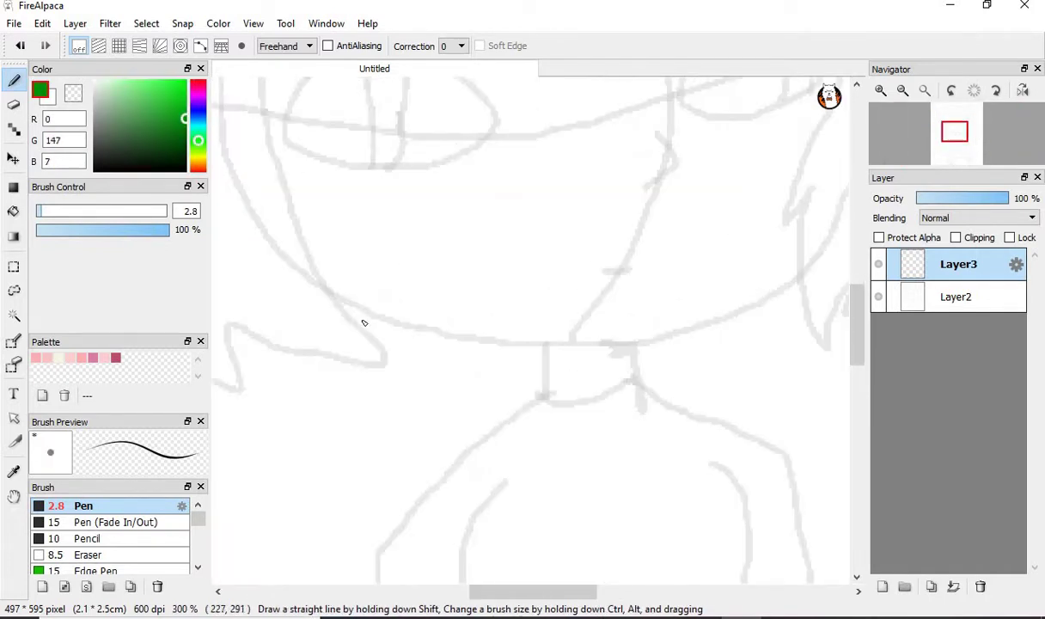
{"action": "mouse_move", "coordinate": [366, 321]}
{"action": "left_mouse_down"}
{"action": "mouse_move", "coordinate": [486, 360]}
{"action": "mouse_move", "coordinate": [706, 369]}
{"action": "mouse_move", "coordinate": [618, 355]}
{"action": "left_mouse_up"}
{"action": "key", "text": "ctrl+z"}
{"action": "key", "text": "ctrl+z"}
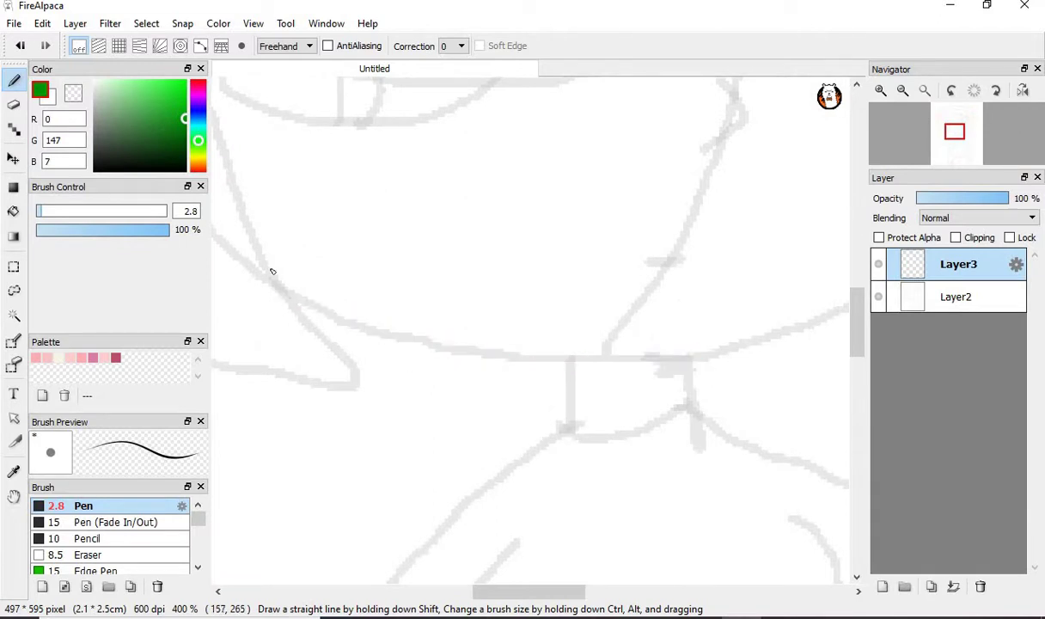
Step: Trace the lower face outline in green along the chin, from the left-hand side lock to the right-hand one
{"action": "mouse_move", "coordinate": [268, 273]}
{"action": "left_mouse_down"}
{"action": "mouse_move", "coordinate": [486, 358]}
{"action": "mouse_move", "coordinate": [593, 352]}
{"action": "left_mouse_up"}
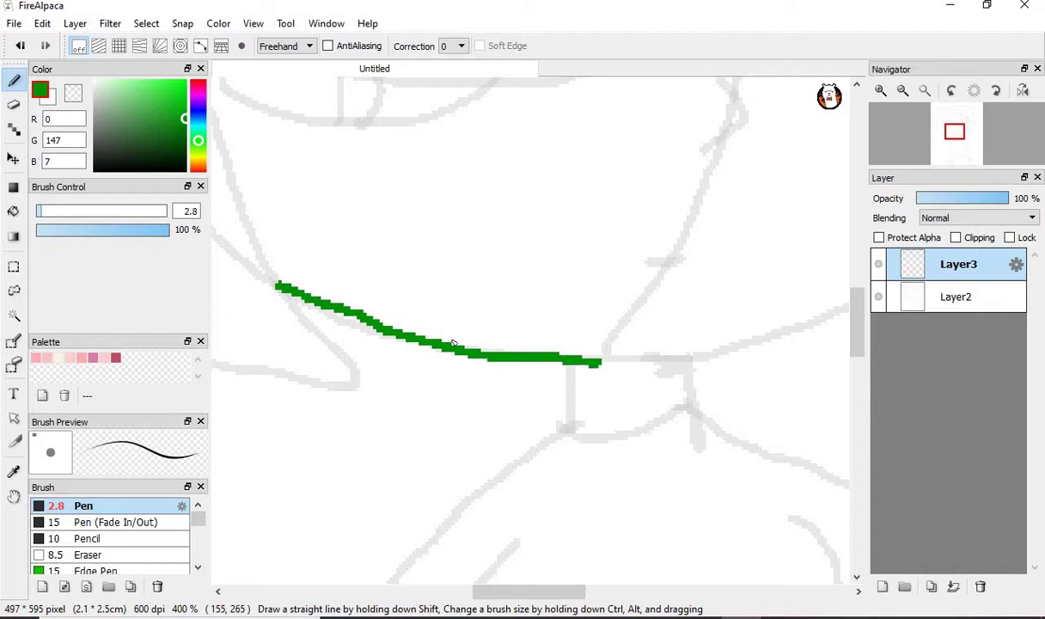
{"action": "scroll", "coordinate": [633, 297], "scroll_direction": "down", "scroll_amount": 2}
{"action": "scroll", "coordinate": [633, 297], "scroll_direction": "up", "scroll_amount": 2}
{"action": "mouse_move", "coordinate": [419, 409]}
{"action": "left_mouse_down"}
{"action": "mouse_move", "coordinate": [519, 382]}
{"action": "mouse_move", "coordinate": [705, 301]}
{"action": "left_mouse_up"}
{"action": "scroll", "coordinate": [624, 407], "scroll_direction": "down", "scroll_amount": 2}
{"action": "scroll", "coordinate": [625, 407], "scroll_direction": "down", "scroll_amount": 1}
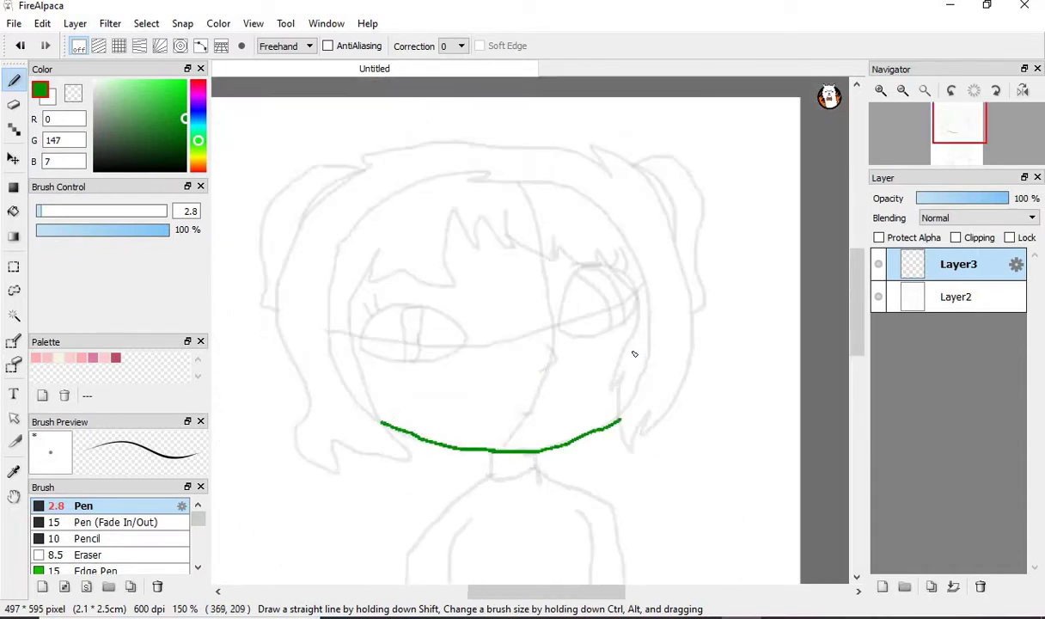
Step: Trace the right-hand side lock's pointed strands in green and continue along the outer hair edge up to the tuft
{"action": "scroll", "coordinate": [629, 350], "scroll_direction": "up", "scroll_amount": 3}
{"action": "mouse_move", "coordinate": [623, 284]}
{"action": "left_mouse_down"}
{"action": "mouse_move", "coordinate": [582, 338]}
{"action": "mouse_move", "coordinate": [536, 443]}
{"action": "mouse_move", "coordinate": [568, 464]}
{"action": "left_mouse_up"}
{"action": "left_click_drag", "start_coordinate": [608, 392], "coordinate": [566, 454]}
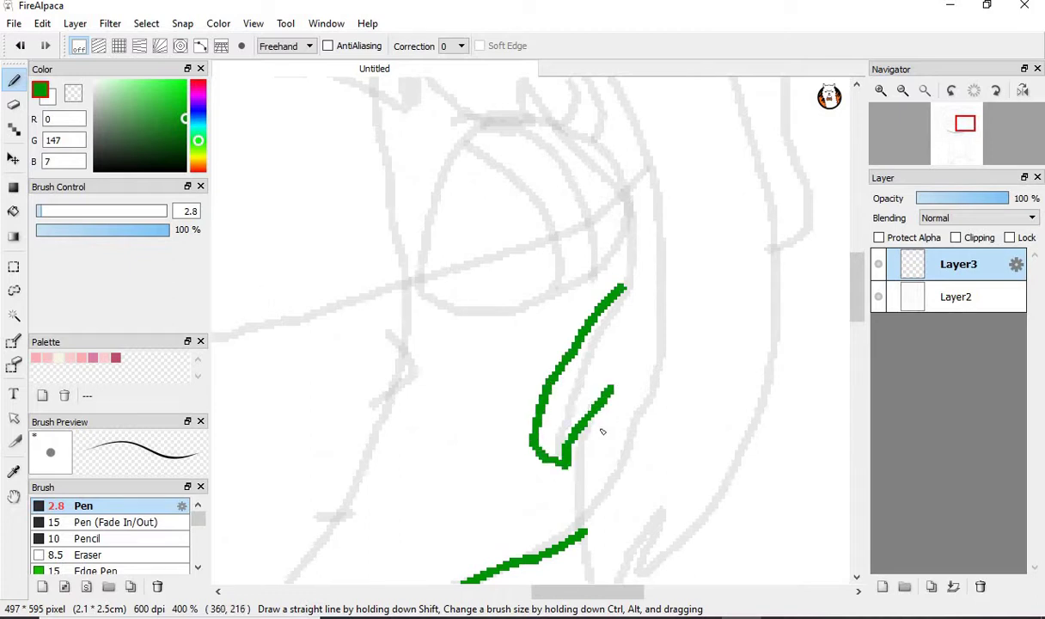
{"action": "scroll", "coordinate": [593, 388], "scroll_direction": "down", "scroll_amount": 1}
{"action": "left_click_drag", "start_coordinate": [626, 519], "coordinate": [676, 421]}
{"action": "mouse_move", "coordinate": [646, 483]}
{"action": "left_mouse_down"}
{"action": "mouse_move", "coordinate": [681, 463]}
{"action": "mouse_move", "coordinate": [717, 406]}
{"action": "mouse_move", "coordinate": [743, 322]}
{"action": "mouse_move", "coordinate": [744, 205]}
{"action": "left_mouse_up"}
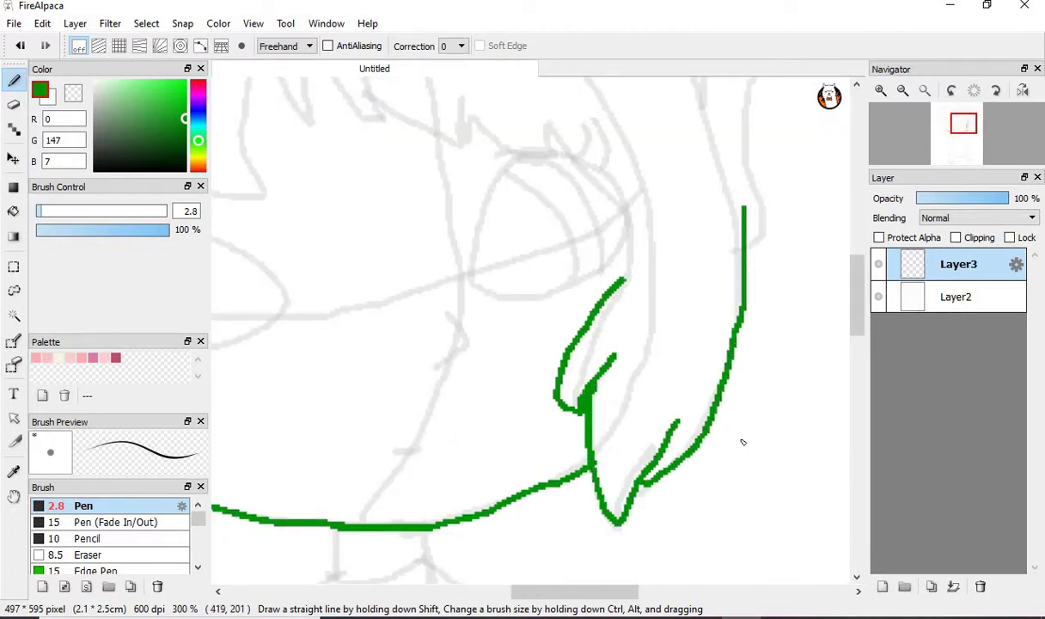
Step: Trace the right-hand outer hair edge in green up to its small tuft, then across the crown to the left-hand notch
{"action": "scroll", "coordinate": [747, 443], "scroll_direction": "down", "scroll_amount": 2}
{"action": "scroll", "coordinate": [727, 300], "scroll_direction": "up", "scroll_amount": 2}
{"action": "mouse_move", "coordinate": [763, 406]}
{"action": "left_mouse_down"}
{"action": "mouse_move", "coordinate": [698, 274]}
{"action": "mouse_move", "coordinate": [621, 227]}
{"action": "mouse_move", "coordinate": [584, 230]}
{"action": "mouse_move", "coordinate": [624, 272]}
{"action": "left_mouse_up"}
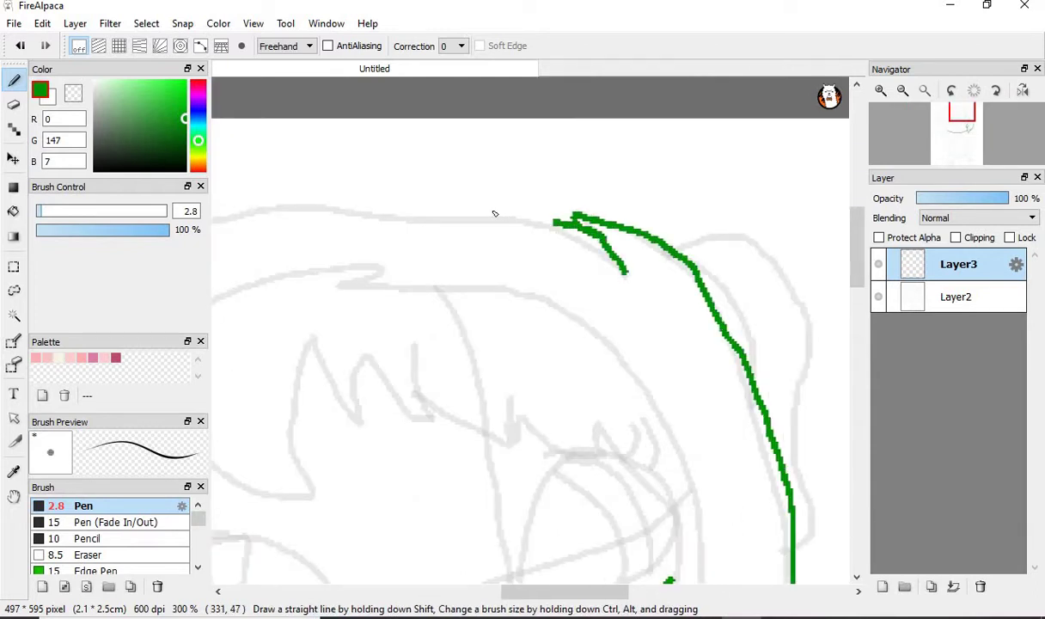
{"action": "left_click_drag", "start_coordinate": [495, 213], "coordinate": [430, 210]}
{"action": "scroll", "coordinate": [607, 287], "scroll_direction": "down", "scroll_amount": 4}
{"action": "scroll", "coordinate": [488, 275], "scroll_direction": "up", "scroll_amount": 4}
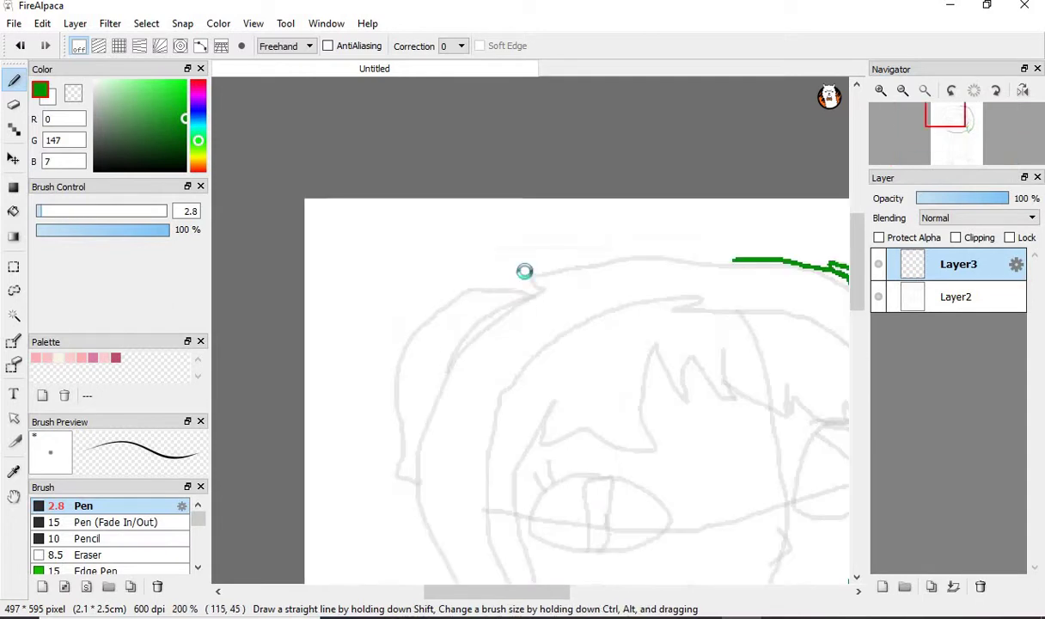
{"action": "scroll", "coordinate": [639, 275], "scroll_direction": "down", "scroll_amount": 1}
{"action": "scroll", "coordinate": [721, 287], "scroll_direction": "up", "scroll_amount": 1}
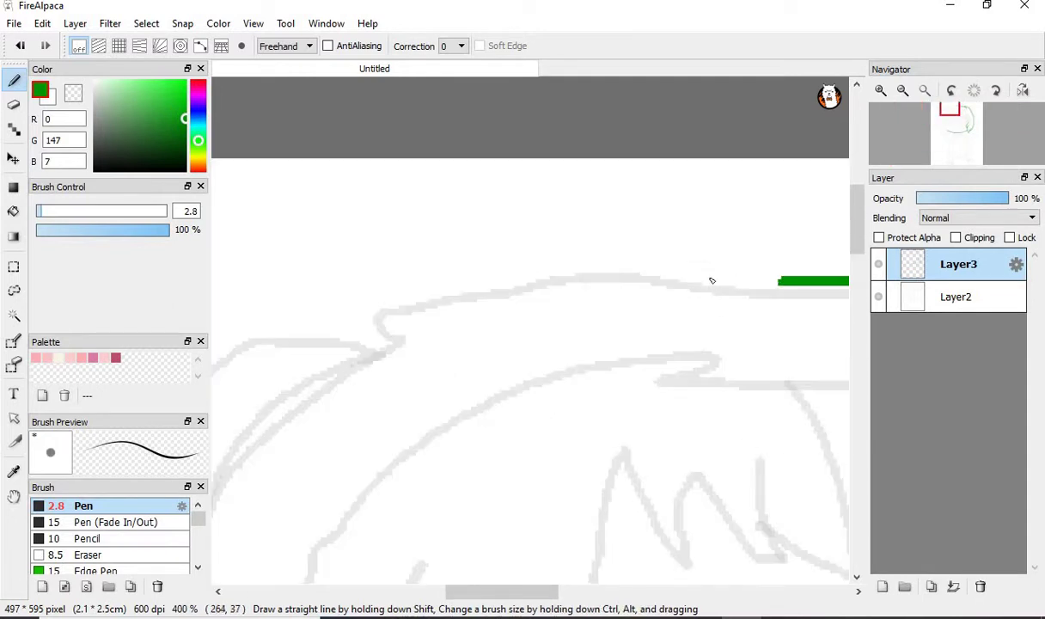
{"action": "mouse_move", "coordinate": [711, 280]}
{"action": "left_mouse_down"}
{"action": "mouse_move", "coordinate": [421, 288]}
{"action": "mouse_move", "coordinate": [378, 325]}
{"action": "mouse_move", "coordinate": [391, 330]}
{"action": "left_mouse_up"}
{"action": "scroll", "coordinate": [469, 346], "scroll_direction": "down", "scroll_amount": 3}
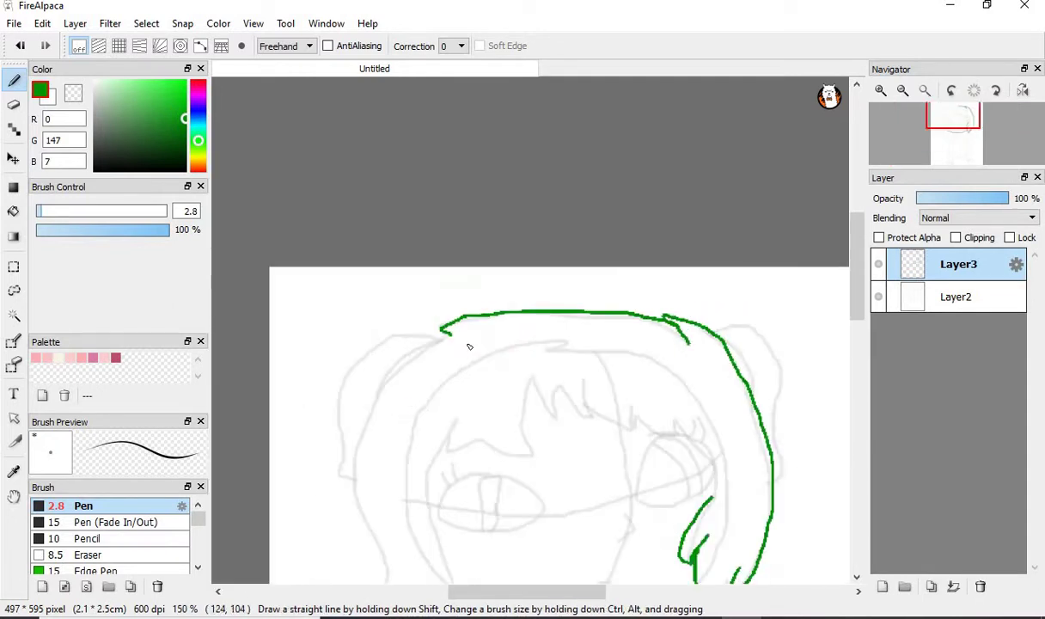
Step: Trace the left-hand outer hair edge in green from the crown notch down around the side lock's pointed tips
{"action": "scroll", "coordinate": [469, 347], "scroll_direction": "down", "scroll_amount": 2}
{"action": "scroll", "coordinate": [501, 236], "scroll_direction": "up", "scroll_amount": 2}
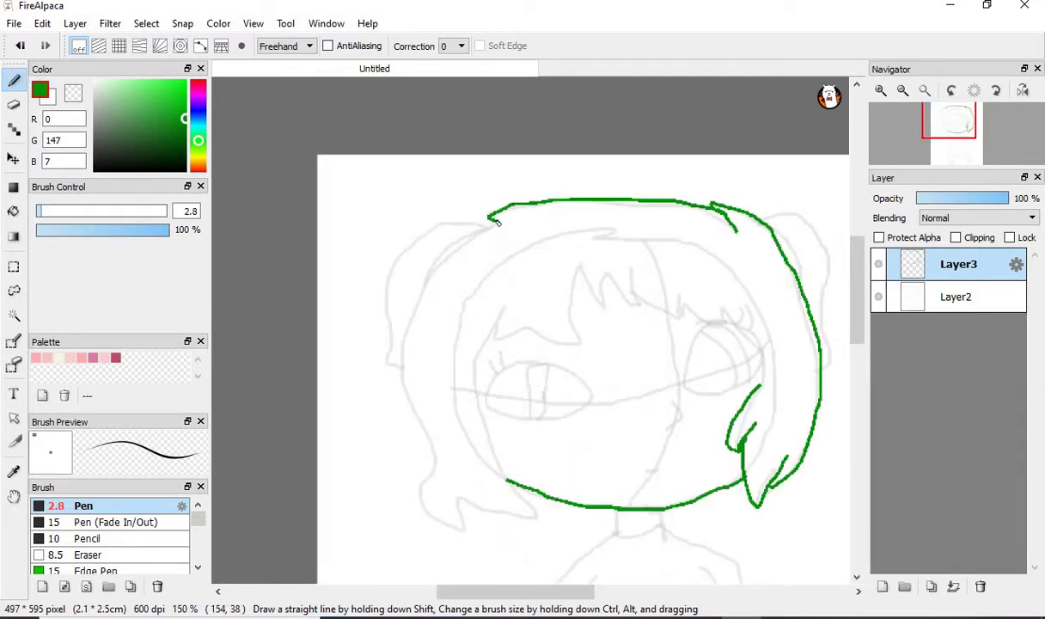
{"action": "mouse_move", "coordinate": [412, 301]}
{"action": "left_mouse_down"}
{"action": "mouse_move", "coordinate": [408, 360]}
{"action": "mouse_move", "coordinate": [441, 441]}
{"action": "mouse_move", "coordinate": [442, 525]}
{"action": "mouse_move", "coordinate": [456, 531]}
{"action": "mouse_move", "coordinate": [461, 504]}
{"action": "mouse_move", "coordinate": [530, 521]}
{"action": "left_mouse_up"}
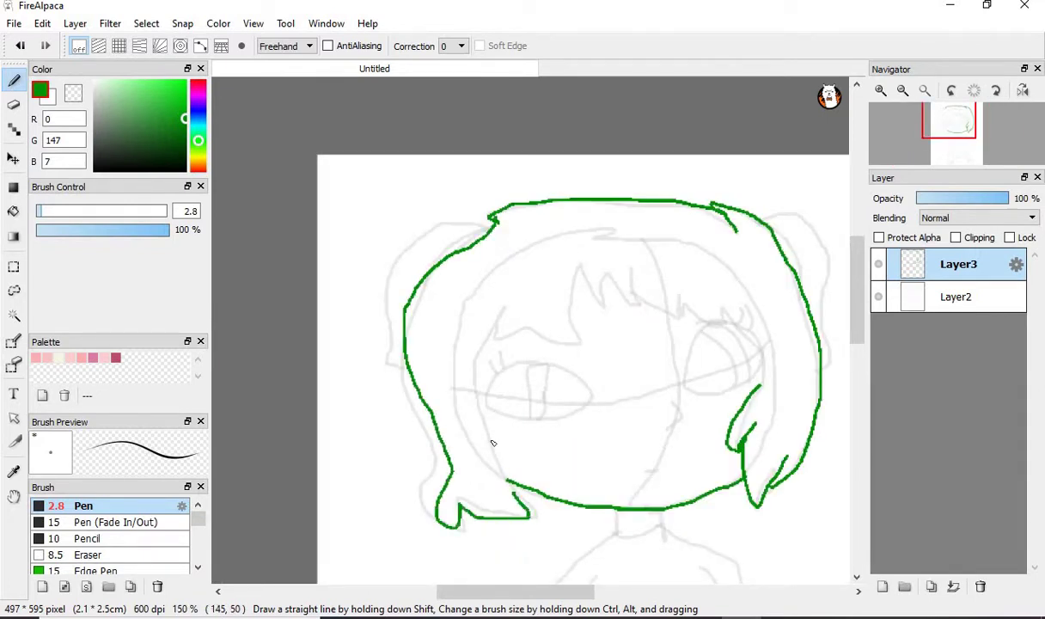
Step: Trace the left-hand lock's inner edge and the jagged fringe in green across to the right-hand side lock
{"action": "mouse_move", "coordinate": [505, 480]}
{"action": "left_mouse_down"}
{"action": "mouse_move", "coordinate": [478, 355]}
{"action": "mouse_move", "coordinate": [495, 318]}
{"action": "left_mouse_up"}
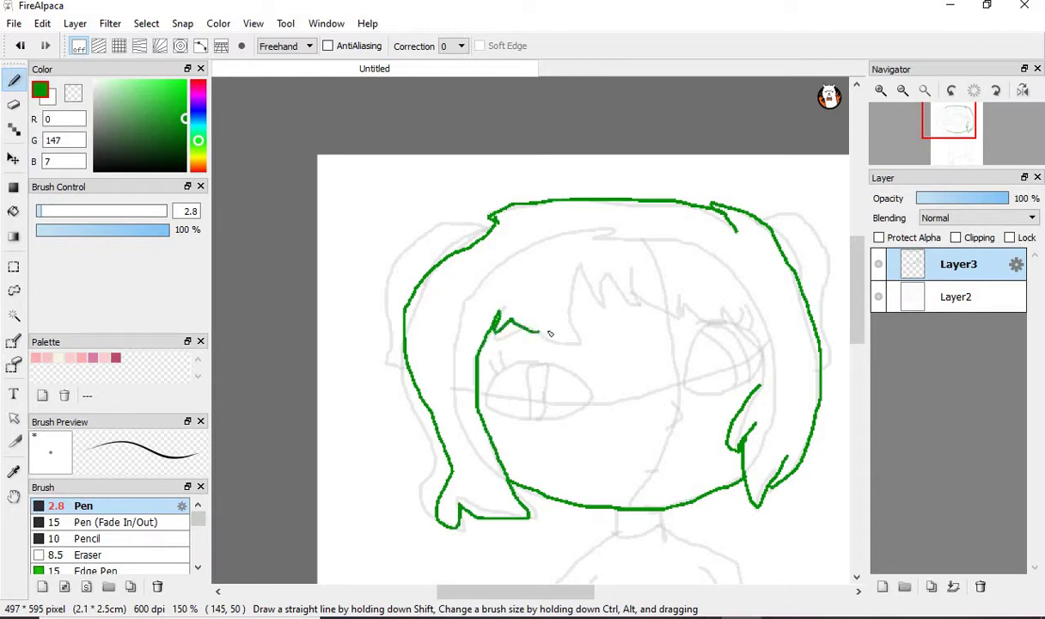
{"action": "left_click_drag", "start_coordinate": [582, 258], "coordinate": [575, 341]}
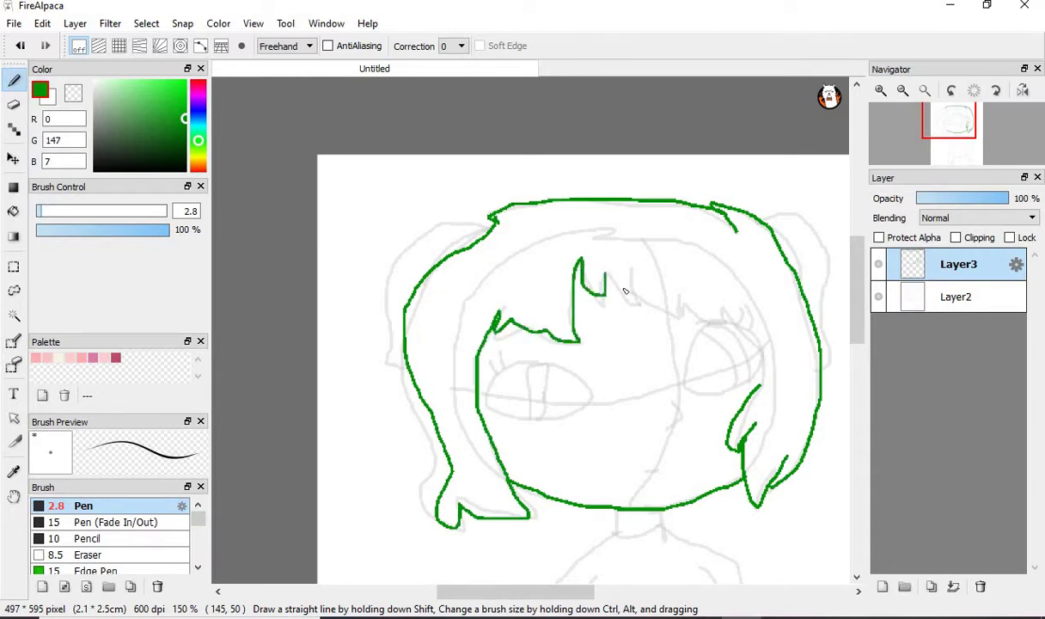
{"action": "left_click_drag", "start_coordinate": [639, 292], "coordinate": [714, 320]}
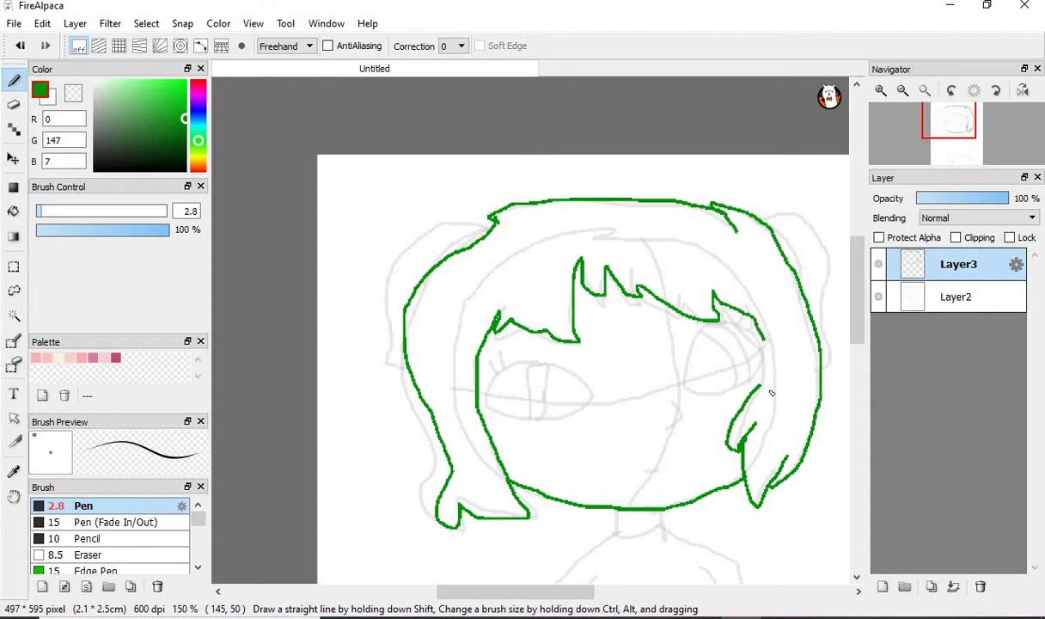
{"action": "left_click_drag", "start_coordinate": [771, 393], "coordinate": [753, 405]}
Step: Trace the right-hand eye's rounded outline in green with two curved iris lines inside it
{"action": "scroll", "coordinate": [748, 395], "scroll_direction": "up", "scroll_amount": 5}
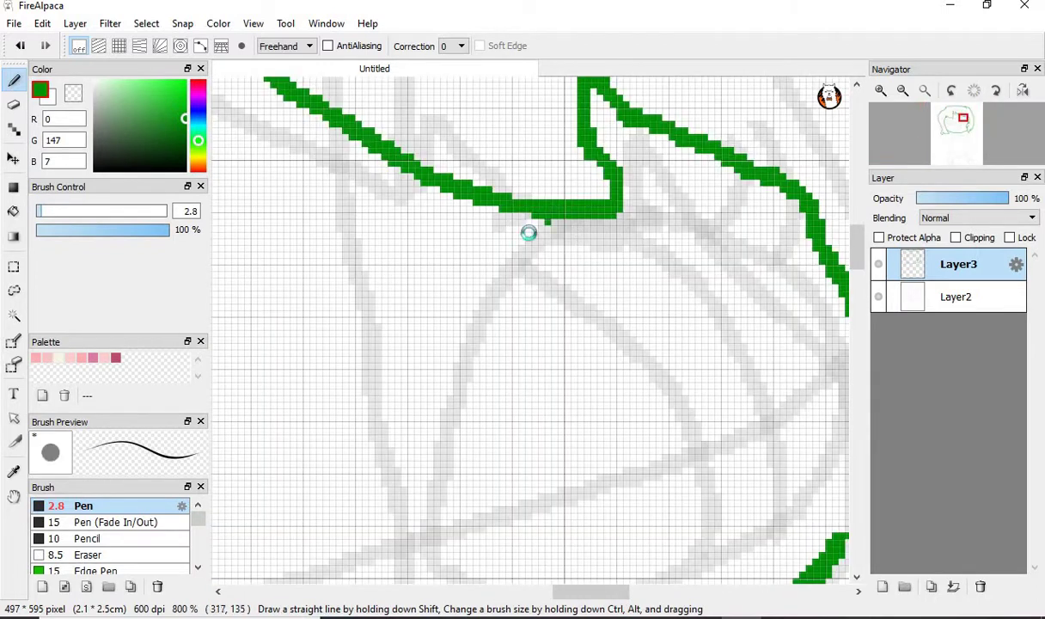
{"action": "scroll", "coordinate": [528, 233], "scroll_direction": "down", "scroll_amount": 5}
{"action": "mouse_move", "coordinate": [526, 225]}
{"action": "left_mouse_down"}
{"action": "mouse_move", "coordinate": [497, 344]}
{"action": "mouse_move", "coordinate": [601, 357]}
{"action": "mouse_move", "coordinate": [649, 258]}
{"action": "mouse_move", "coordinate": [533, 220]}
{"action": "left_mouse_up"}
{"action": "scroll", "coordinate": [581, 313], "scroll_direction": "up", "scroll_amount": 2}
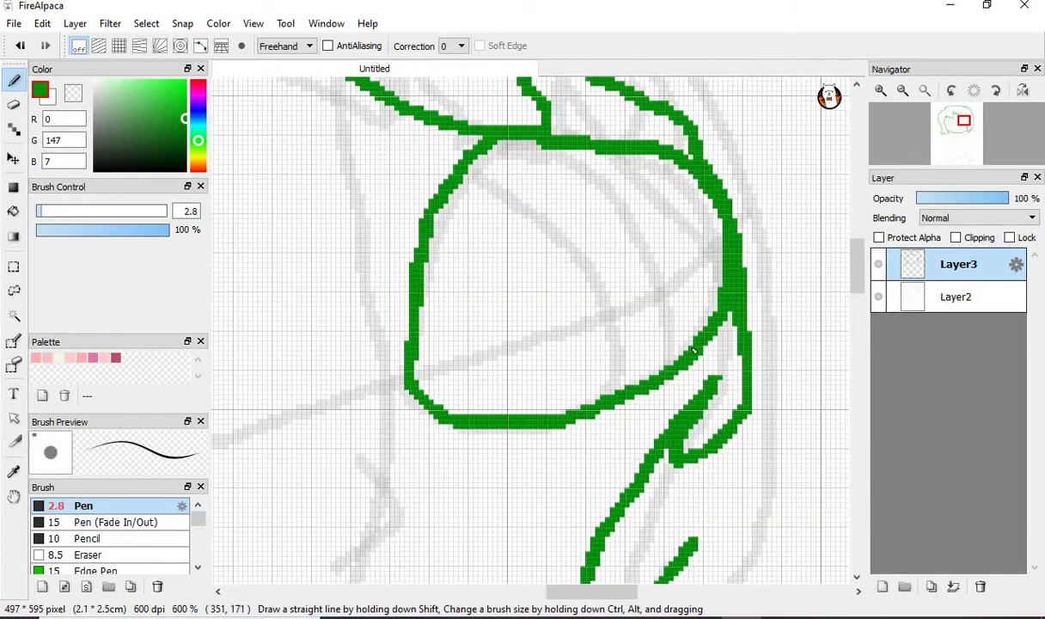
{"action": "mouse_move", "coordinate": [670, 353]}
{"action": "left_mouse_down"}
{"action": "mouse_move", "coordinate": [658, 238]}
{"action": "mouse_move", "coordinate": [593, 175]}
{"action": "mouse_move", "coordinate": [547, 146]}
{"action": "mouse_move", "coordinate": [672, 266]}
{"action": "mouse_move", "coordinate": [676, 324]}
{"action": "mouse_move", "coordinate": [676, 363]}
{"action": "mouse_move", "coordinate": [603, 397]}
{"action": "mouse_move", "coordinate": [608, 297]}
{"action": "mouse_move", "coordinate": [543, 211]}
{"action": "mouse_move", "coordinate": [473, 181]}
{"action": "left_mouse_up"}
{"action": "key", "text": "ctrl+z"}
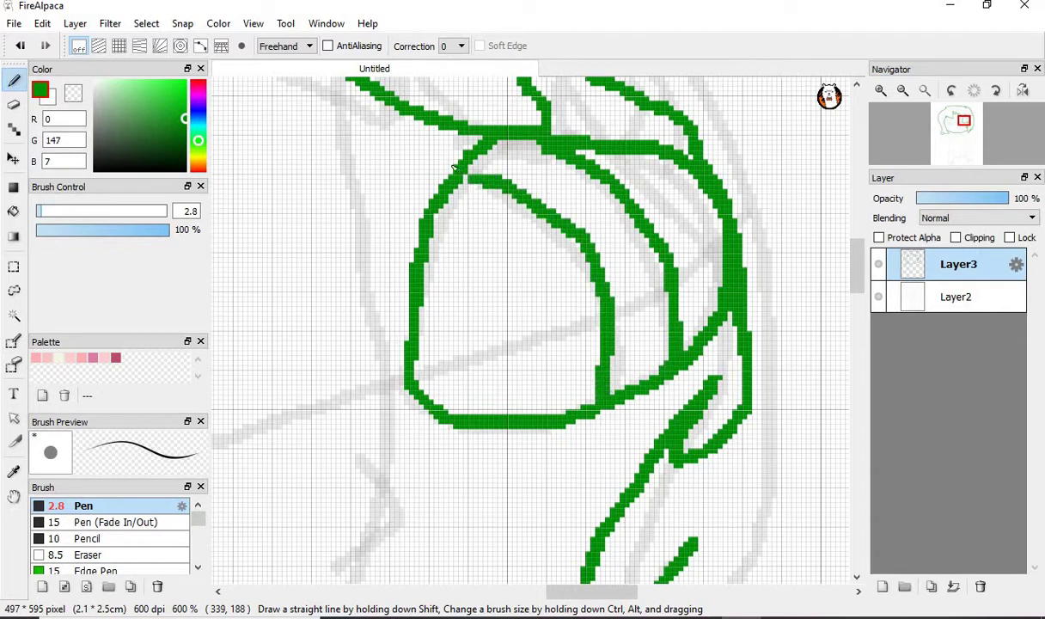
Step: Draw three short green eyelashes on the upper outer corner of the right-hand eye
{"action": "scroll", "coordinate": [594, 284], "scroll_direction": "down", "scroll_amount": 3}
{"action": "scroll", "coordinate": [593, 237], "scroll_direction": "up", "scroll_amount": 3}
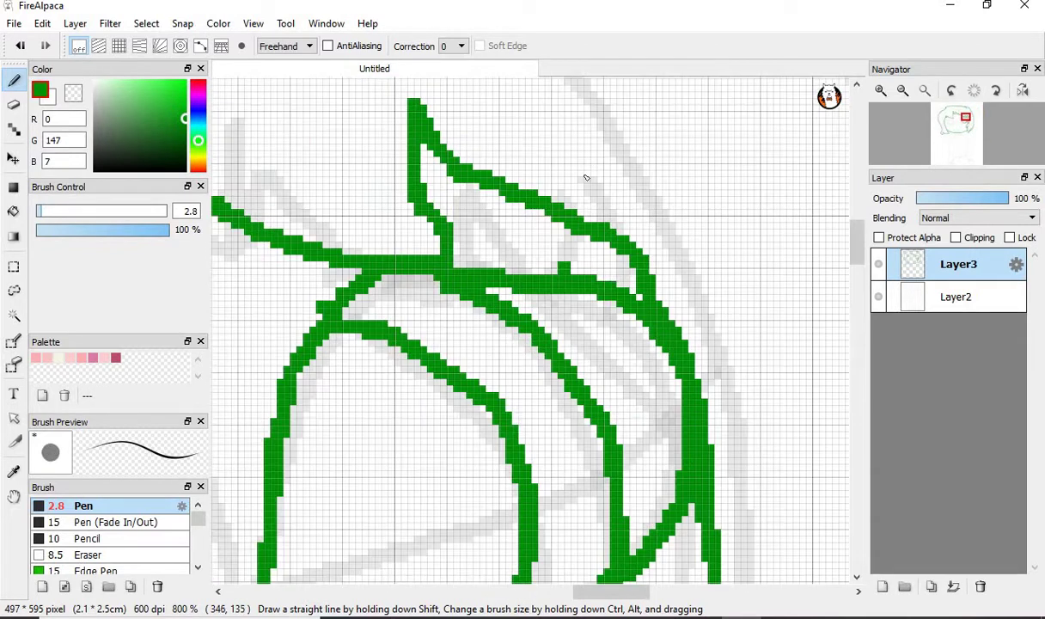
{"action": "left_click_drag", "start_coordinate": [586, 178], "coordinate": [593, 143]}
{"action": "left_click_drag", "start_coordinate": [621, 283], "coordinate": [660, 216]}
{"action": "left_click_drag", "start_coordinate": [665, 300], "coordinate": [711, 204]}
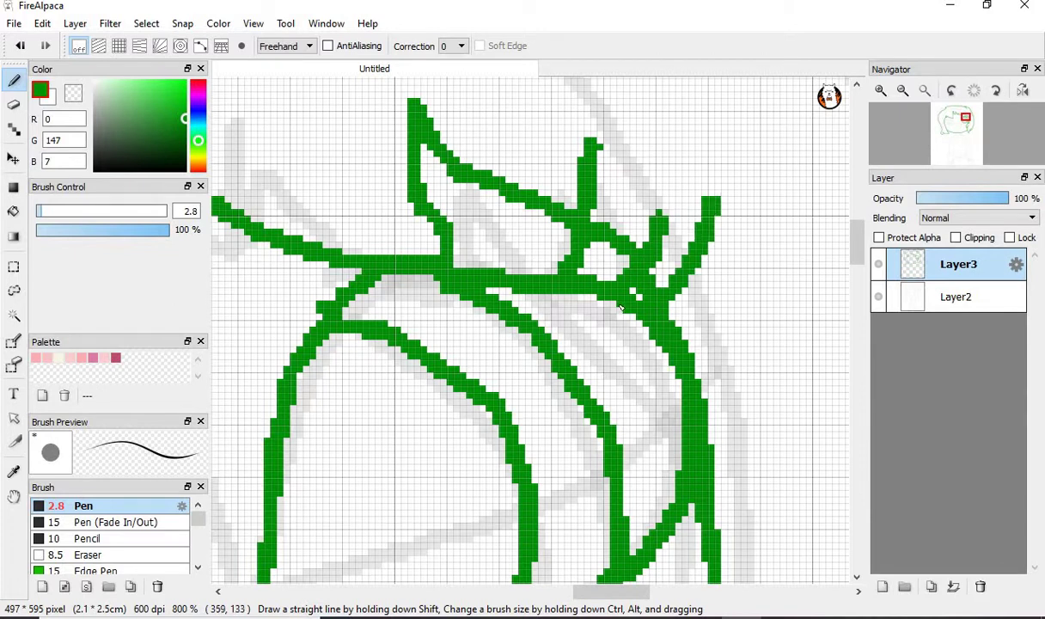
Step: Trace the short mouth line and the angled nose in green over the draft
{"action": "scroll", "coordinate": [621, 308], "scroll_direction": "down", "scroll_amount": 5}
{"action": "scroll", "coordinate": [486, 441], "scroll_direction": "up", "scroll_amount": 4}
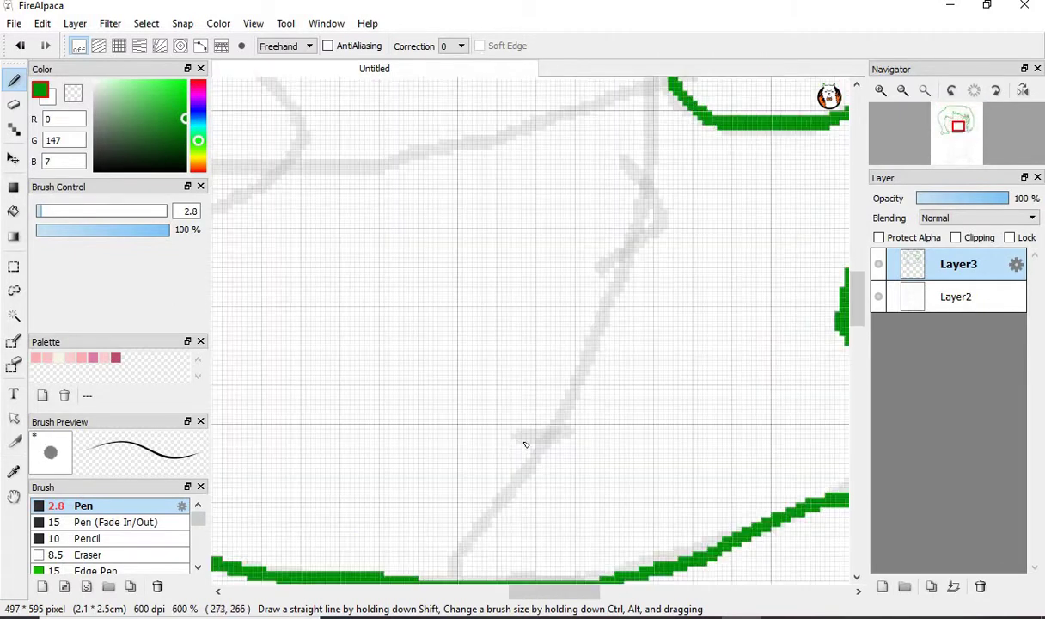
{"action": "left_click_drag", "start_coordinate": [561, 432], "coordinate": [586, 413]}
{"action": "scroll", "coordinate": [636, 189], "scroll_direction": "up", "scroll_amount": 1}
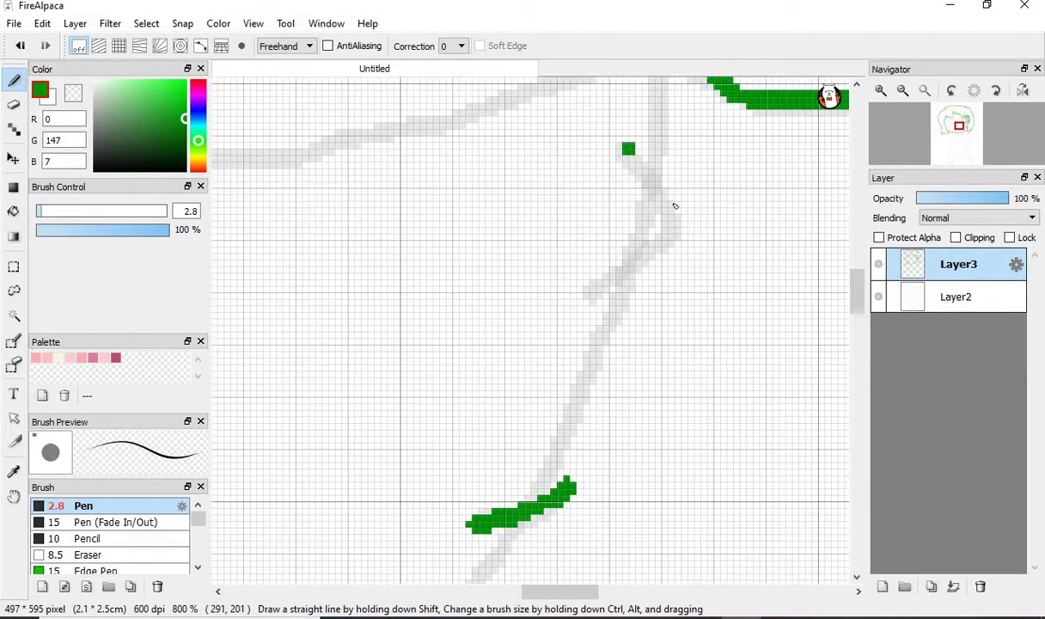
{"action": "mouse_move", "coordinate": [628, 149]}
{"action": "left_mouse_down"}
{"action": "mouse_move", "coordinate": [601, 275]}
{"action": "mouse_move", "coordinate": [560, 297]}
{"action": "left_mouse_up"}
Step: Trace the left-hand eye's pointed oval outline in green with two vertical iris lines inside it
{"action": "scroll", "coordinate": [625, 333], "scroll_direction": "down", "scroll_amount": 5}
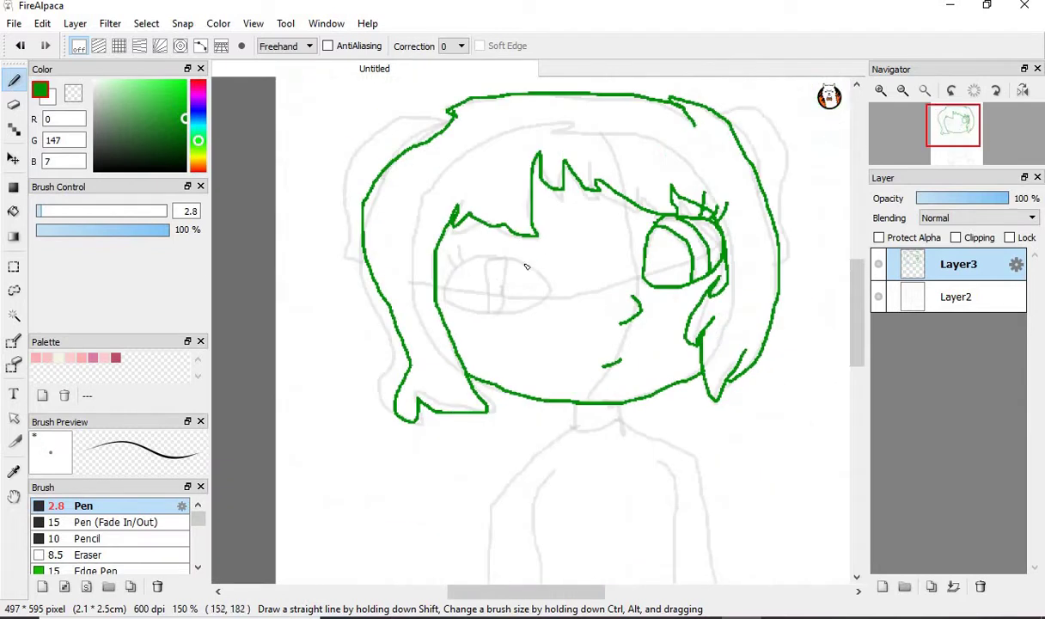
{"action": "scroll", "coordinate": [527, 266], "scroll_direction": "up", "scroll_amount": 4}
{"action": "mouse_move", "coordinate": [497, 240]}
{"action": "left_mouse_down"}
{"action": "mouse_move", "coordinate": [368, 257]}
{"action": "mouse_move", "coordinate": [283, 323]}
{"action": "mouse_move", "coordinate": [280, 393]}
{"action": "mouse_move", "coordinate": [330, 432]}
{"action": "mouse_move", "coordinate": [464, 452]}
{"action": "mouse_move", "coordinate": [555, 440]}
{"action": "mouse_move", "coordinate": [626, 413]}
{"action": "mouse_move", "coordinate": [674, 366]}
{"action": "mouse_move", "coordinate": [620, 297]}
{"action": "mouse_move", "coordinate": [520, 248]}
{"action": "mouse_move", "coordinate": [482, 253]}
{"action": "mouse_move", "coordinate": [481, 242]}
{"action": "mouse_move", "coordinate": [438, 240]}
{"action": "mouse_move", "coordinate": [363, 257]}
{"action": "mouse_move", "coordinate": [298, 302]}
{"action": "mouse_move", "coordinate": [267, 399]}
{"action": "mouse_move", "coordinate": [328, 447]}
{"action": "mouse_move", "coordinate": [582, 456]}
{"action": "mouse_move", "coordinate": [707, 372]}
{"action": "mouse_move", "coordinate": [599, 283]}
{"action": "mouse_move", "coordinate": [474, 239]}
{"action": "left_mouse_up"}
{"action": "key", "text": "ctrl+z"}
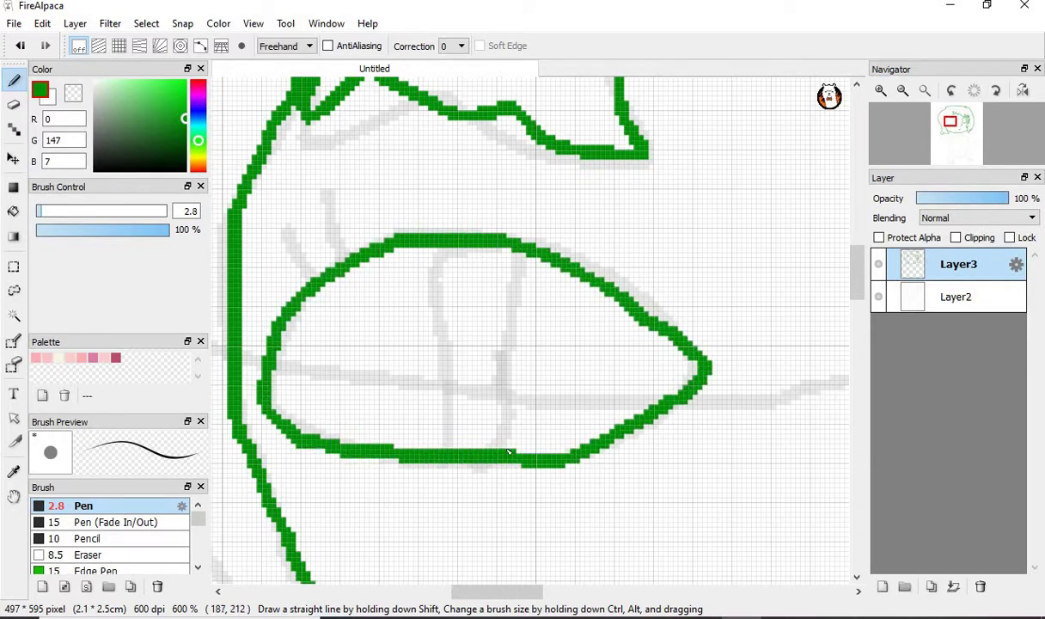
{"action": "mouse_move", "coordinate": [508, 452]}
{"action": "left_mouse_down"}
{"action": "mouse_move", "coordinate": [551, 365]}
{"action": "mouse_move", "coordinate": [540, 276]}
{"action": "mouse_move", "coordinate": [521, 247]}
{"action": "left_mouse_up"}
{"action": "left_click_drag", "start_coordinate": [423, 240], "coordinate": [422, 425]}
Step: Draw three short green eyelashes at the outer corner of the left-hand eye
{"action": "scroll", "coordinate": [447, 327], "scroll_direction": "down", "scroll_amount": 3}
{"action": "scroll", "coordinate": [438, 342], "scroll_direction": "up", "scroll_amount": 4}
{"action": "mouse_move", "coordinate": [403, 255]}
{"action": "left_mouse_down"}
{"action": "mouse_move", "coordinate": [430, 342]}
{"action": "mouse_move", "coordinate": [323, 253]}
{"action": "left_mouse_up"}
{"action": "left_click_drag", "start_coordinate": [368, 377], "coordinate": [308, 373]}
Step: Trace the left-hand hair tie's outer edge and the pigtail's outline down to its tip in green
{"action": "scroll", "coordinate": [616, 433], "scroll_direction": "down", "scroll_amount": 5}
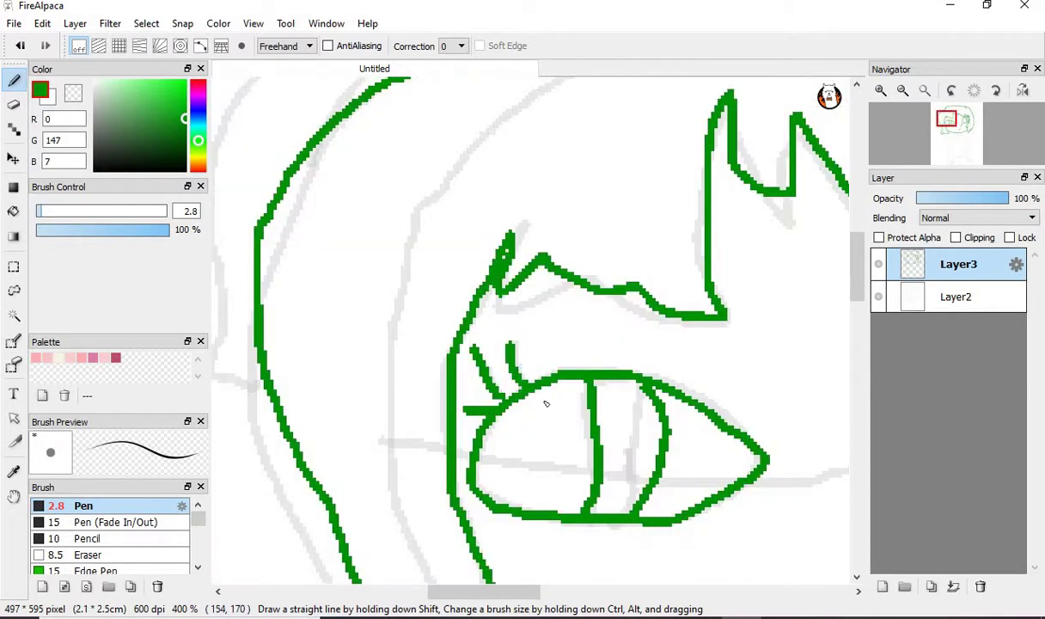
{"action": "scroll", "coordinate": [505, 308], "scroll_direction": "up", "scroll_amount": 5}
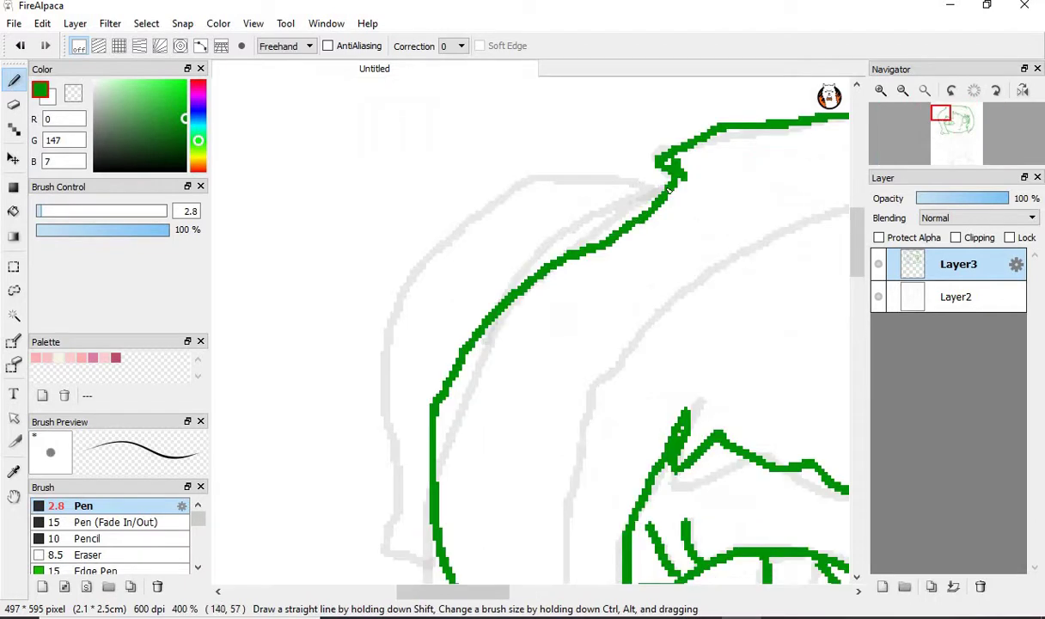
{"action": "mouse_move", "coordinate": [667, 190]}
{"action": "left_mouse_down"}
{"action": "mouse_move", "coordinate": [545, 232]}
{"action": "mouse_move", "coordinate": [526, 279]}
{"action": "left_mouse_up"}
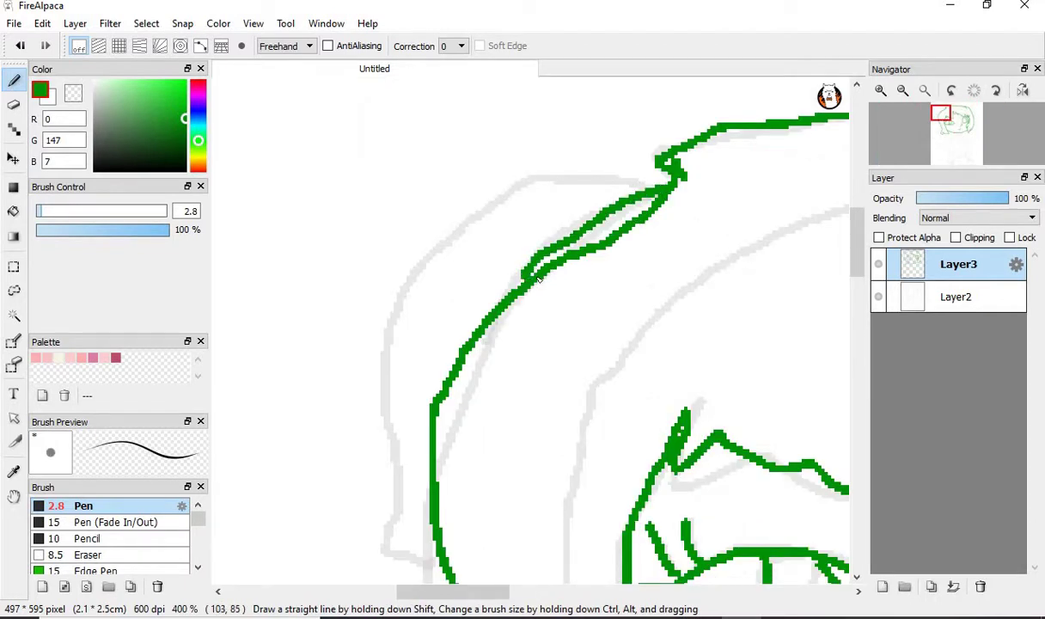
{"action": "mouse_move", "coordinate": [601, 191]}
{"action": "left_mouse_down"}
{"action": "mouse_move", "coordinate": [434, 237]}
{"action": "mouse_move", "coordinate": [367, 376]}
{"action": "mouse_move", "coordinate": [392, 512]}
{"action": "mouse_move", "coordinate": [367, 568]}
{"action": "mouse_move", "coordinate": [376, 583]}
{"action": "mouse_move", "coordinate": [411, 576]}
{"action": "left_mouse_up"}
Step: Draw the right-hand hair tie along the outer hair edge and fill it solid green
{"action": "scroll", "coordinate": [501, 343], "scroll_direction": "down", "scroll_amount": 5}
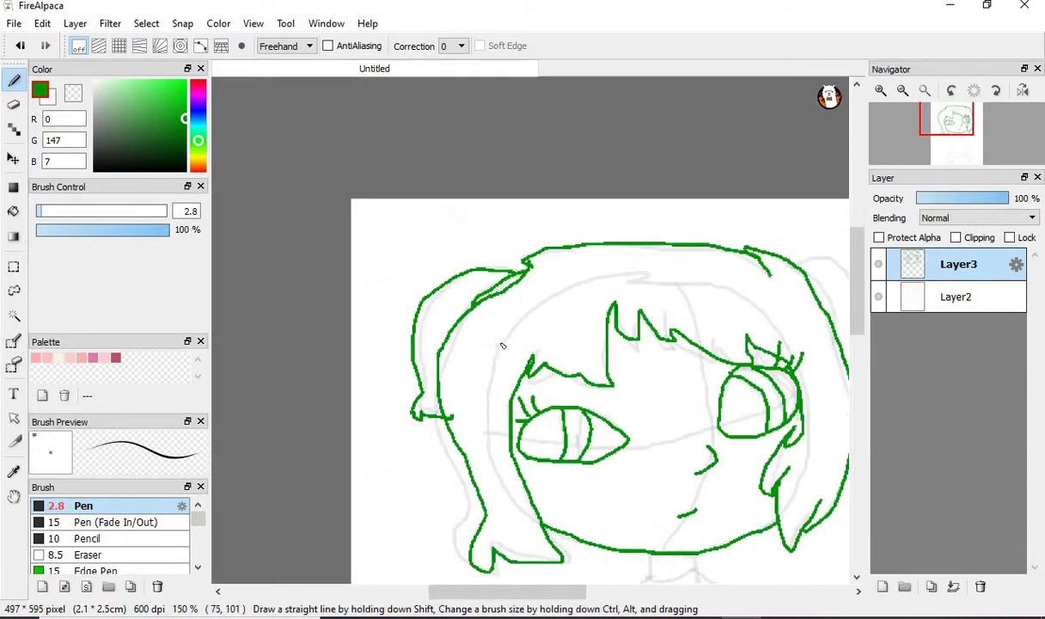
{"action": "scroll", "coordinate": [490, 241], "scroll_direction": "up", "scroll_amount": 3}
{"action": "scroll", "coordinate": [490, 242], "scroll_direction": "up", "scroll_amount": 5}
{"action": "mouse_move", "coordinate": [443, 228]}
{"action": "left_mouse_down"}
{"action": "mouse_move", "coordinate": [578, 376]}
{"action": "mouse_move", "coordinate": [595, 526]}
{"action": "left_mouse_up"}
{"action": "mouse_move", "coordinate": [543, 404]}
{"action": "left_mouse_down"}
{"action": "mouse_move", "coordinate": [477, 328]}
{"action": "mouse_move", "coordinate": [560, 443]}
{"action": "mouse_move", "coordinate": [576, 423]}
{"action": "mouse_move", "coordinate": [576, 447]}
{"action": "mouse_move", "coordinate": [544, 367]}
{"action": "mouse_move", "coordinate": [528, 376]}
{"action": "mouse_move", "coordinate": [559, 386]}
{"action": "mouse_move", "coordinate": [495, 322]}
{"action": "mouse_move", "coordinate": [546, 375]}
{"action": "mouse_move", "coordinate": [524, 334]}
{"action": "mouse_move", "coordinate": [478, 308]}
{"action": "mouse_move", "coordinate": [551, 344]}
{"action": "mouse_move", "coordinate": [478, 265]}
{"action": "left_mouse_up"}
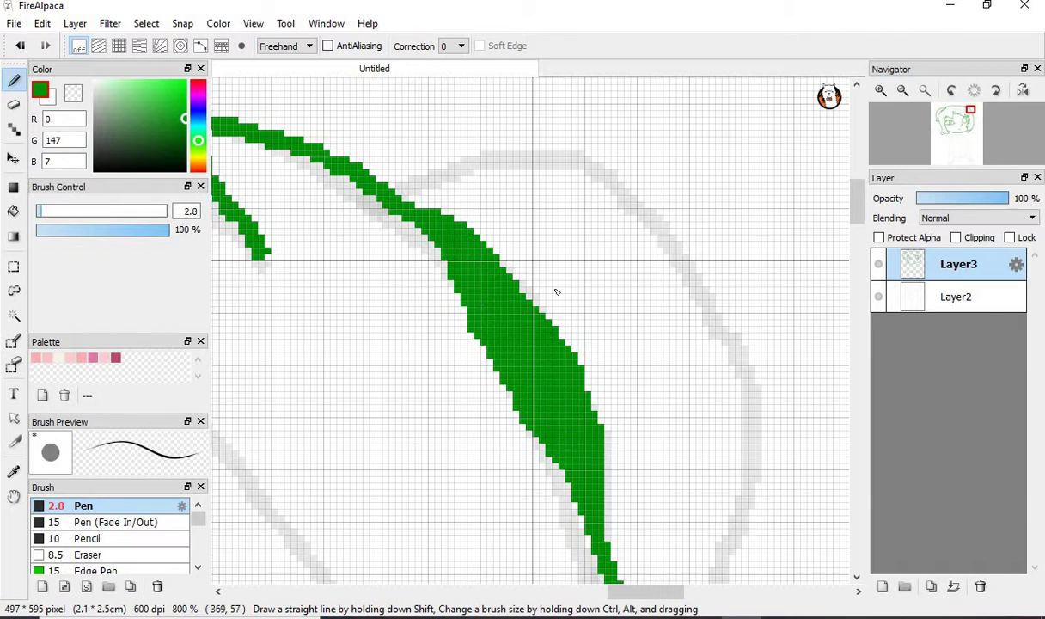
Step: Fill the left-hand hair tie solid green between its two outlines
{"action": "scroll", "coordinate": [554, 291], "scroll_direction": "down", "scroll_amount": 6}
{"action": "scroll", "coordinate": [341, 294], "scroll_direction": "up", "scroll_amount": 6}
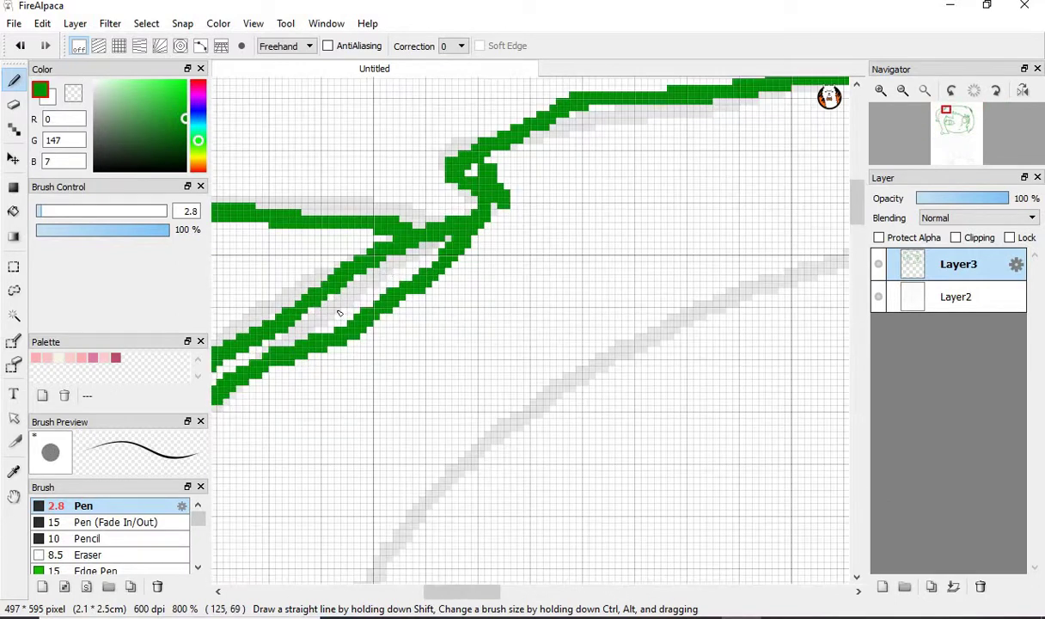
{"action": "scroll", "coordinate": [339, 314], "scroll_direction": "down", "scroll_amount": 3}
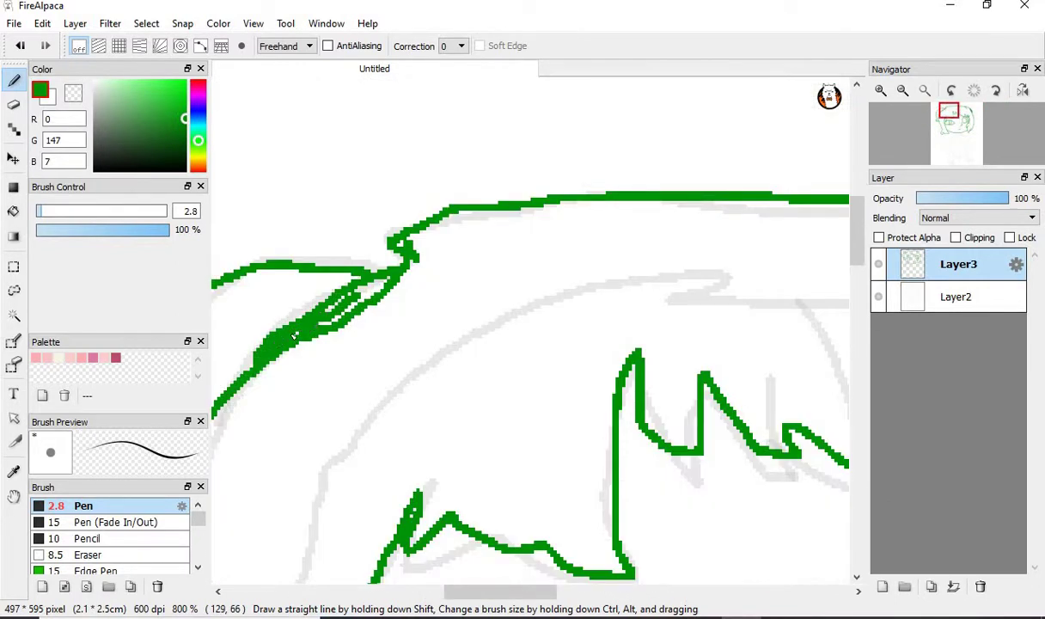
{"action": "left_click_drag", "start_coordinate": [350, 313], "coordinate": [385, 286]}
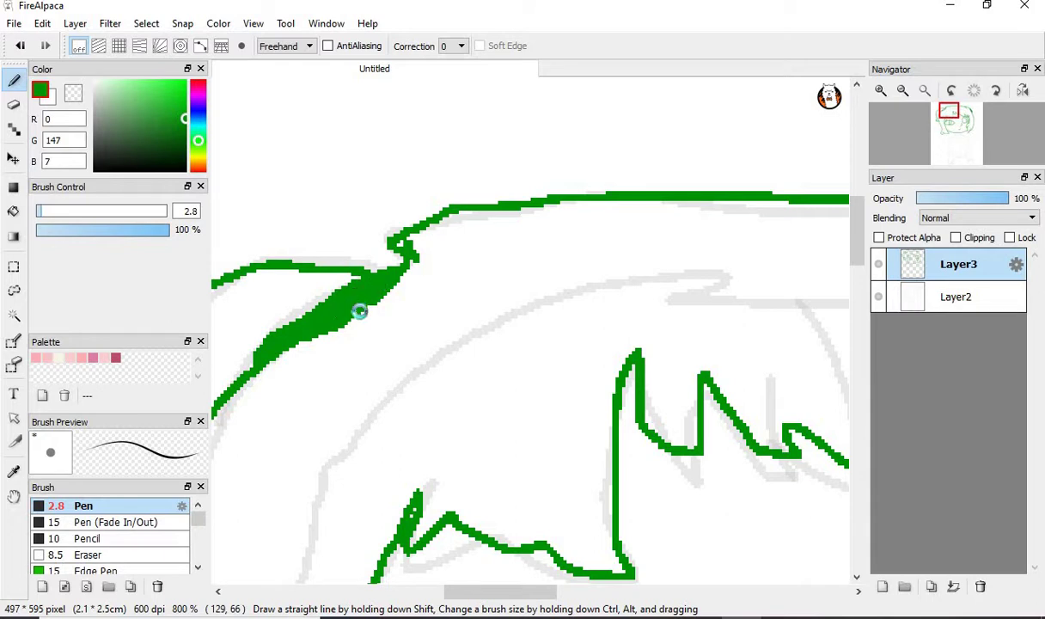
Step: Trace the right-hand pigtail's outline in green, undoing the first stroke and redrawing it from the hair tie to the tip
{"action": "scroll", "coordinate": [359, 312], "scroll_direction": "down", "scroll_amount": 5}
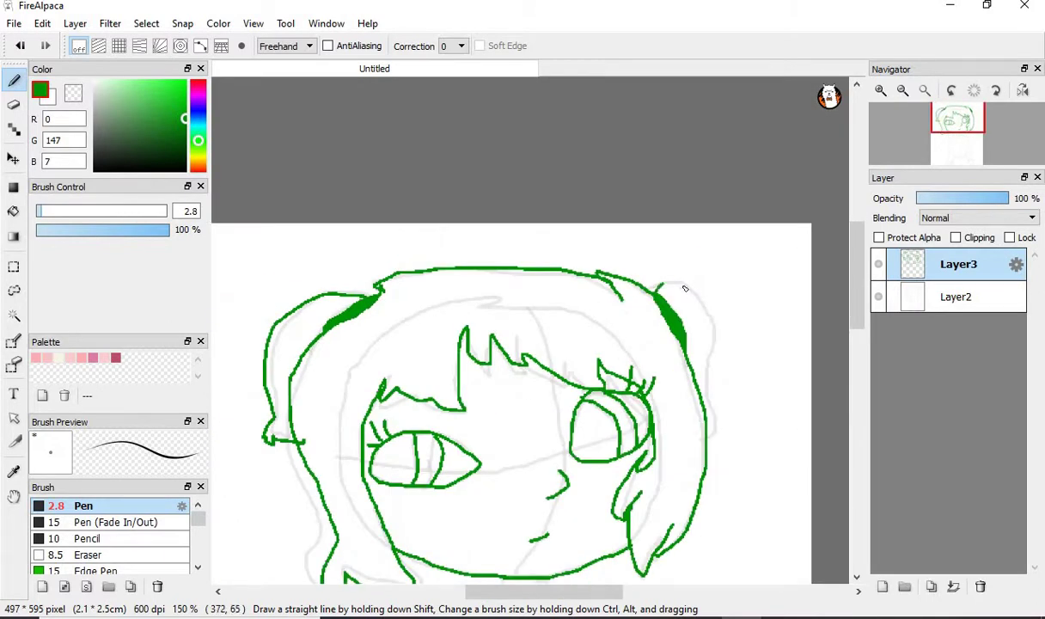
{"action": "left_click_drag", "start_coordinate": [655, 288], "coordinate": [712, 333]}
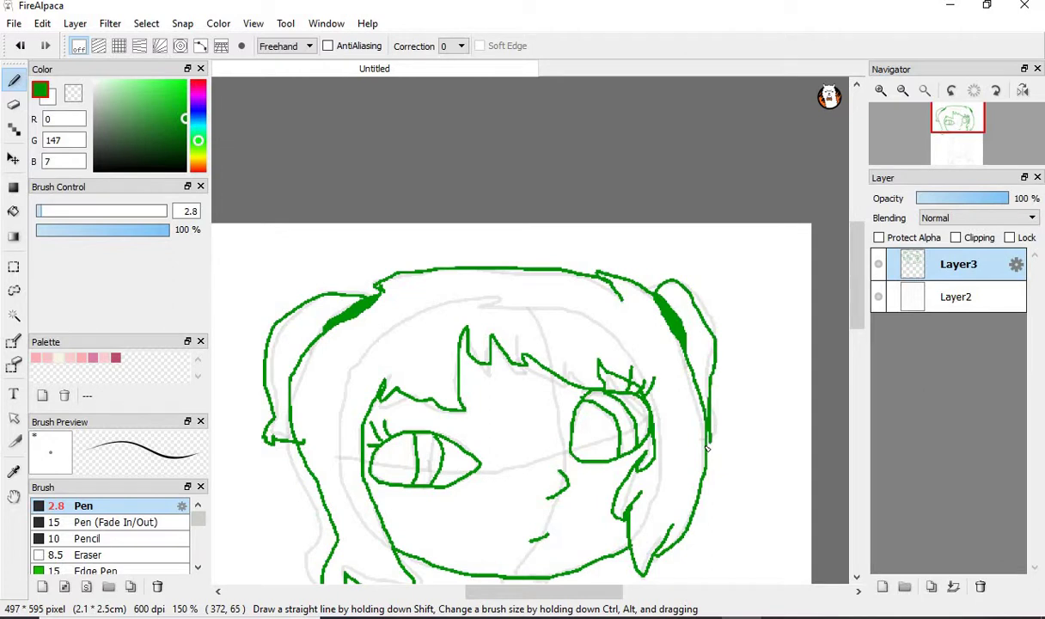
{"action": "key", "text": "ctrl+z"}
{"action": "scroll", "coordinate": [707, 448], "scroll_direction": "up", "scroll_amount": 2}
{"action": "mouse_move", "coordinate": [698, 468]}
{"action": "left_mouse_down"}
{"action": "mouse_move", "coordinate": [752, 395]}
{"action": "mouse_move", "coordinate": [710, 311]}
{"action": "mouse_move", "coordinate": [720, 249]}
{"action": "mouse_move", "coordinate": [712, 163]}
{"action": "mouse_move", "coordinate": [618, 150]}
{"action": "left_mouse_up"}
Step: Trace the left-hand side of the neck and the sloping shoulder in green below the chin
{"action": "scroll", "coordinate": [623, 187], "scroll_direction": "down", "scroll_amount": 5}
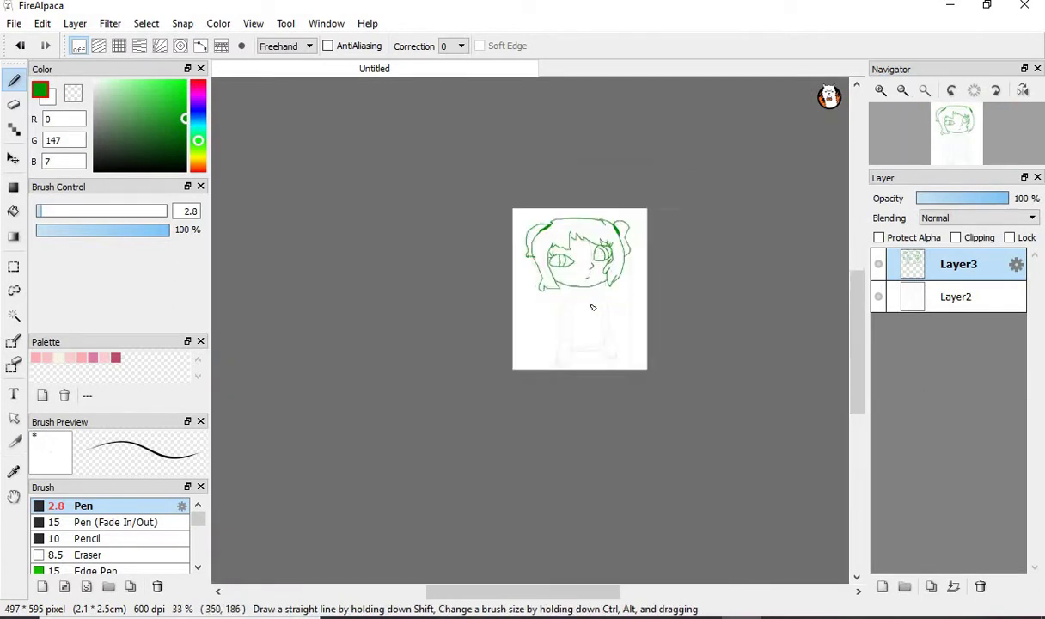
{"action": "scroll", "coordinate": [592, 306], "scroll_direction": "up", "scroll_amount": 2}
{"action": "scroll", "coordinate": [522, 366], "scroll_direction": "down", "scroll_amount": 2}
{"action": "scroll", "coordinate": [531, 371], "scroll_direction": "up", "scroll_amount": 5}
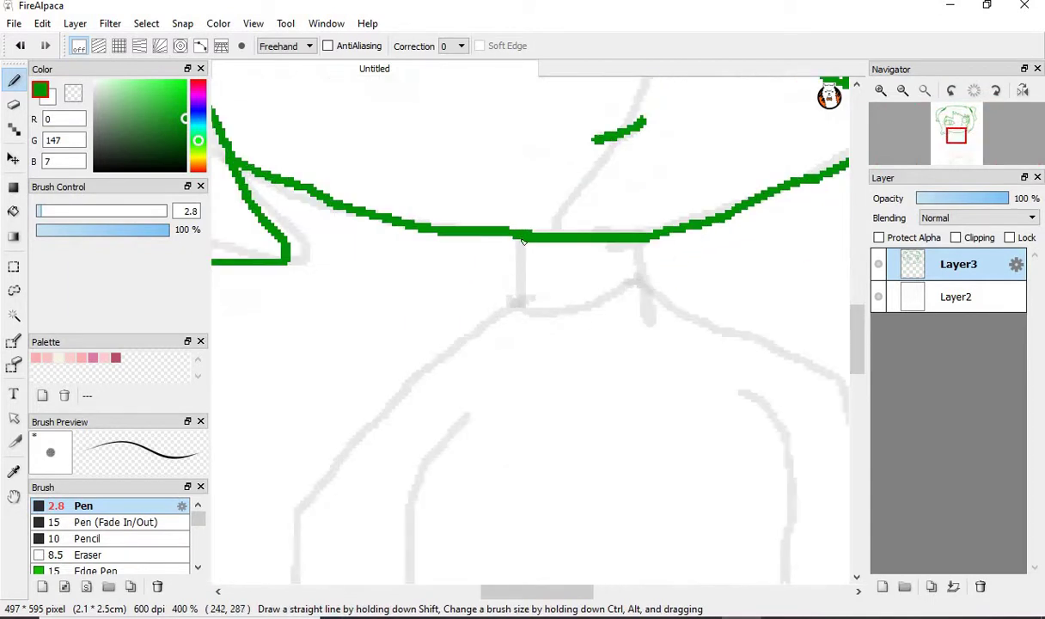
{"action": "left_click_drag", "start_coordinate": [518, 234], "coordinate": [518, 331]}
Step: Trace the left-hand arm's outer edge in green down to the wrist and continue around the fingers of the hand
{"action": "scroll", "coordinate": [501, 321], "scroll_direction": "down", "scroll_amount": 5}
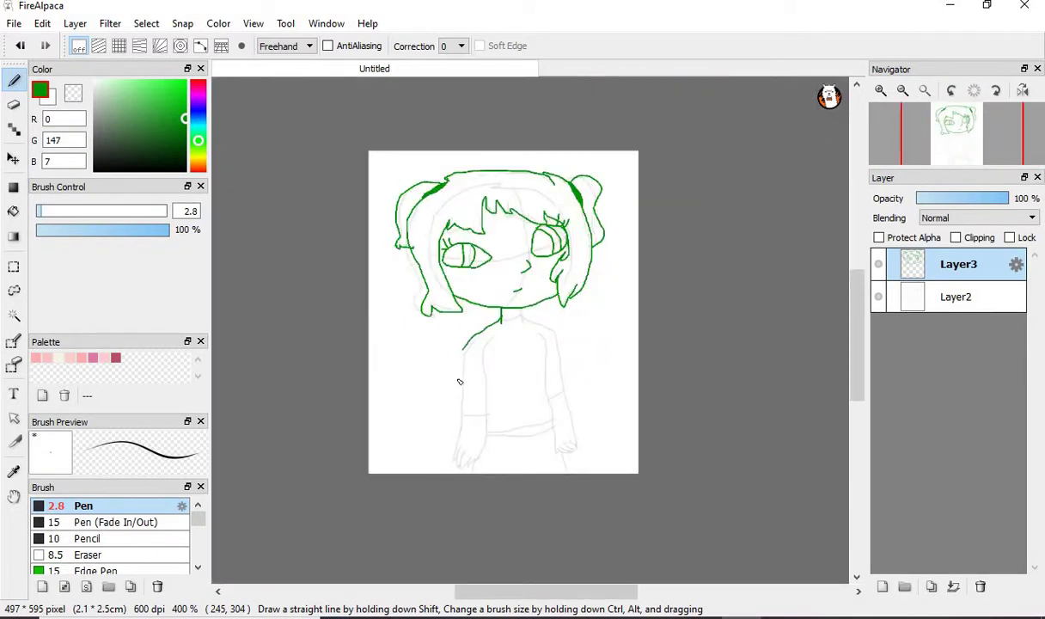
{"action": "scroll", "coordinate": [461, 444], "scroll_direction": "up", "scroll_amount": 6}
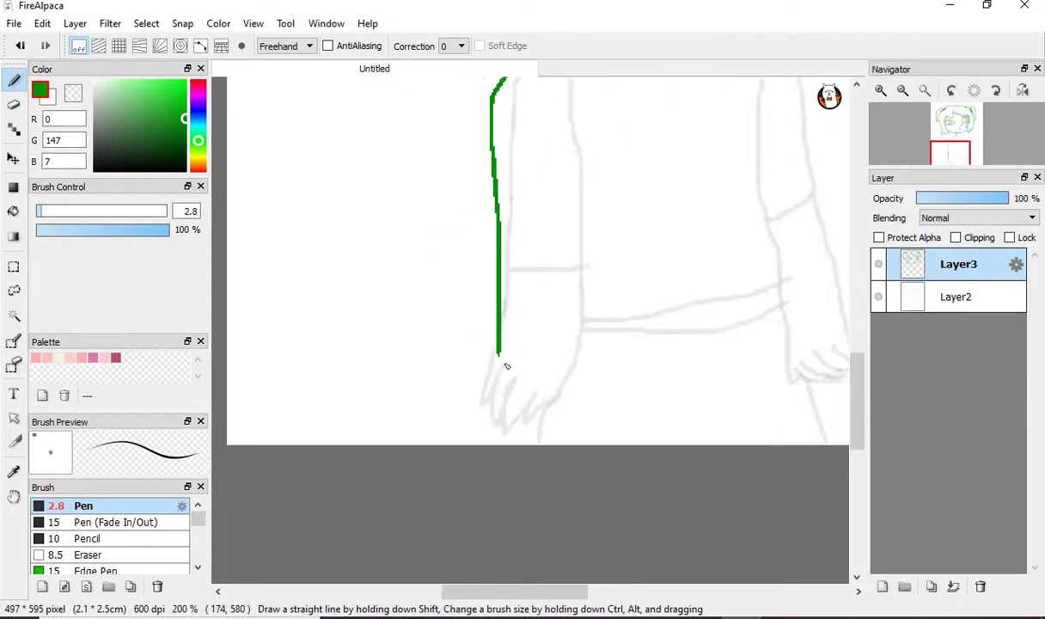
{"action": "mouse_move", "coordinate": [471, 292]}
{"action": "left_mouse_down"}
{"action": "mouse_move", "coordinate": [426, 424]}
{"action": "mouse_move", "coordinate": [430, 450]}
{"action": "mouse_move", "coordinate": [496, 337]}
{"action": "mouse_move", "coordinate": [462, 389]}
{"action": "mouse_move", "coordinate": [450, 488]}
{"action": "mouse_move", "coordinate": [472, 525]}
{"action": "mouse_move", "coordinate": [536, 380]}
{"action": "left_mouse_up"}
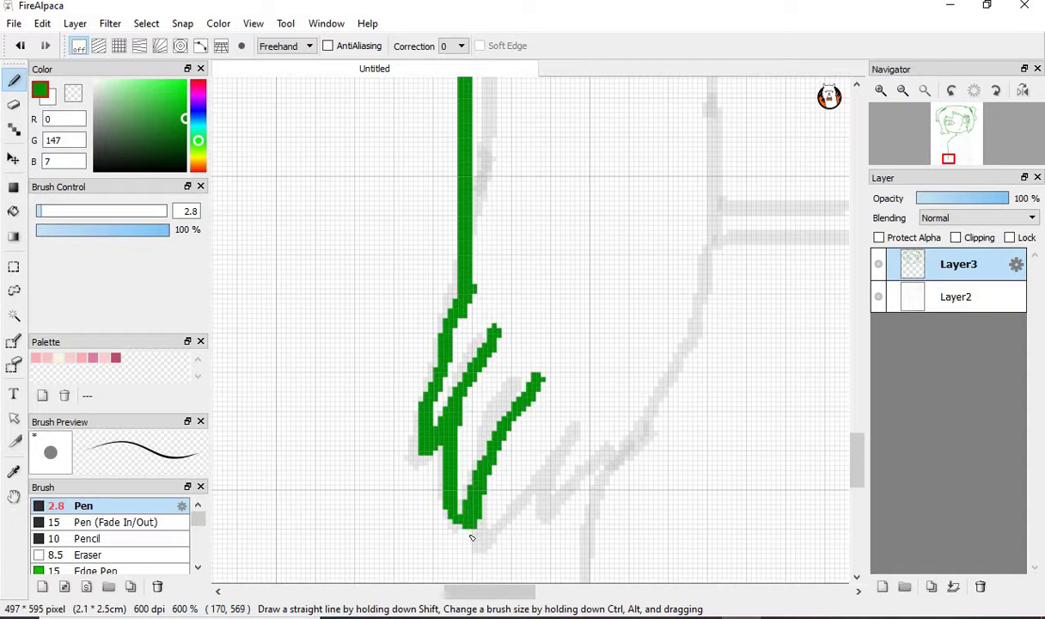
{"action": "mouse_move", "coordinate": [469, 526]}
{"action": "left_mouse_down"}
{"action": "mouse_move", "coordinate": [508, 548]}
{"action": "mouse_move", "coordinate": [566, 462]}
{"action": "mouse_move", "coordinate": [548, 513]}
{"action": "mouse_move", "coordinate": [640, 458]}
{"action": "mouse_move", "coordinate": [633, 481]}
{"action": "mouse_move", "coordinate": [711, 277]}
{"action": "left_mouse_up"}
Step: Trace the remaining fingers and the left-hand arm's inner edge up to the shoulder in green, and add the sleeve hem across the arm
{"action": "scroll", "coordinate": [676, 344], "scroll_direction": "down", "scroll_amount": 5}
{"action": "scroll", "coordinate": [676, 343], "scroll_direction": "up", "scroll_amount": 3}
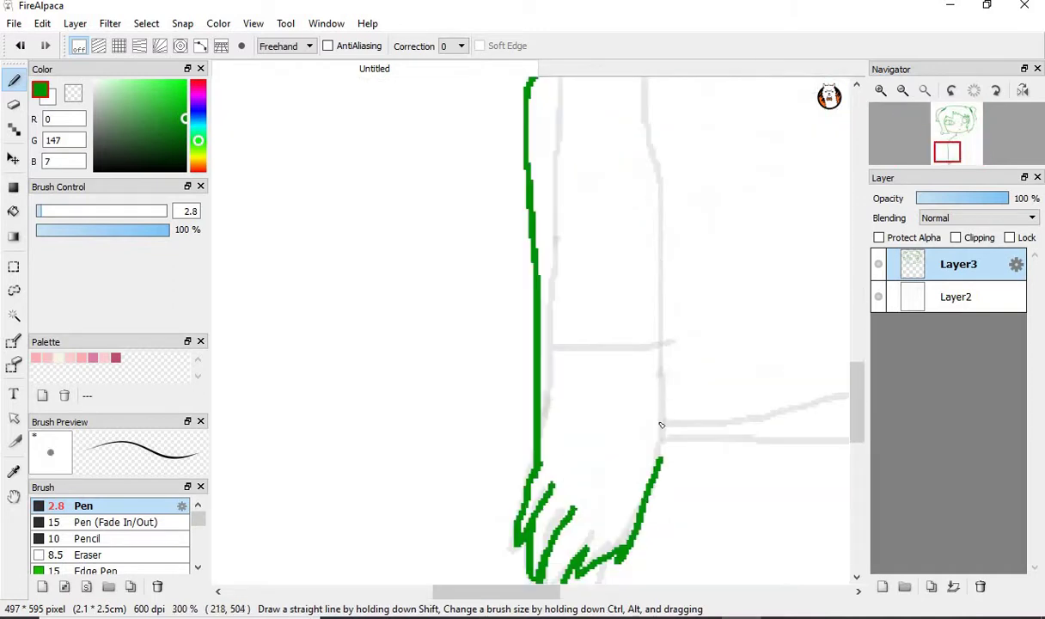
{"action": "scroll", "coordinate": [660, 424], "scroll_direction": "down", "scroll_amount": 4}
{"action": "scroll", "coordinate": [653, 385], "scroll_direction": "up", "scroll_amount": 4}
{"action": "scroll", "coordinate": [610, 502], "scroll_direction": "down", "scroll_amount": 2}
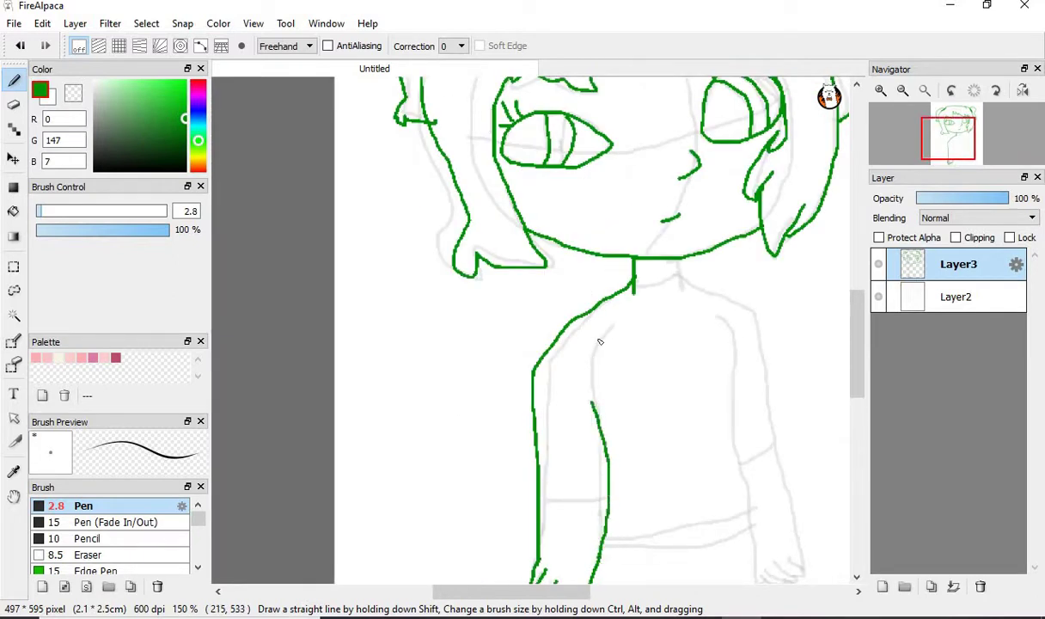
{"action": "scroll", "coordinate": [590, 427], "scroll_direction": "down", "scroll_amount": 3}
{"action": "scroll", "coordinate": [479, 348], "scroll_direction": "up", "scroll_amount": 4}
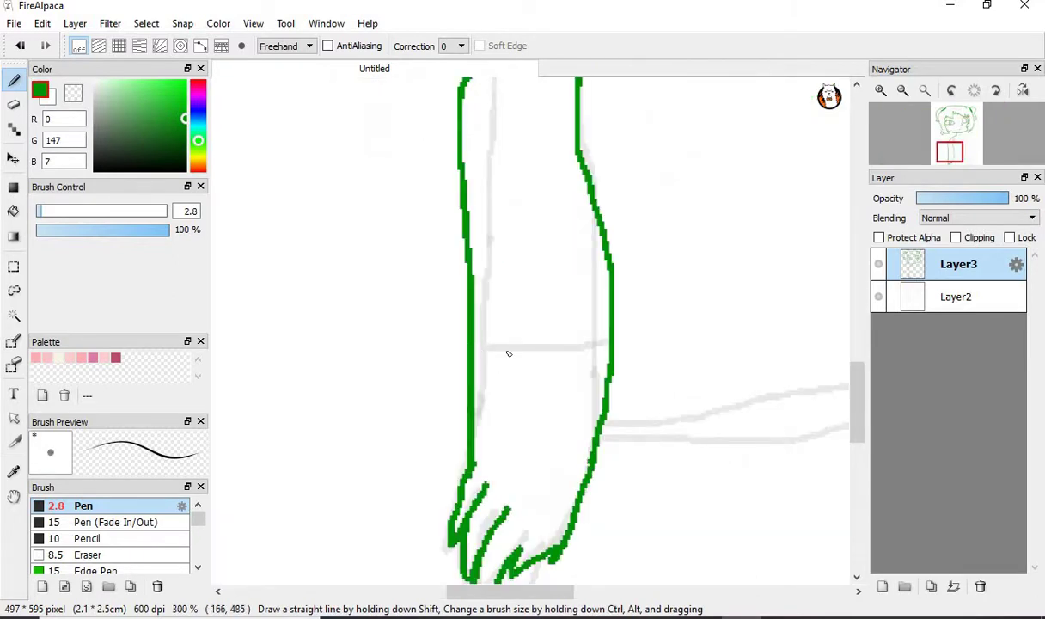
{"action": "left_click_drag", "start_coordinate": [465, 345], "coordinate": [575, 342]}
Step: Trace the shirt's bottom hem in green and continue up the right-hand side of the torso to the armpit
{"action": "scroll", "coordinate": [676, 366], "scroll_direction": "down", "scroll_amount": 2}
{"action": "scroll", "coordinate": [372, 391], "scroll_direction": "up", "scroll_amount": 3}
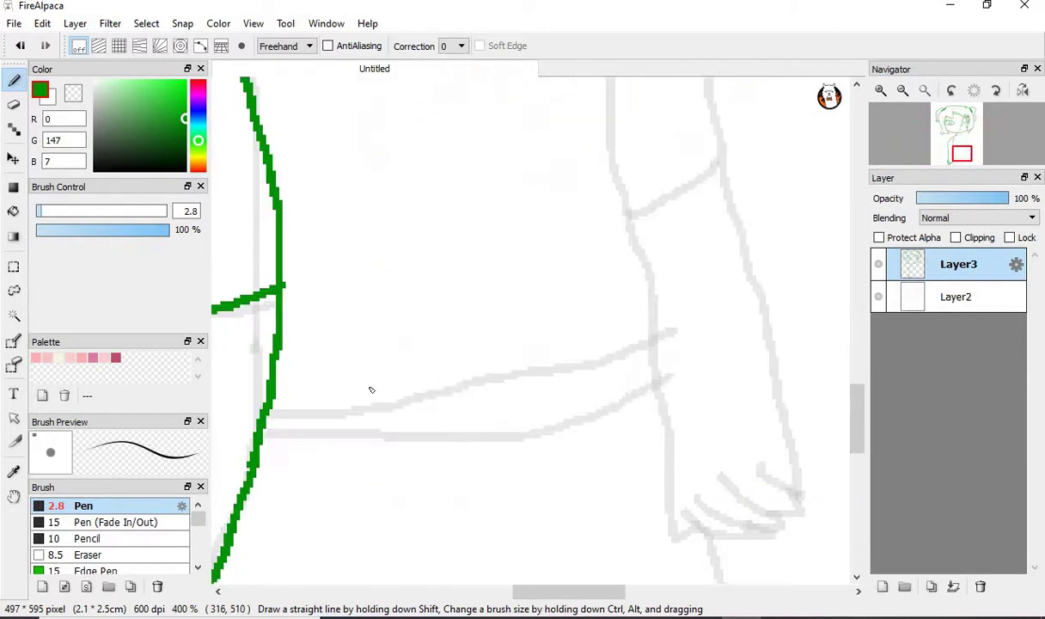
{"action": "mouse_move", "coordinate": [262, 414]}
{"action": "left_mouse_down"}
{"action": "mouse_move", "coordinate": [552, 394]}
{"action": "mouse_move", "coordinate": [646, 347]}
{"action": "mouse_move", "coordinate": [625, 202]}
{"action": "left_mouse_up"}
{"action": "scroll", "coordinate": [584, 350], "scroll_direction": "down", "scroll_amount": 2}
{"action": "scroll", "coordinate": [583, 282], "scroll_direction": "up", "scroll_amount": 2}
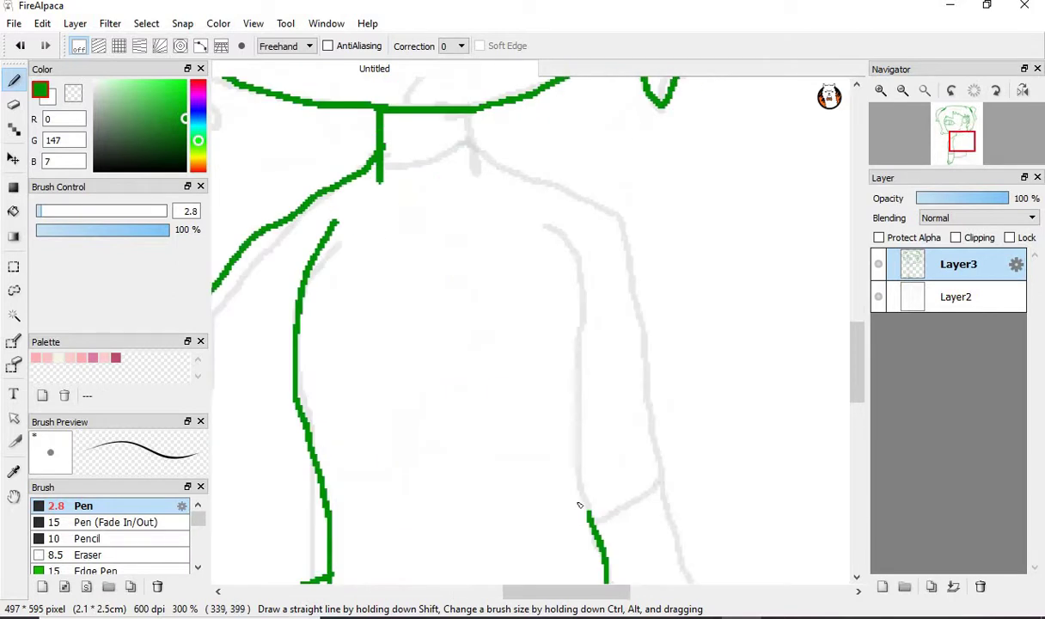
{"action": "mouse_move", "coordinate": [589, 515]}
{"action": "left_mouse_down"}
{"action": "mouse_move", "coordinate": [573, 251]}
{"action": "mouse_move", "coordinate": [546, 221]}
{"action": "left_mouse_up"}
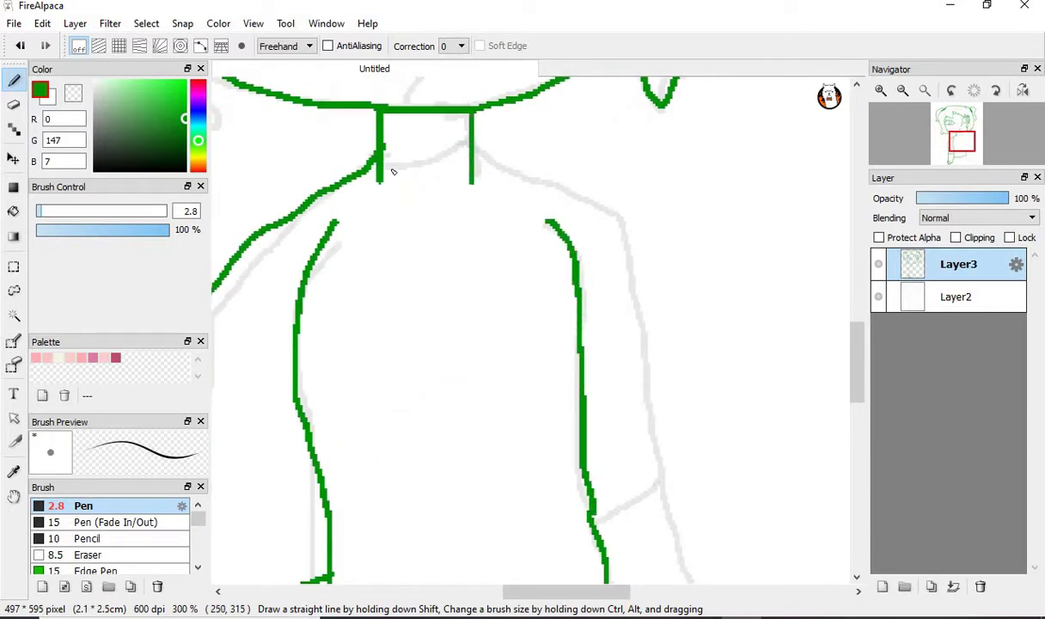
Step: Draw the collar line across the base of the neck in green and a small shadow under the chin
{"action": "left_click_drag", "start_coordinate": [384, 172], "coordinate": [464, 163]}
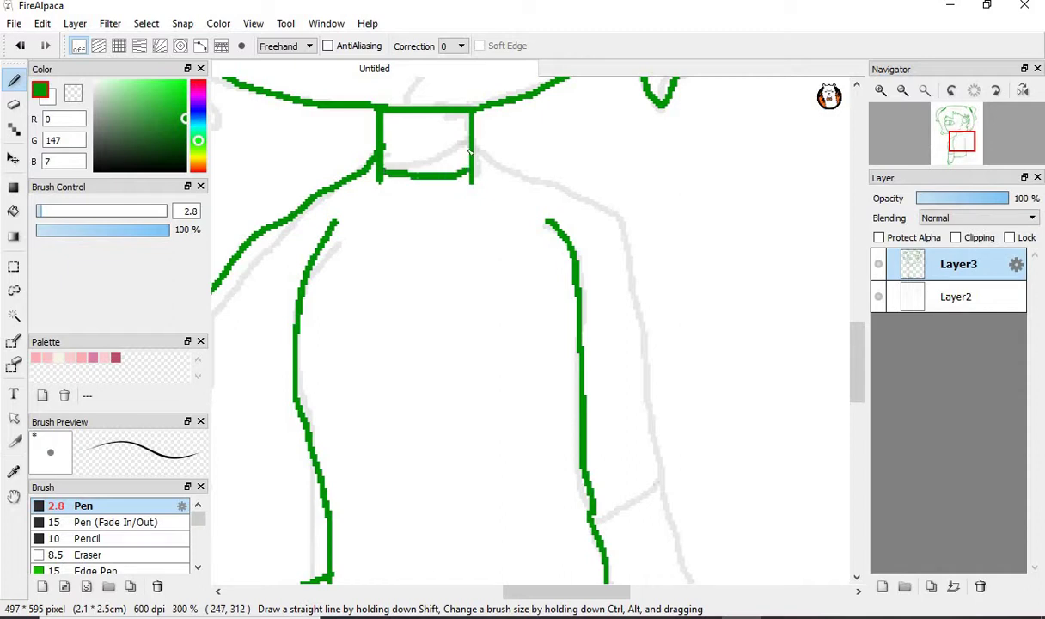
{"action": "scroll", "coordinate": [444, 118], "scroll_direction": "up", "scroll_amount": 4}
{"action": "mouse_move", "coordinate": [417, 104]}
{"action": "left_mouse_down"}
{"action": "mouse_move", "coordinate": [467, 110]}
{"action": "mouse_move", "coordinate": [450, 90]}
{"action": "mouse_move", "coordinate": [415, 87]}
{"action": "left_mouse_up"}
Step: Trace the right-hand shoulder and the sleeve's outer edge in green from the neck down to the sleeve hem
{"action": "scroll", "coordinate": [421, 275], "scroll_direction": "down", "scroll_amount": 2}
{"action": "scroll", "coordinate": [470, 266], "scroll_direction": "down", "scroll_amount": 5}
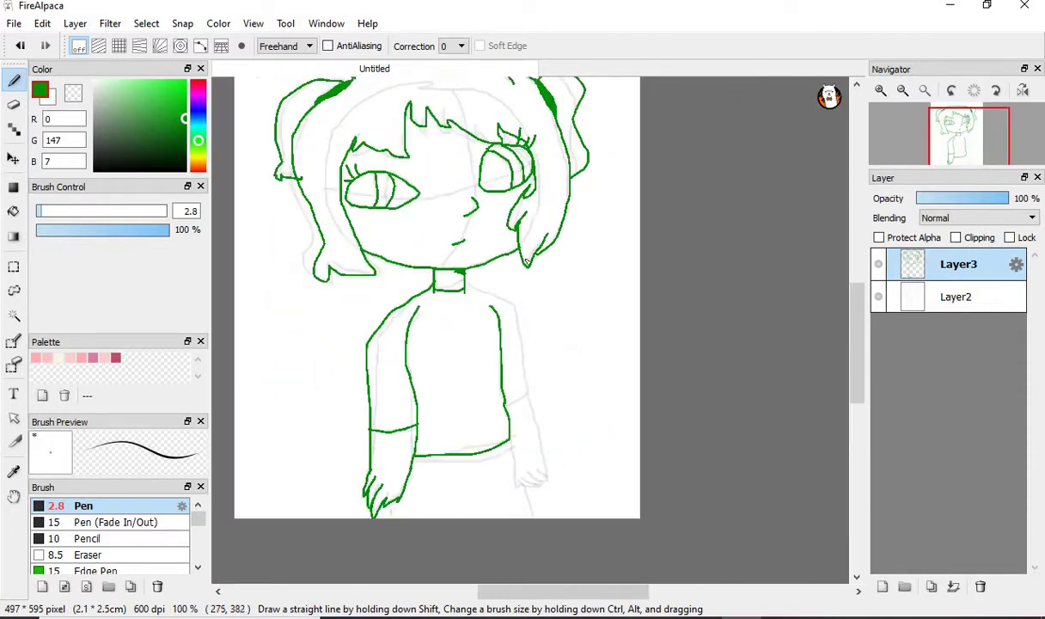
{"action": "scroll", "coordinate": [478, 308], "scroll_direction": "up", "scroll_amount": 3}
{"action": "scroll", "coordinate": [479, 308], "scroll_direction": "up", "scroll_amount": 1}
{"action": "scroll", "coordinate": [498, 230], "scroll_direction": "down", "scroll_amount": 2}
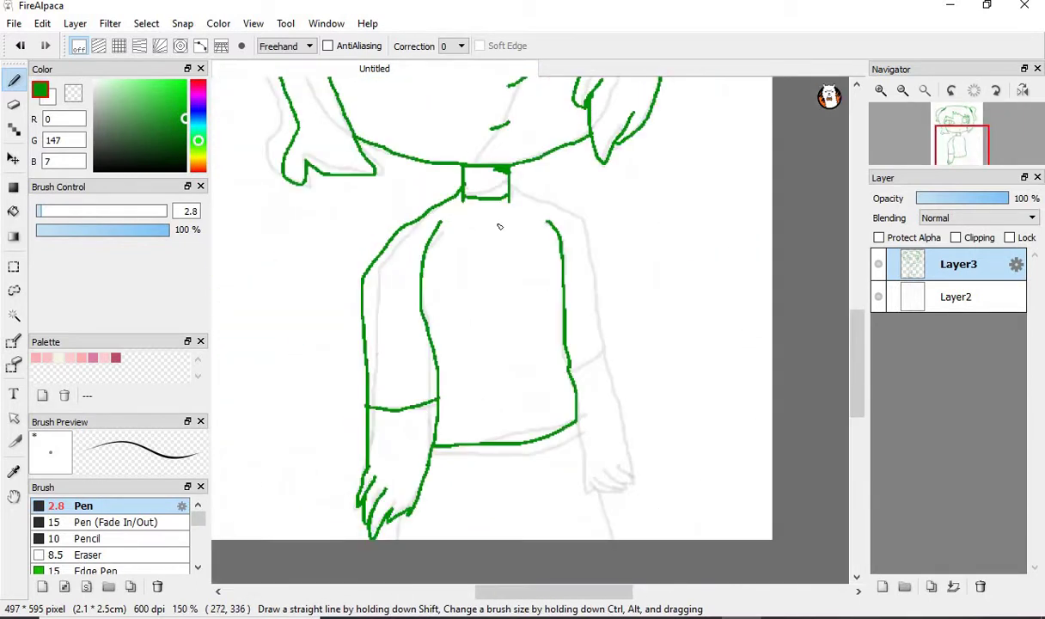
{"action": "scroll", "coordinate": [514, 166], "scroll_direction": "up", "scroll_amount": 1}
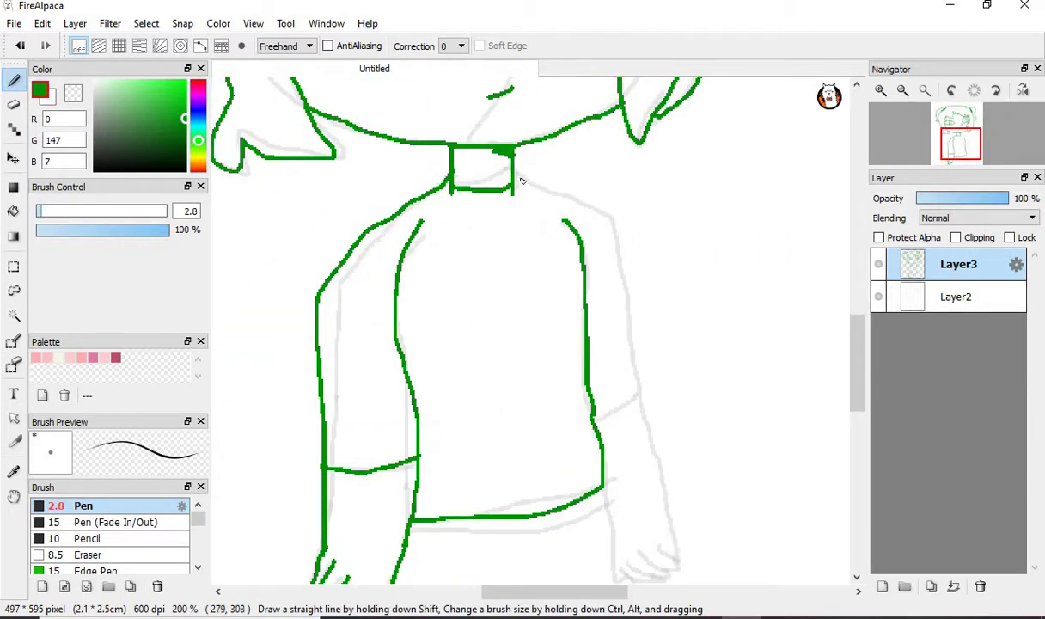
{"action": "mouse_move", "coordinate": [522, 180]}
{"action": "left_mouse_down"}
{"action": "mouse_move", "coordinate": [602, 226]}
{"action": "mouse_move", "coordinate": [625, 252]}
{"action": "mouse_move", "coordinate": [649, 392]}
{"action": "left_mouse_up"}
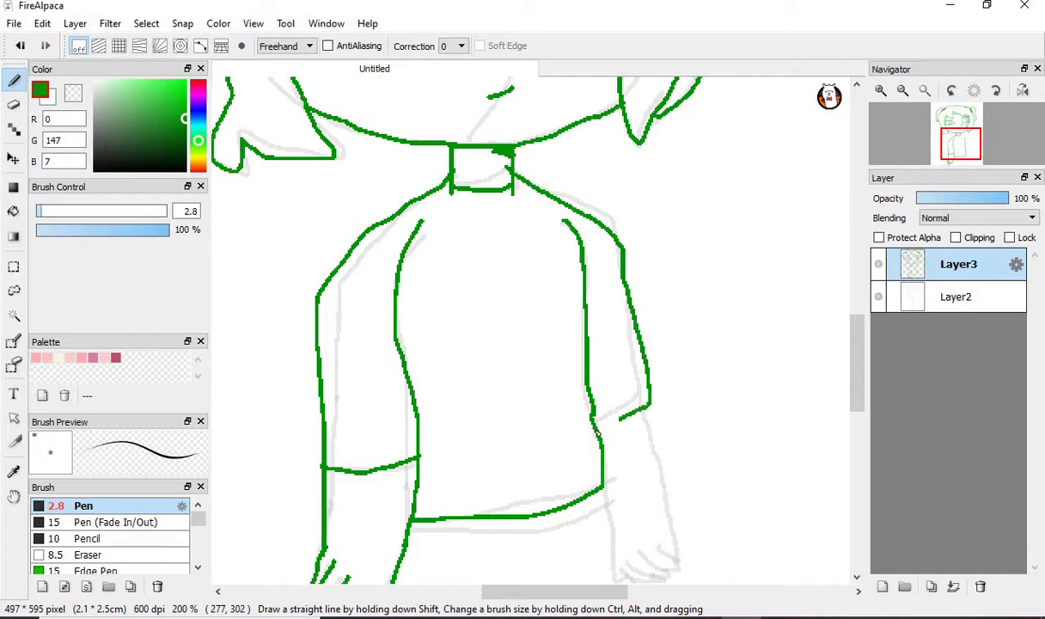
Step: Trace the right-hand forearm in green below the sleeve, around the fingers and back up the inner edge to the shirt
{"action": "scroll", "coordinate": [662, 324], "scroll_direction": "down", "scroll_amount": 1}
{"action": "scroll", "coordinate": [626, 188], "scroll_direction": "up", "scroll_amount": 2}
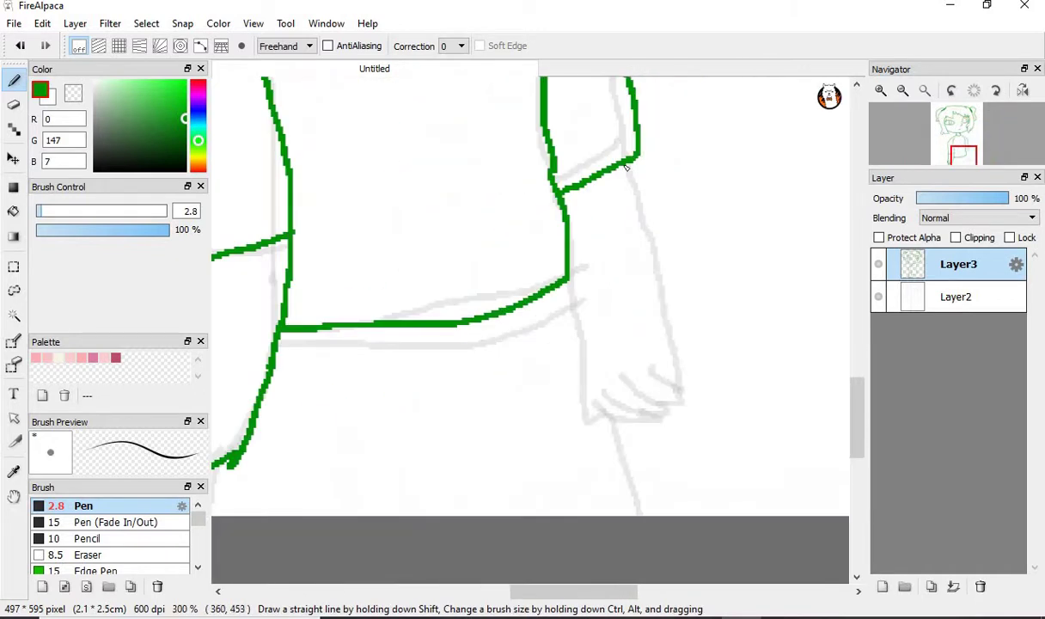
{"action": "mouse_move", "coordinate": [626, 166]}
{"action": "left_mouse_down"}
{"action": "mouse_move", "coordinate": [643, 297]}
{"action": "mouse_move", "coordinate": [684, 403]}
{"action": "mouse_move", "coordinate": [619, 362]}
{"action": "left_mouse_up"}
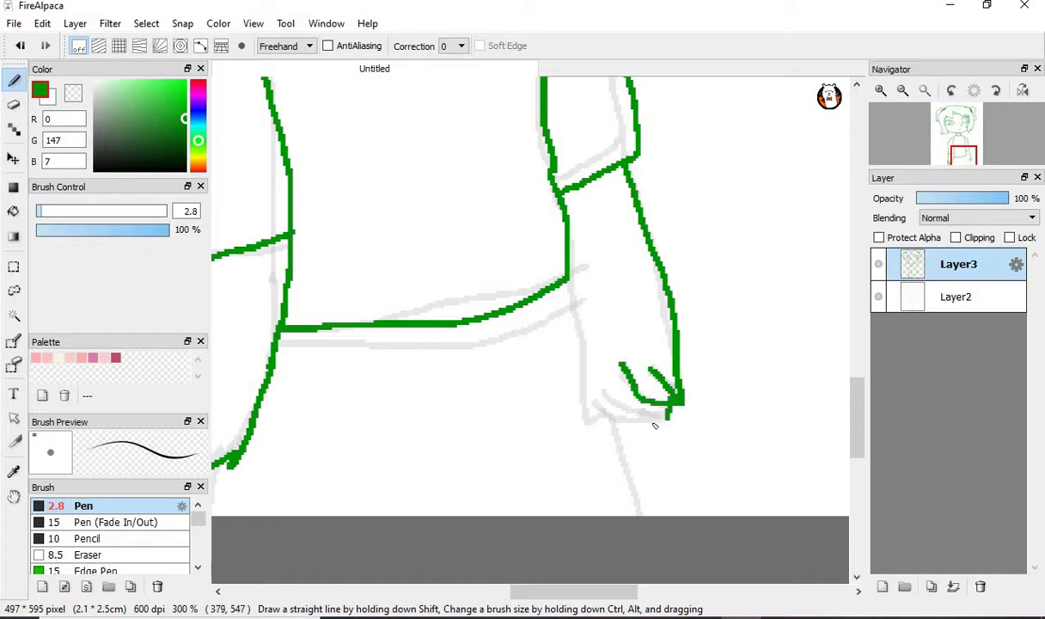
{"action": "left_click_drag", "start_coordinate": [668, 421], "coordinate": [609, 413]}
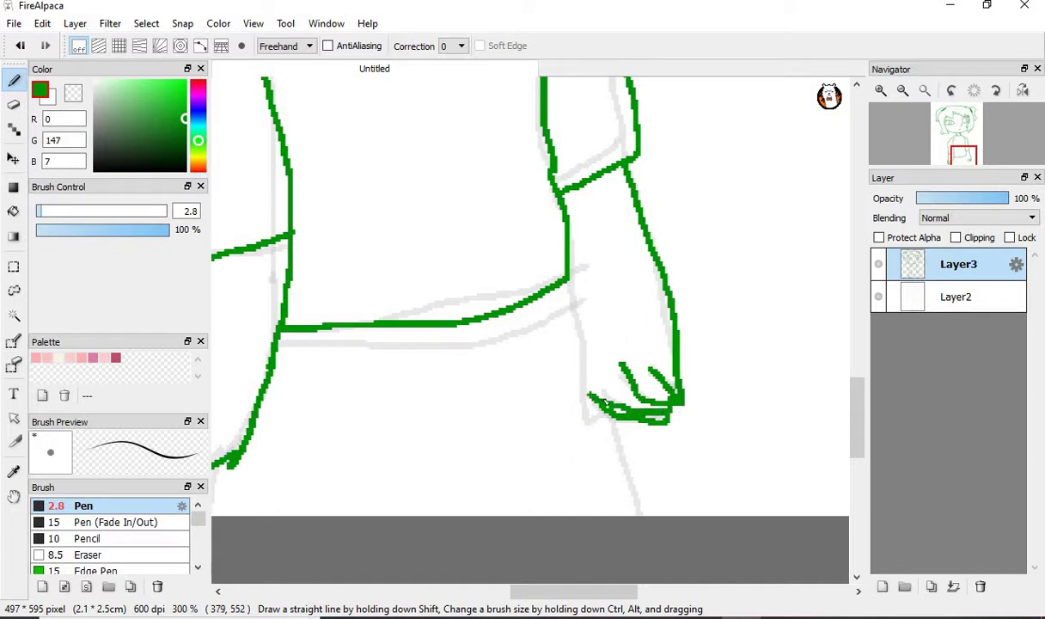
{"action": "left_click_drag", "start_coordinate": [585, 411], "coordinate": [567, 273]}
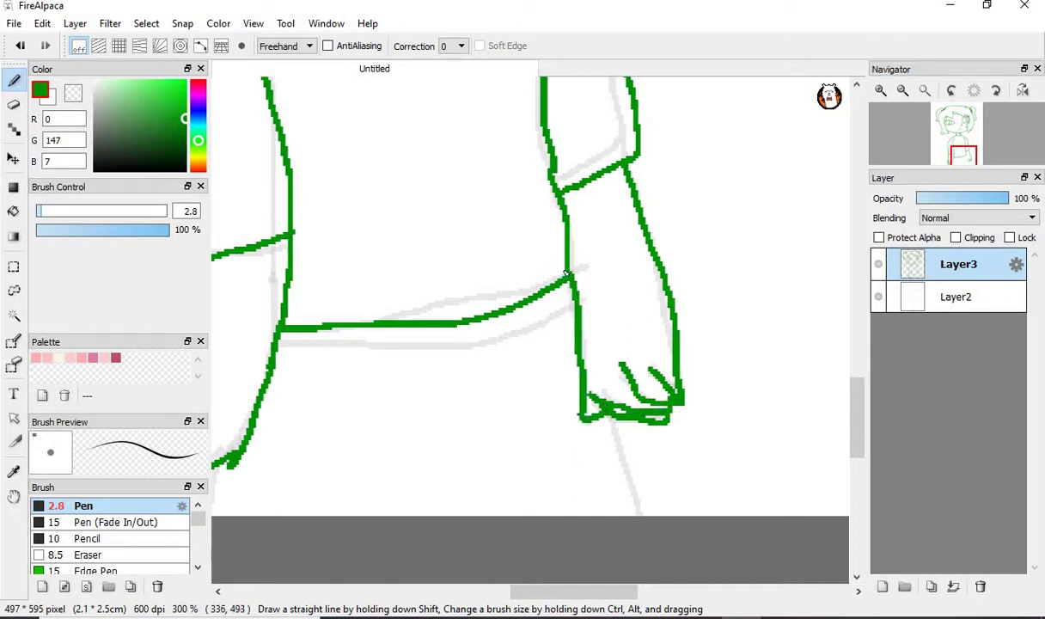
Step: Trace the lower line of the shirt's hem band and the short hip lines below both hands down to the canvas edge
{"action": "scroll", "coordinate": [457, 316], "scroll_direction": "up", "scroll_amount": 1}
{"action": "mouse_move", "coordinate": [221, 351]}
{"action": "left_mouse_down"}
{"action": "mouse_move", "coordinate": [523, 349]}
{"action": "mouse_move", "coordinate": [614, 319]}
{"action": "mouse_move", "coordinate": [370, 370]}
{"action": "mouse_move", "coordinate": [218, 352]}
{"action": "left_mouse_up"}
{"action": "key", "text": "ctrl+z"}
{"action": "scroll", "coordinate": [497, 331], "scroll_direction": "down", "scroll_amount": 3}
{"action": "scroll", "coordinate": [394, 400], "scroll_direction": "up", "scroll_amount": 2}
{"action": "left_click_drag", "start_coordinate": [334, 389], "coordinate": [322, 435]}
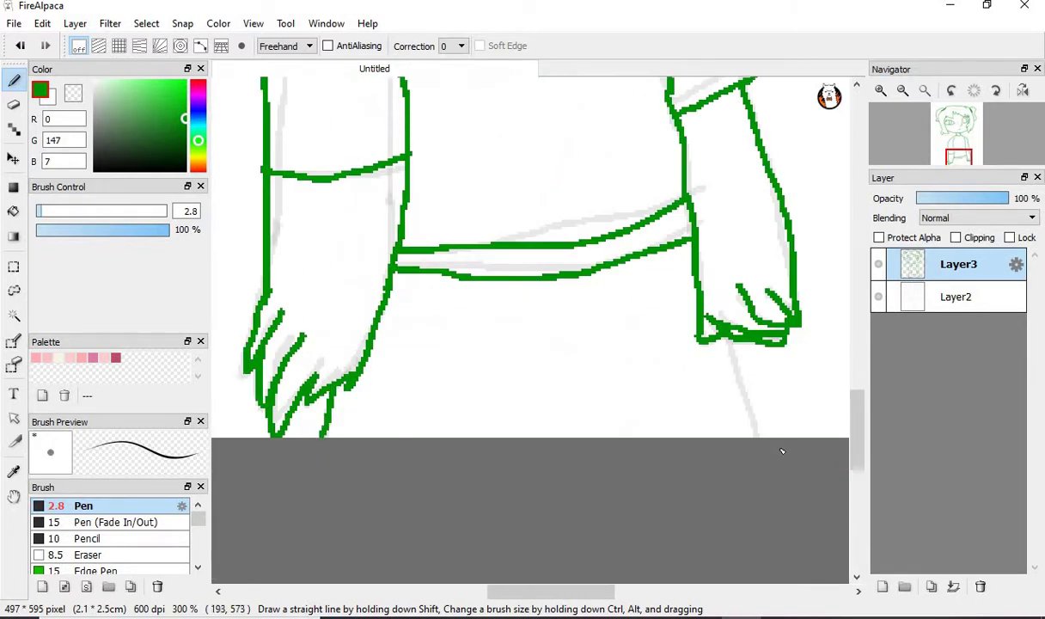
{"action": "left_click_drag", "start_coordinate": [758, 436], "coordinate": [716, 336]}
Step: Hide the draft on Layer2 so only the green line art on Layer3 shows
{"action": "scroll", "coordinate": [646, 403], "scroll_direction": "down", "scroll_amount": 2}
{"action": "scroll", "coordinate": [625, 368], "scroll_direction": "down", "scroll_amount": 3}
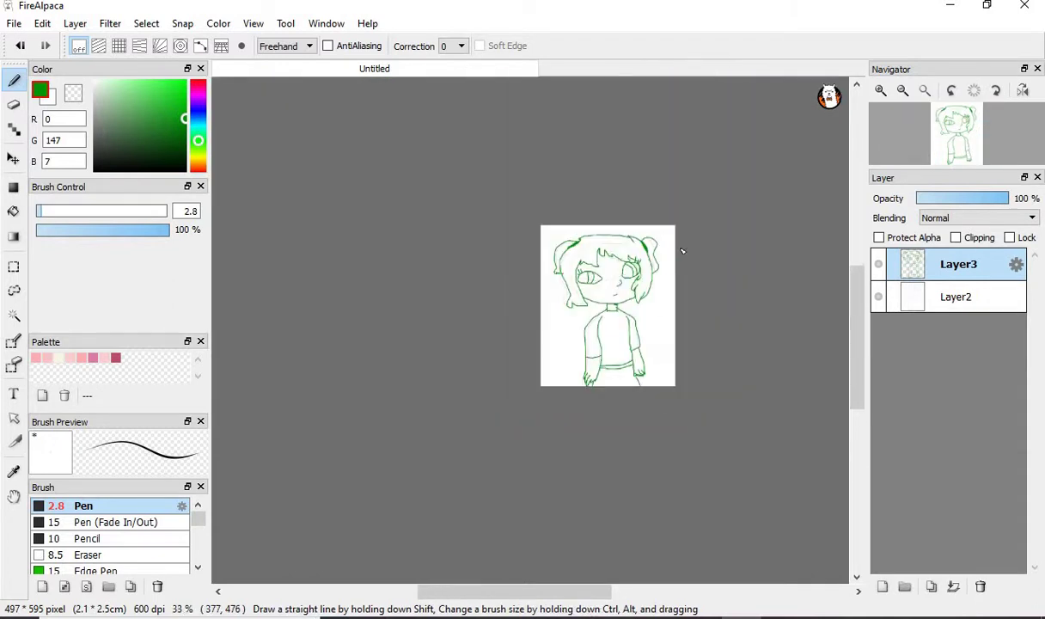
{"action": "scroll", "coordinate": [675, 261], "scroll_direction": "up", "scroll_amount": 3}
{"action": "left_click", "coordinate": [878, 297]}
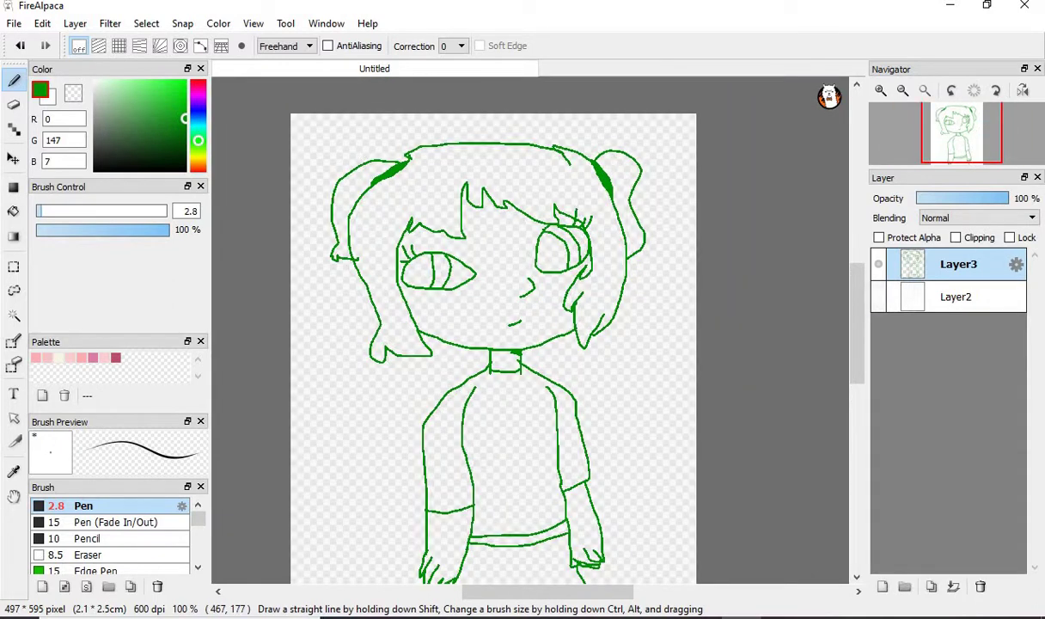
Step: Set the colour to bright green (RGB 0, 255, 13) and bucket-fill the background around the girl
{"action": "left_click_drag", "start_coordinate": [153, 144], "coordinate": [185, 80]}
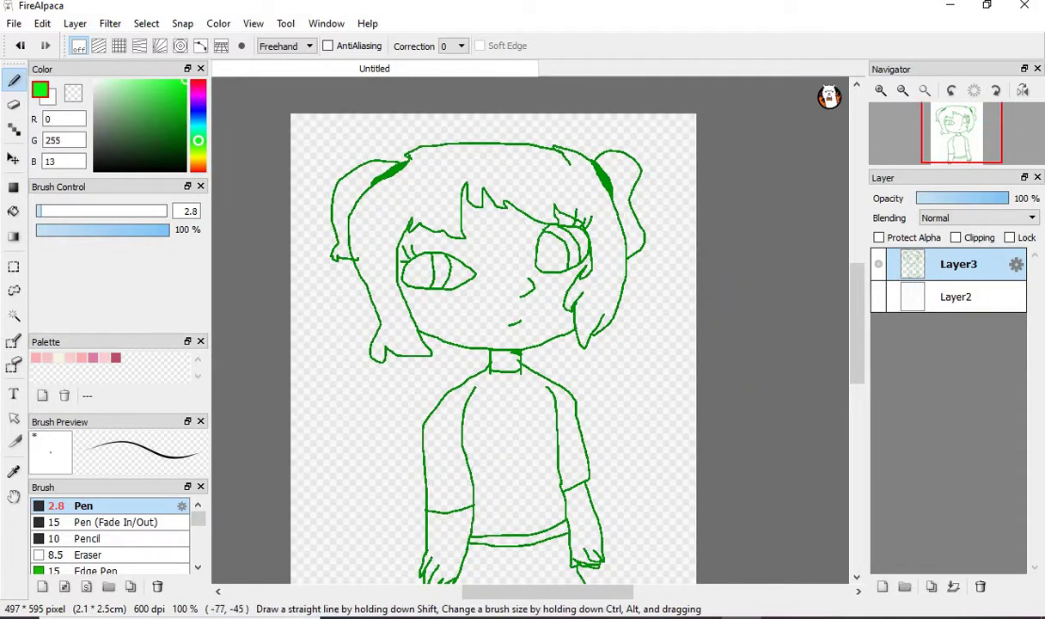
{"action": "left_click", "coordinate": [14, 211]}
{"action": "left_click", "coordinate": [621, 340]}
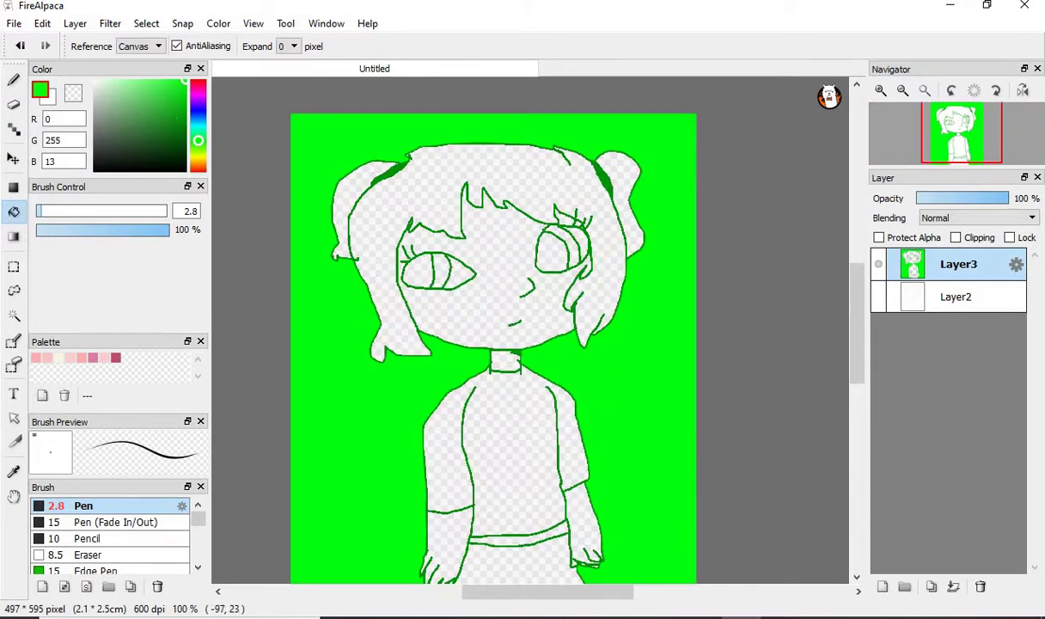
Step: Set the background colour to green (RGB 0, 195, 9) and the foreground colour to blue (RGB 76, 165, 199)
{"action": "left_click_drag", "start_coordinate": [173, 109], "coordinate": [186, 102]}
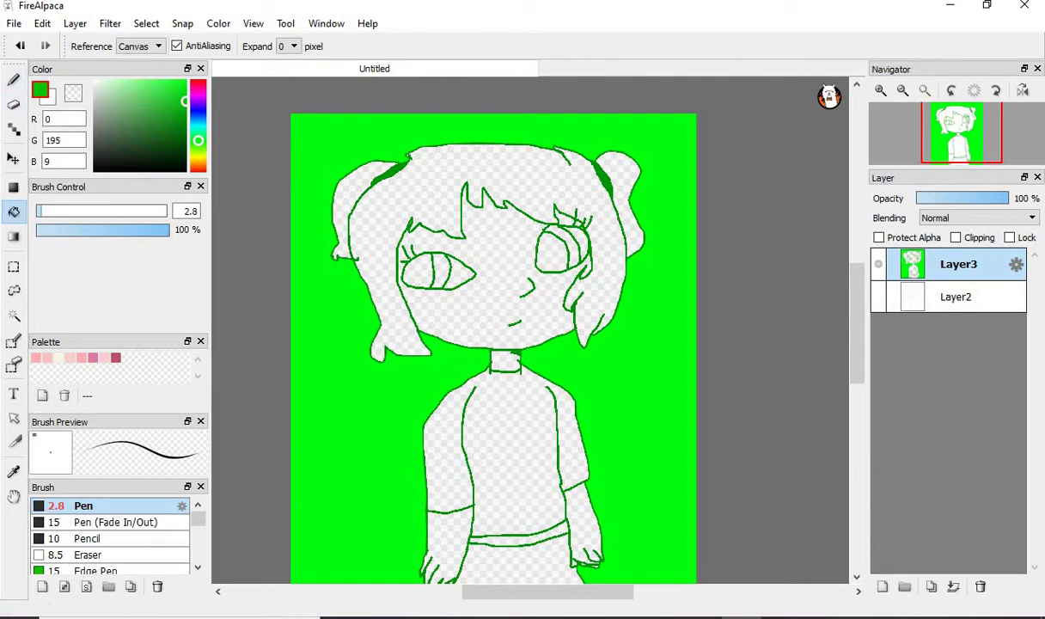
{"action": "key", "text": "x"}
{"action": "mouse_move", "coordinate": [194, 129]}
{"action": "left_mouse_down"}
{"action": "mouse_move", "coordinate": [197, 112]}
{"action": "mouse_move", "coordinate": [208, 124]}
{"action": "left_mouse_up"}
{"action": "left_click_drag", "start_coordinate": [127, 104], "coordinate": [148, 99]}
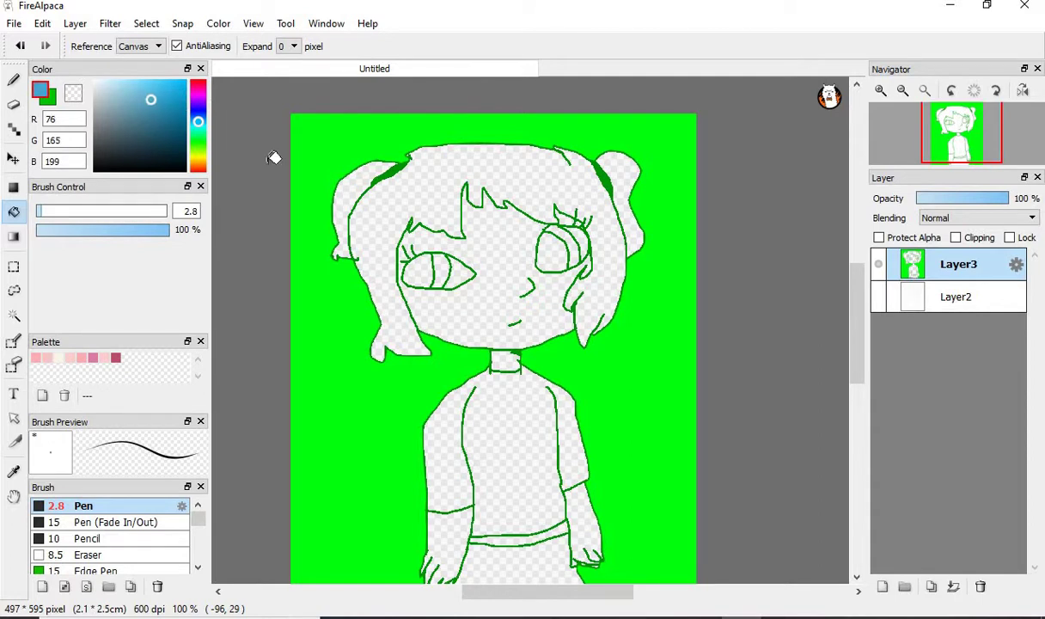
Step: Bucket-fill the main hair and both pigtails with the blue foreground colour
{"action": "scroll", "coordinate": [379, 196], "scroll_direction": "up", "scroll_amount": 1}
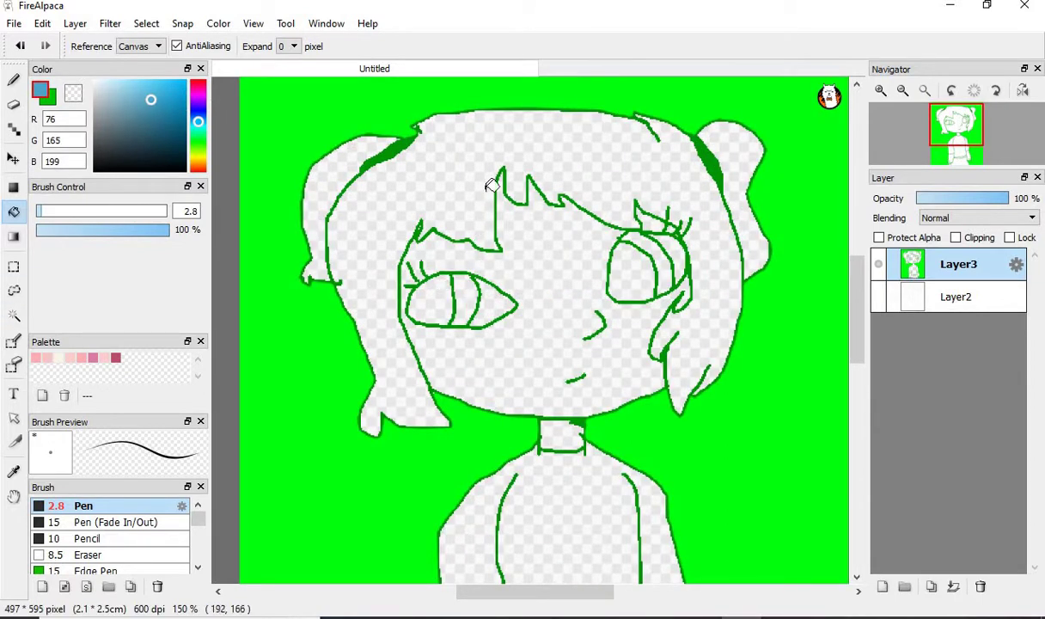
{"action": "left_click", "coordinate": [474, 245]}
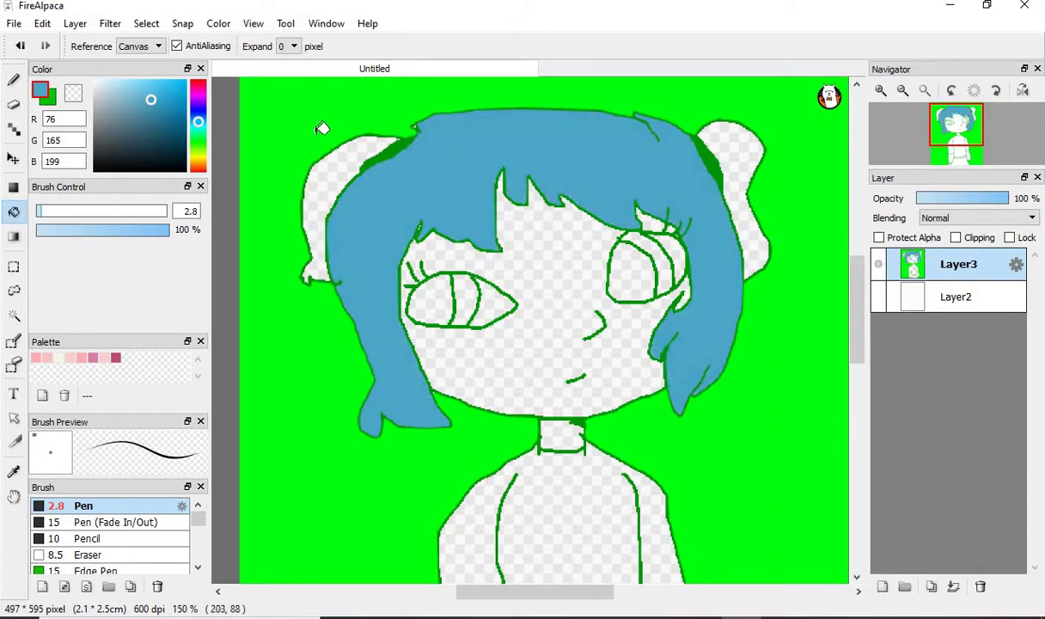
{"action": "left_click", "coordinate": [323, 193]}
{"action": "left_click", "coordinate": [743, 209]}
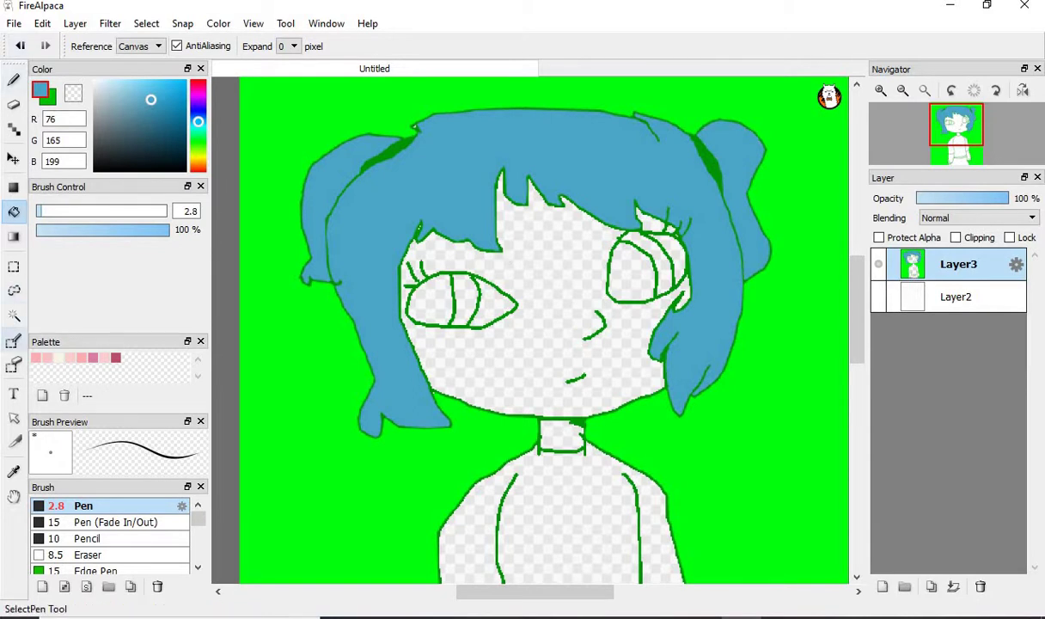
Step: Select the main hair with the Magic Wand, apply a vertical blue-to-green linear gradient toward the tips, and deselect
{"action": "left_click", "coordinate": [13, 315]}
{"action": "left_click", "coordinate": [433, 206]}
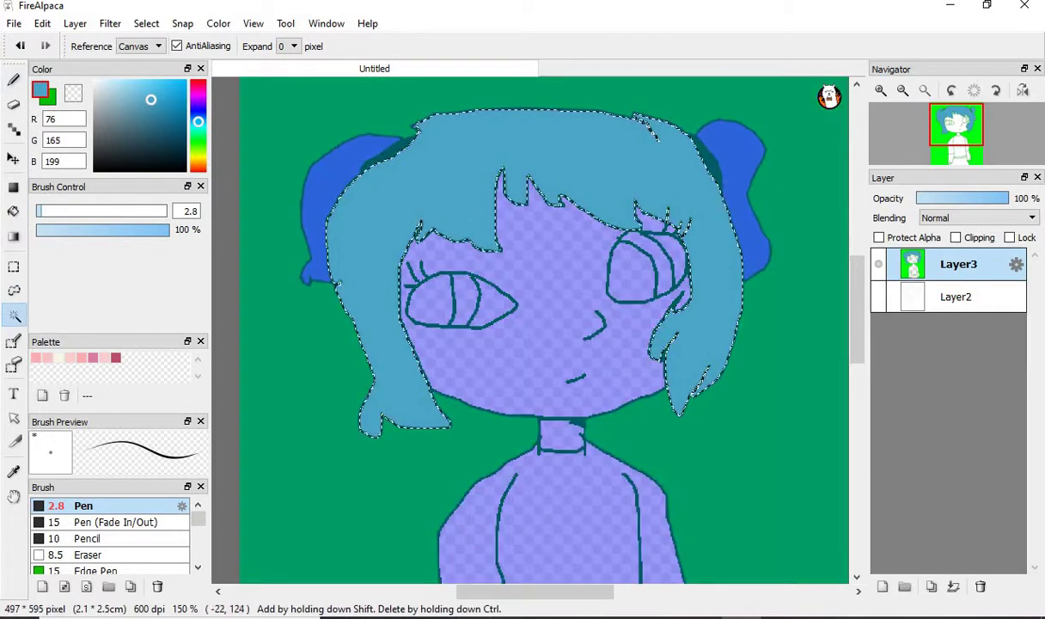
{"action": "left_click", "coordinate": [14, 236]}
{"action": "left_click_drag", "start_coordinate": [397, 239], "coordinate": [354, 337]}
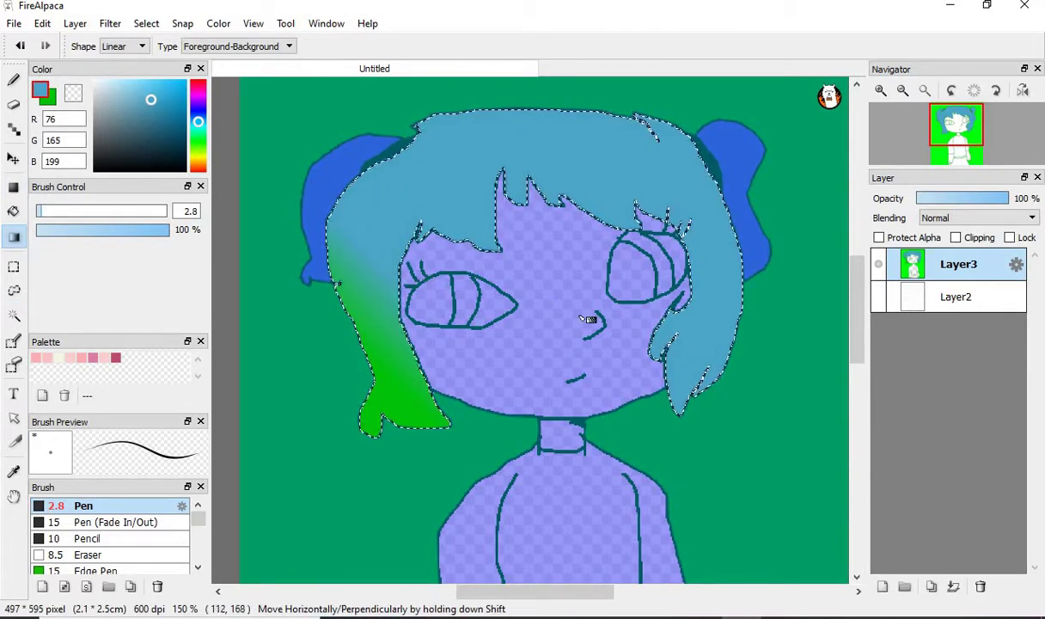
{"action": "left_click_drag", "start_coordinate": [721, 222], "coordinate": [722, 306]}
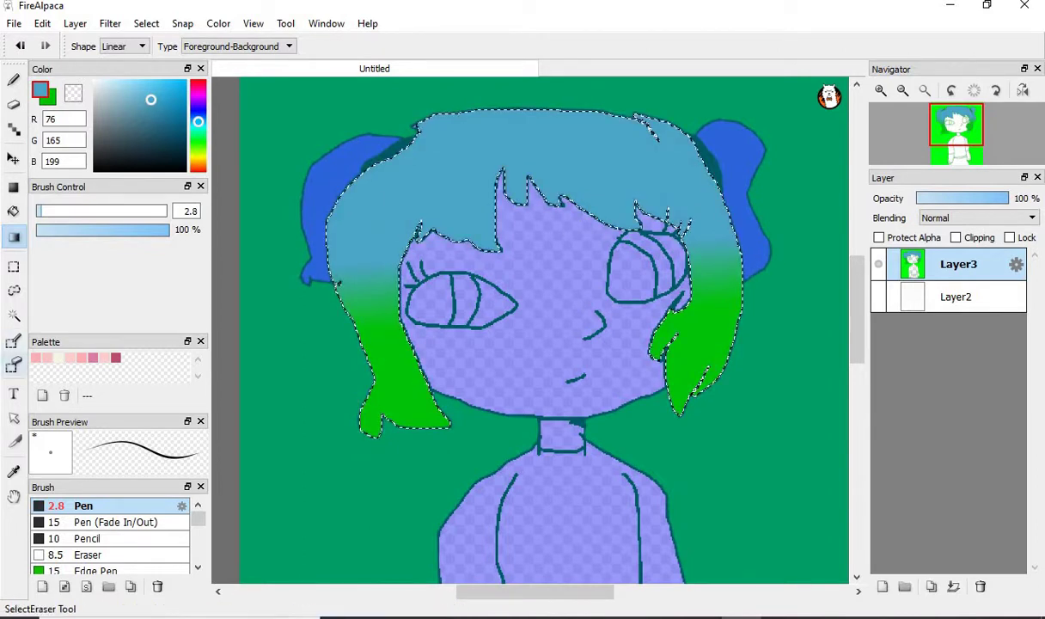
{"action": "left_click", "coordinate": [14, 315]}
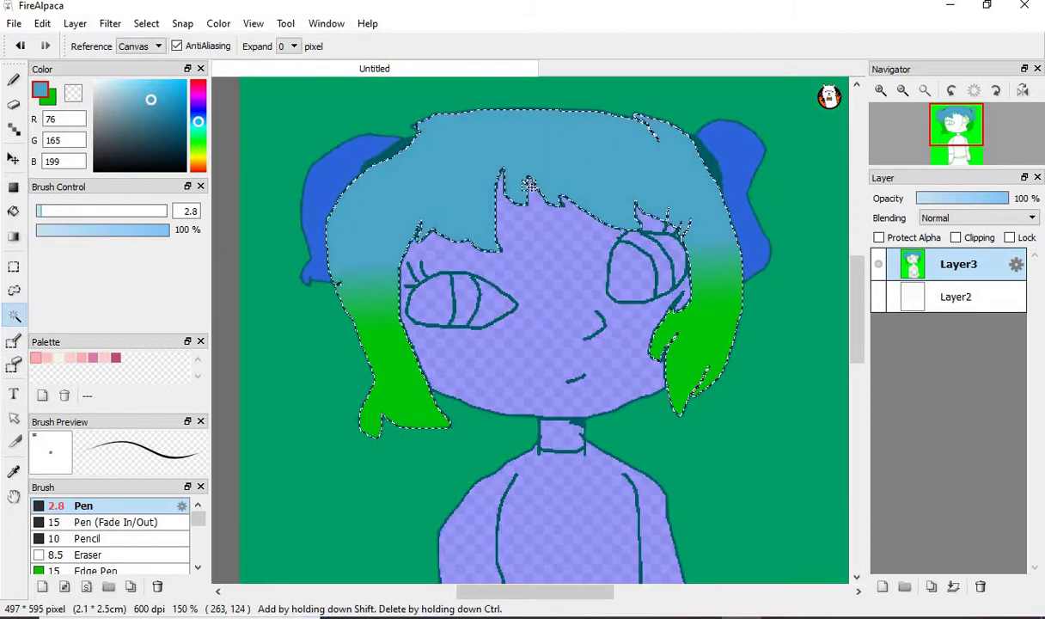
{"action": "left_click_drag", "start_coordinate": [503, 176], "coordinate": [352, 256]}
{"action": "scroll", "coordinate": [360, 258], "scroll_direction": "down", "scroll_amount": 6}
{"action": "key", "text": "ctrl+d"}
Step: Select the left-hand pigtail and apply a linear gradient from blue at the hair tie to green at the tip
{"action": "scroll", "coordinate": [356, 231], "scroll_direction": "up", "scroll_amount": 6}
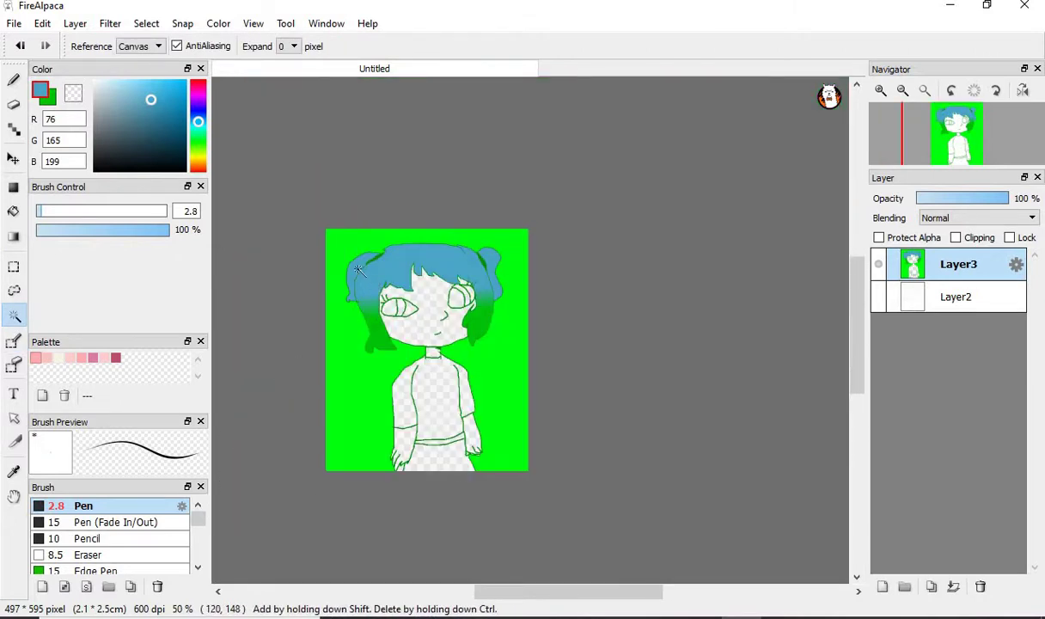
{"action": "left_click", "coordinate": [330, 211]}
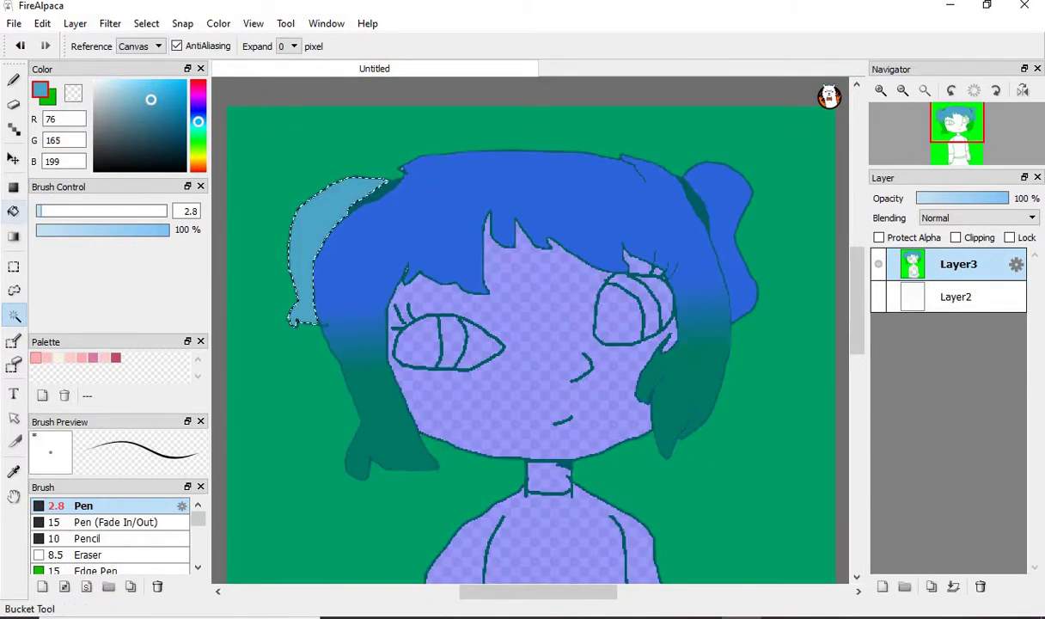
{"action": "left_click", "coordinate": [13, 236]}
{"action": "left_click_drag", "start_coordinate": [308, 227], "coordinate": [313, 305]}
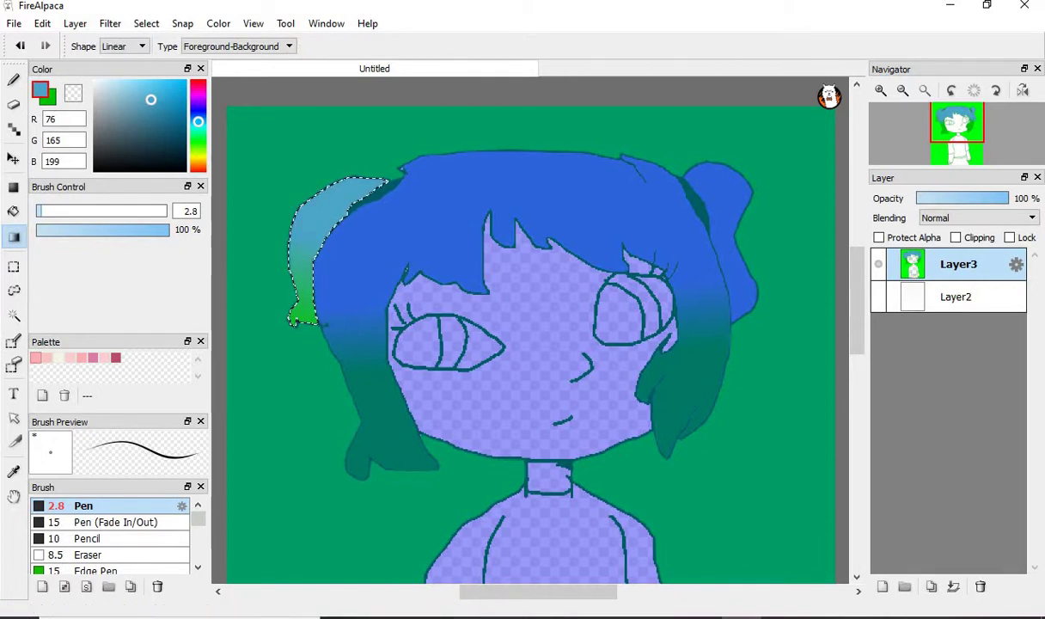
Step: Select the right-hand pigtail and apply a linear gradient from blue in its upper part to green at the tip
{"action": "left_click", "coordinate": [13, 315]}
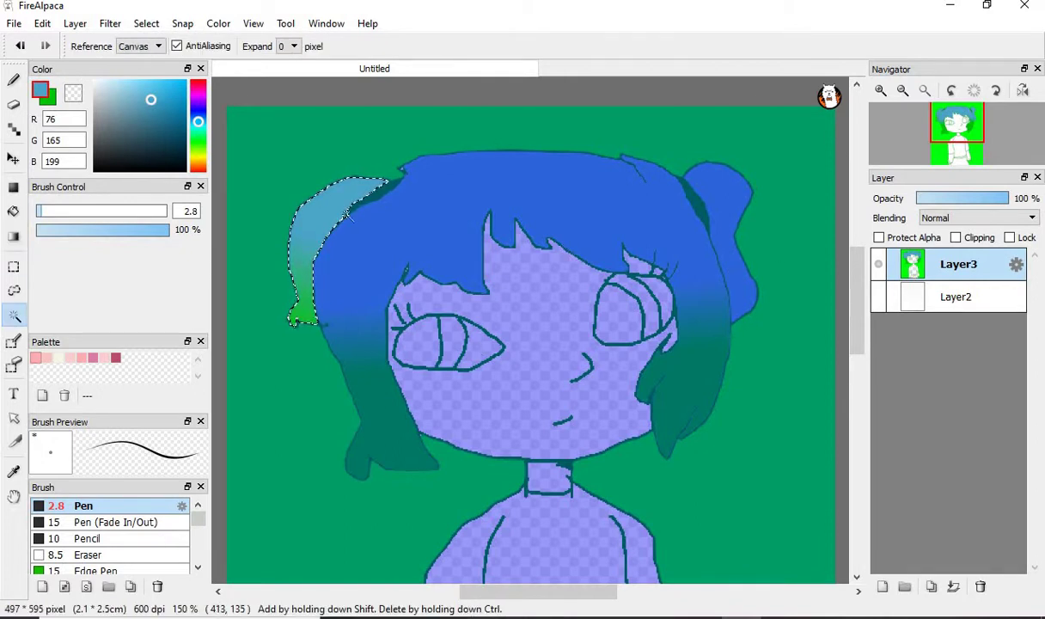
{"action": "left_click", "coordinate": [733, 272]}
{"action": "left_click", "coordinate": [13, 236]}
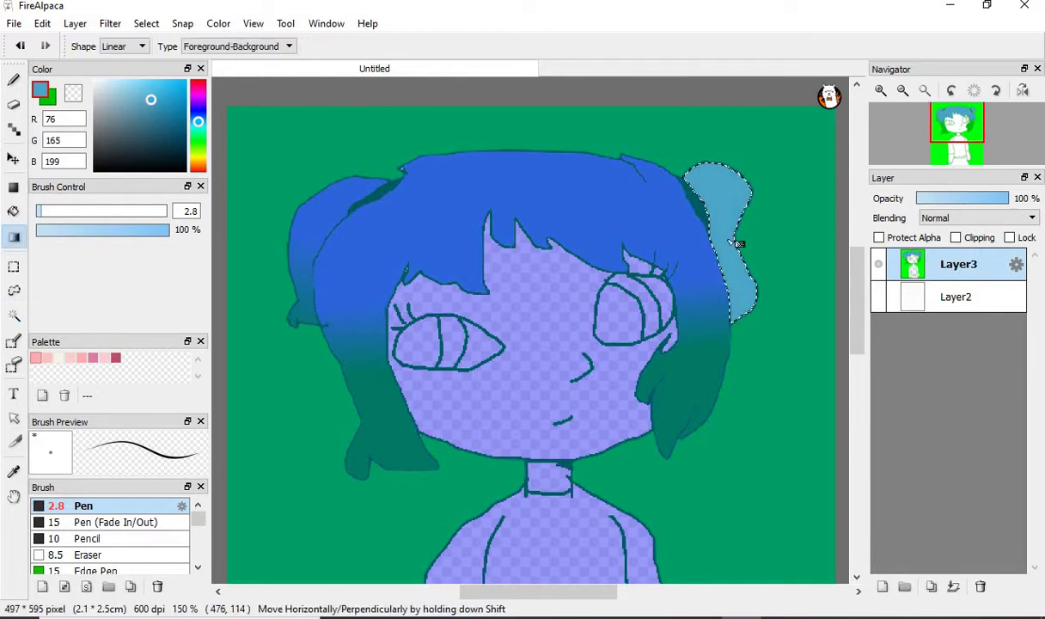
{"action": "left_click_drag", "start_coordinate": [738, 242], "coordinate": [747, 306]}
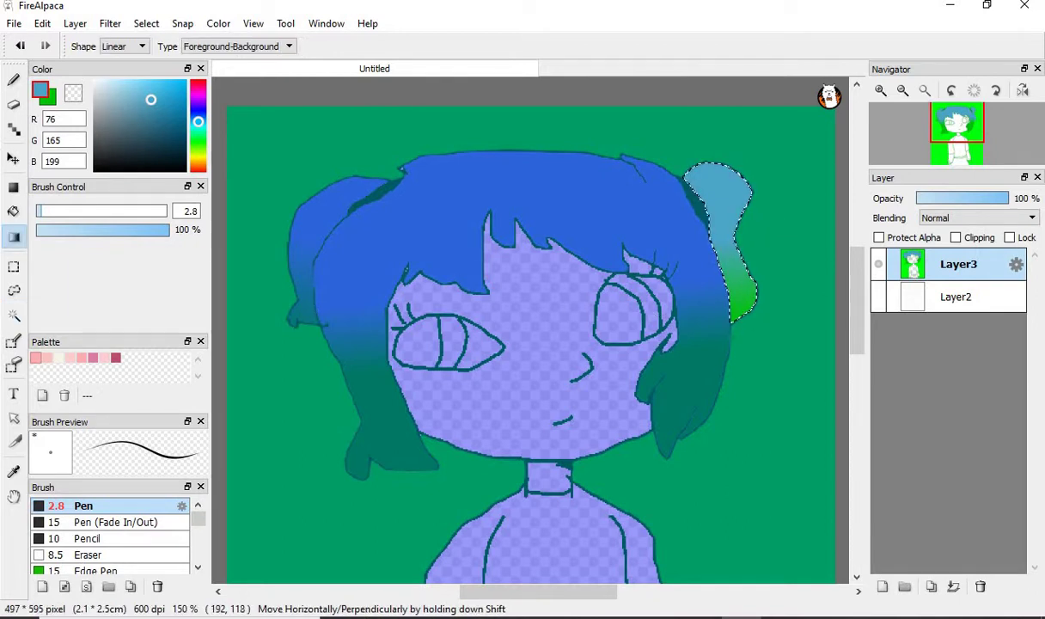
Step: Switch to the Magic Wand and clear the selection around the right-hand pigtail
{"action": "left_click", "coordinate": [13, 315]}
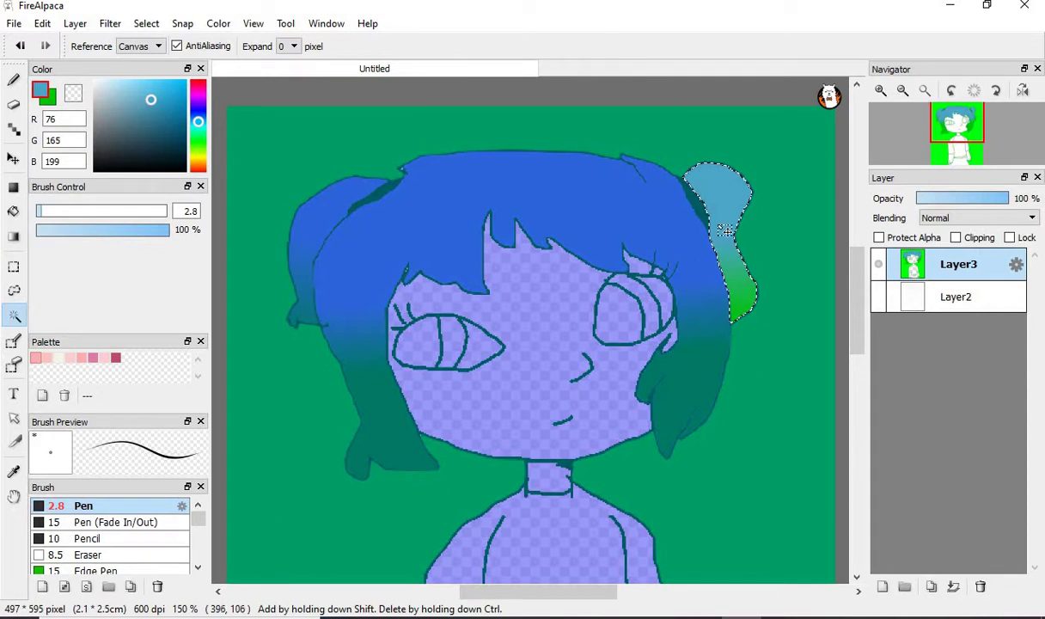
{"action": "scroll", "coordinate": [570, 331], "scroll_direction": "down", "scroll_amount": 5}
{"action": "scroll", "coordinate": [570, 331], "scroll_direction": "up", "scroll_amount": 4}
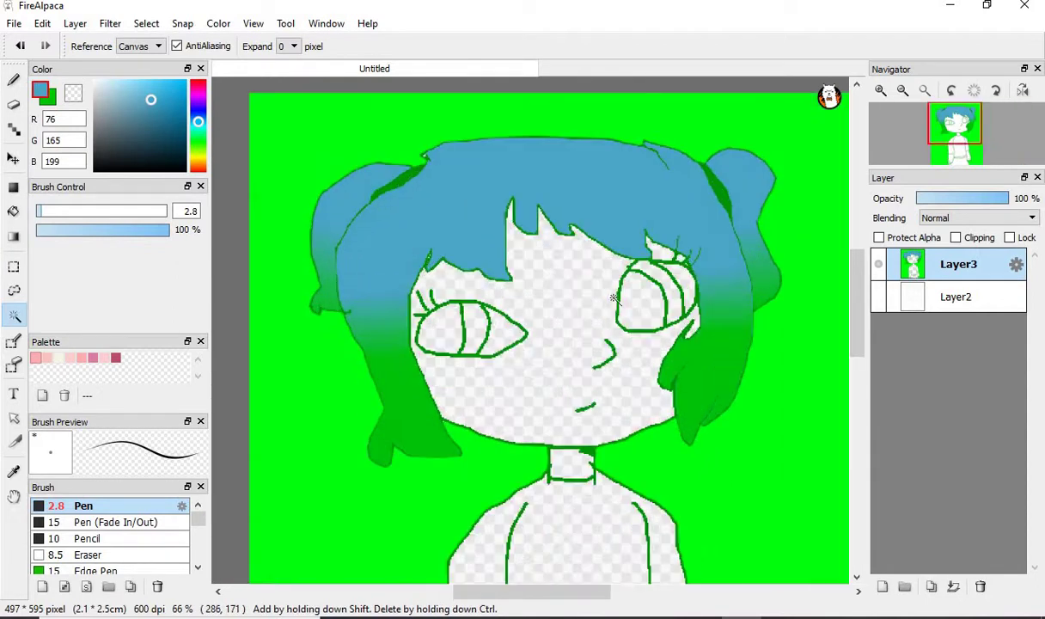
{"action": "scroll", "coordinate": [571, 331], "scroll_direction": "down", "scroll_amount": 1}
{"action": "scroll", "coordinate": [571, 331], "scroll_direction": "up", "scroll_amount": 3}
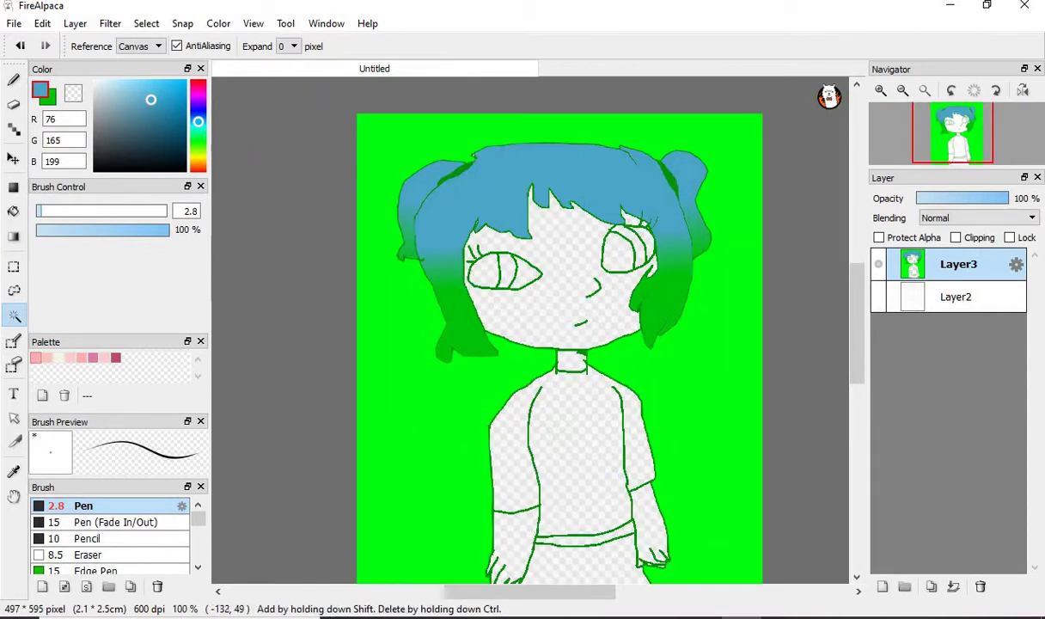
Step: Try filling the face with a peach skin tone, RGB 255, 226, 187, using the Bucket tool
{"action": "left_click", "coordinate": [199, 165]}
{"action": "left_click_drag", "start_coordinate": [198, 138], "coordinate": [198, 163]}
{"action": "left_click_drag", "start_coordinate": [150, 100], "coordinate": [127, 79]}
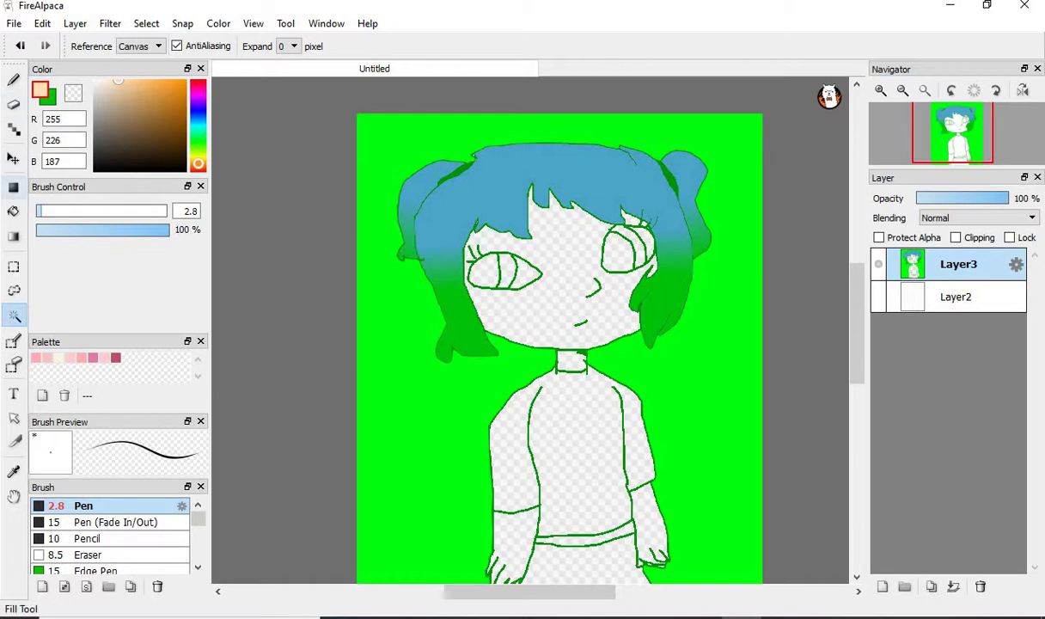
{"action": "left_click", "coordinate": [14, 211]}
{"action": "scroll", "coordinate": [518, 229], "scroll_direction": "up", "scroll_amount": 1}
{"action": "left_click", "coordinate": [526, 252]}
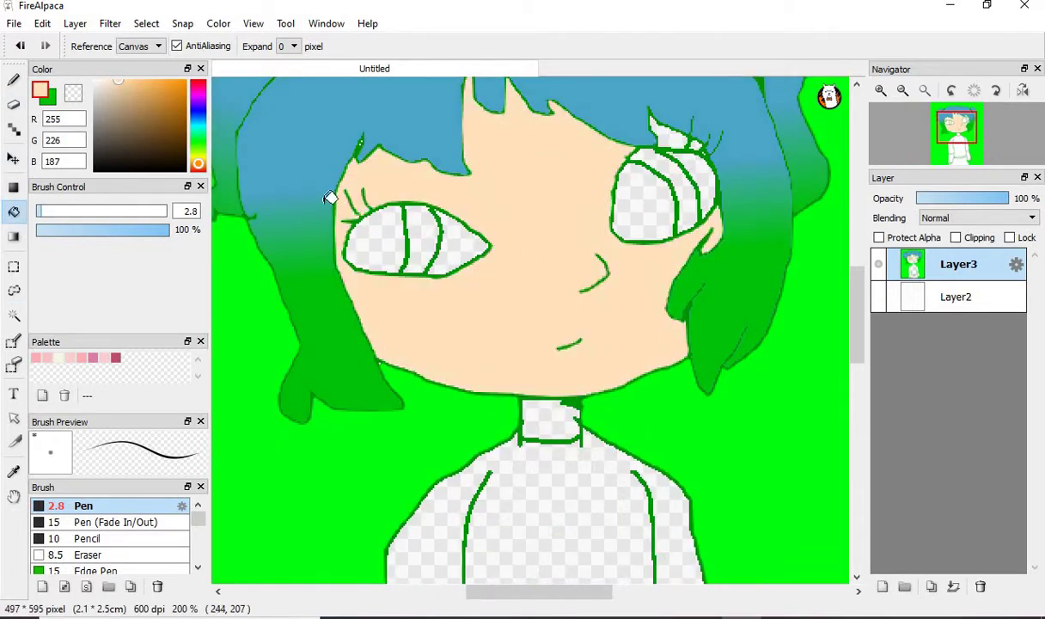
Step: Undo the peach fill and bucket-fill the face with a lighter skin tone, RGB 255, 239, 218
{"action": "left_click", "coordinate": [110, 83]}
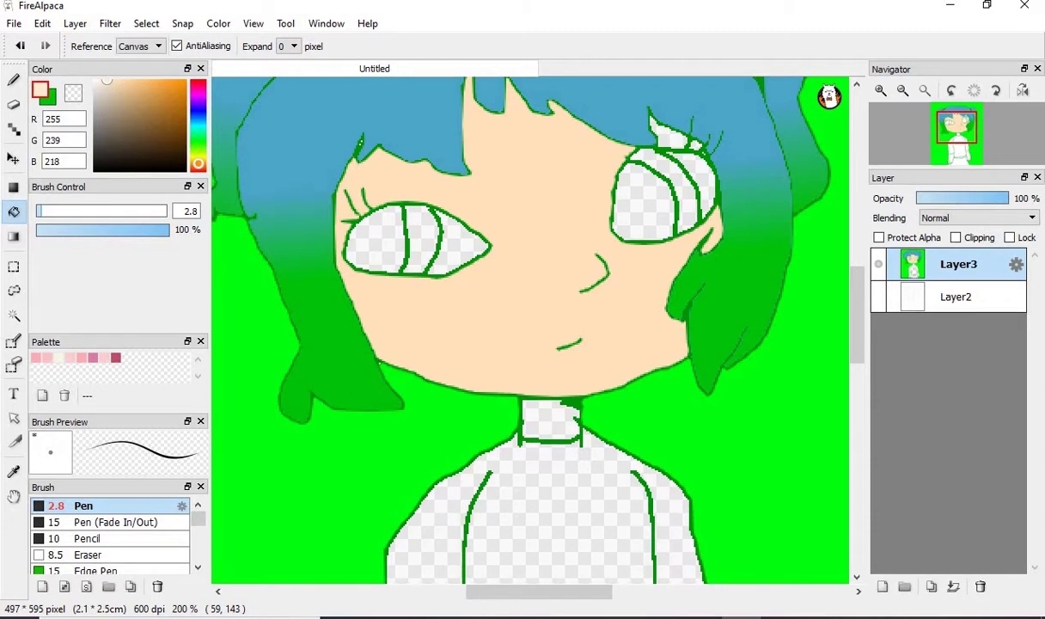
{"action": "left_click", "coordinate": [20, 46]}
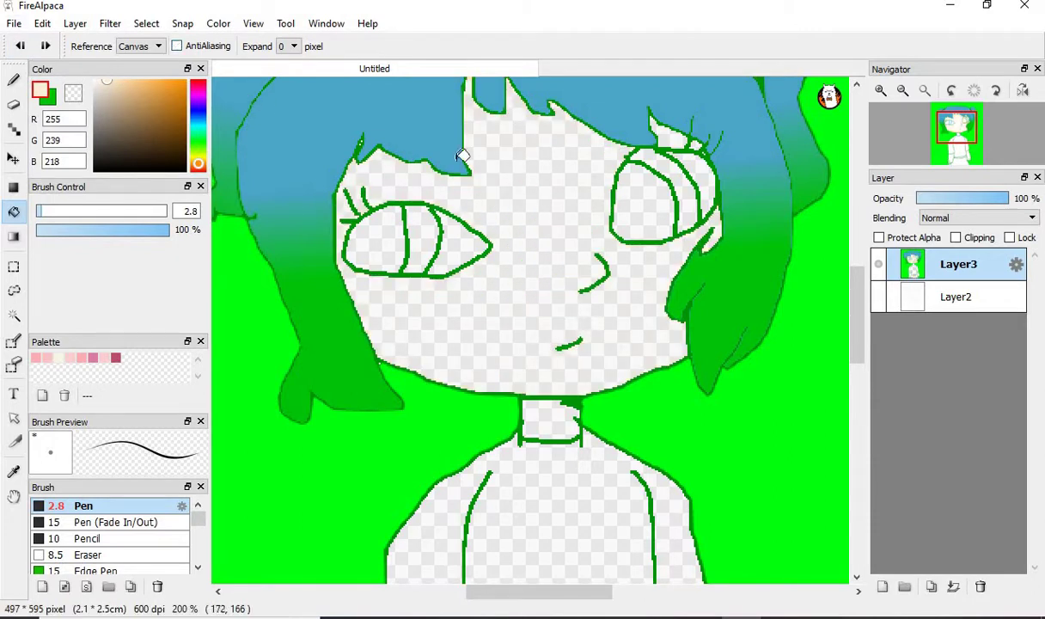
{"action": "left_click", "coordinate": [541, 240]}
Step: Bucket-fill the neck, both forearms and hands, and the skin patch above the right-hand eye with the same skin tone
{"action": "scroll", "coordinate": [592, 249], "scroll_direction": "down", "scroll_amount": 2}
{"action": "scroll", "coordinate": [594, 249], "scroll_direction": "up", "scroll_amount": 5}
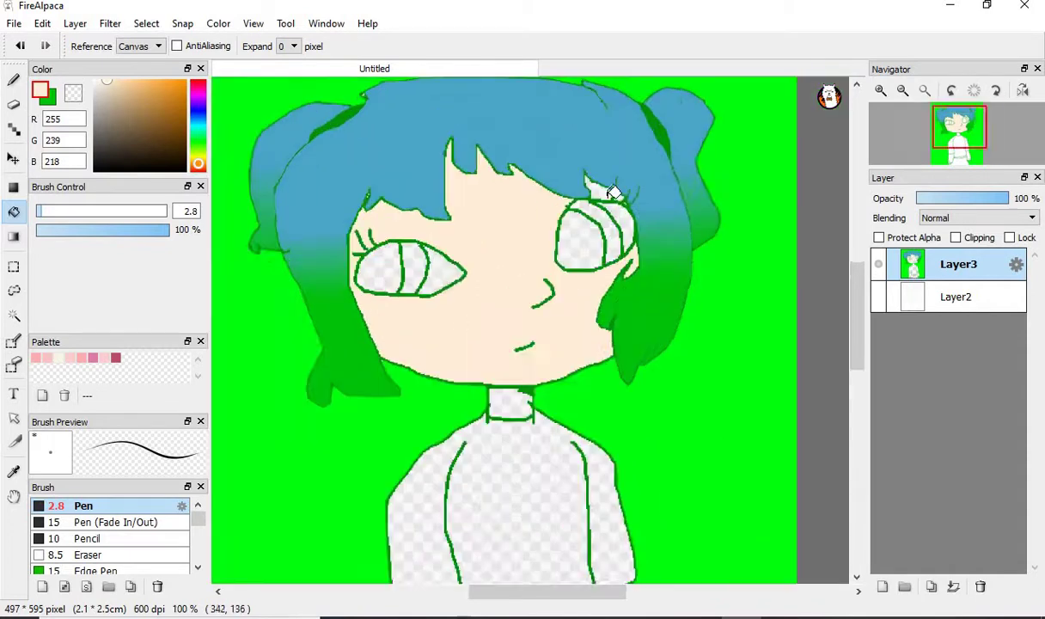
{"action": "scroll", "coordinate": [658, 203], "scroll_direction": "down", "scroll_amount": 4}
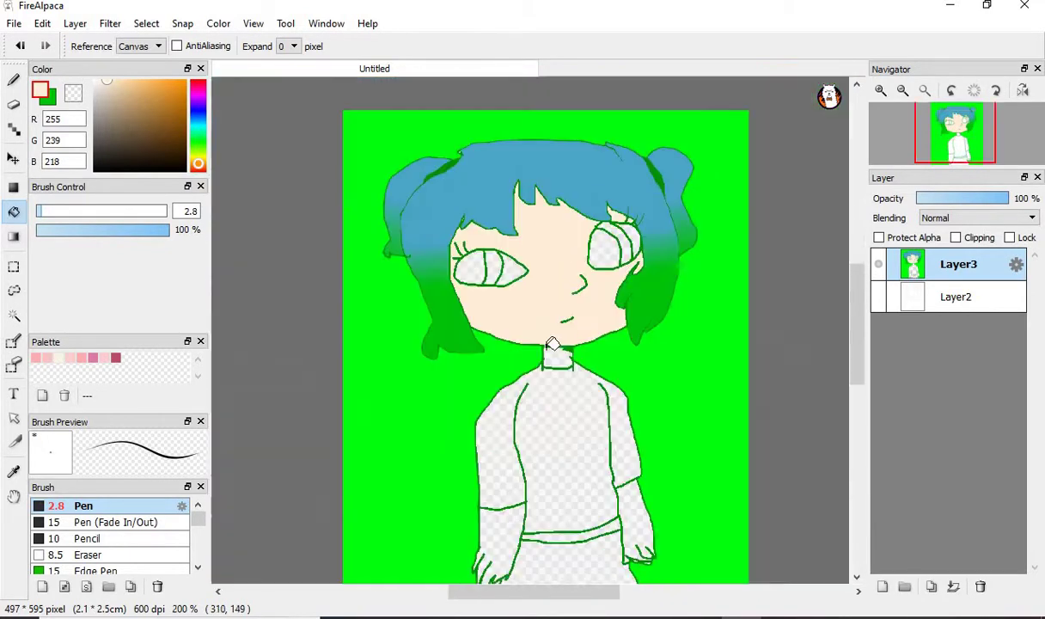
{"action": "scroll", "coordinate": [595, 272], "scroll_direction": "up", "scroll_amount": 1}
{"action": "scroll", "coordinate": [592, 272], "scroll_direction": "down", "scroll_amount": 2}
{"action": "scroll", "coordinate": [564, 421], "scroll_direction": "up", "scroll_amount": 1}
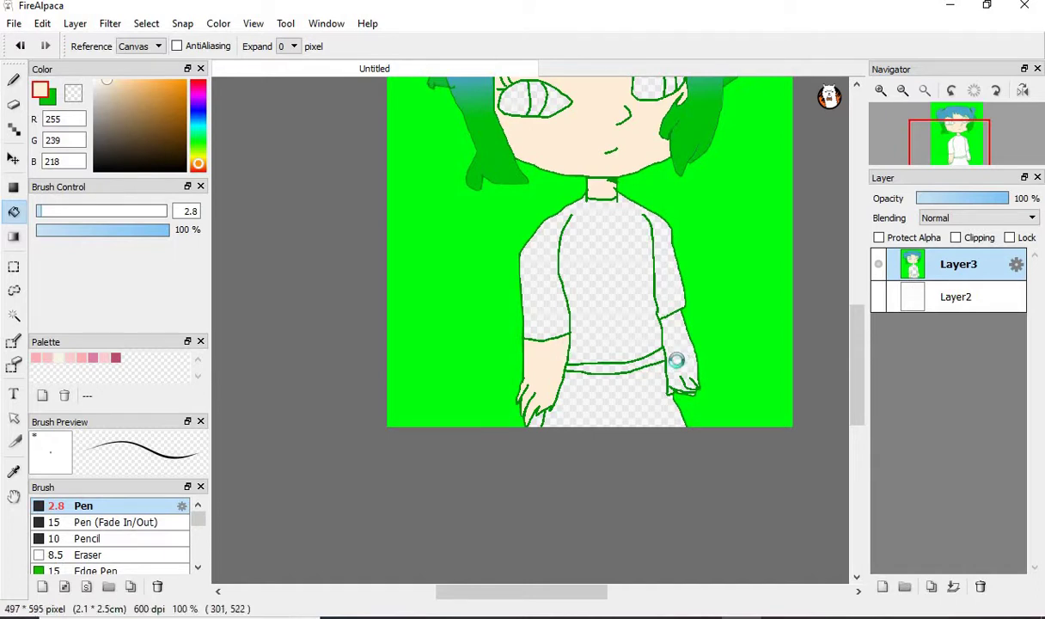
{"action": "scroll", "coordinate": [674, 360], "scroll_direction": "up", "scroll_amount": 1}
{"action": "left_click", "coordinate": [681, 313]}
Step: Fill the tiny transparent gaps along the fingertips of the right-hand hand with the skin tone
{"action": "scroll", "coordinate": [679, 382], "scroll_direction": "up", "scroll_amount": 3}
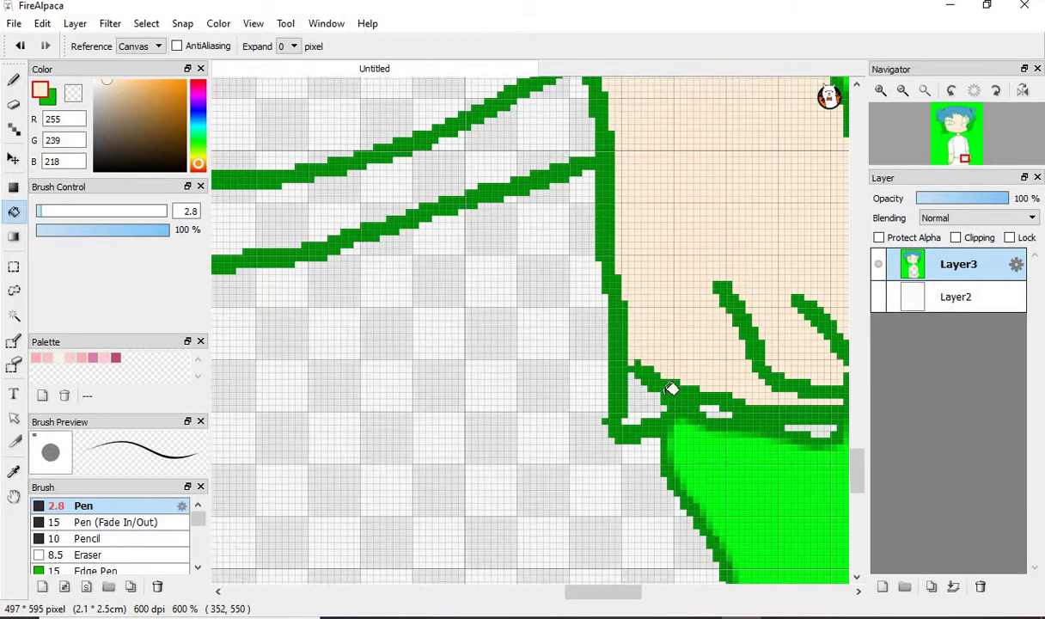
{"action": "scroll", "coordinate": [704, 387], "scroll_direction": "up", "scroll_amount": 1}
{"action": "scroll", "coordinate": [704, 387], "scroll_direction": "up", "scroll_amount": 2}
{"action": "scroll", "coordinate": [835, 427], "scroll_direction": "down", "scroll_amount": 1}
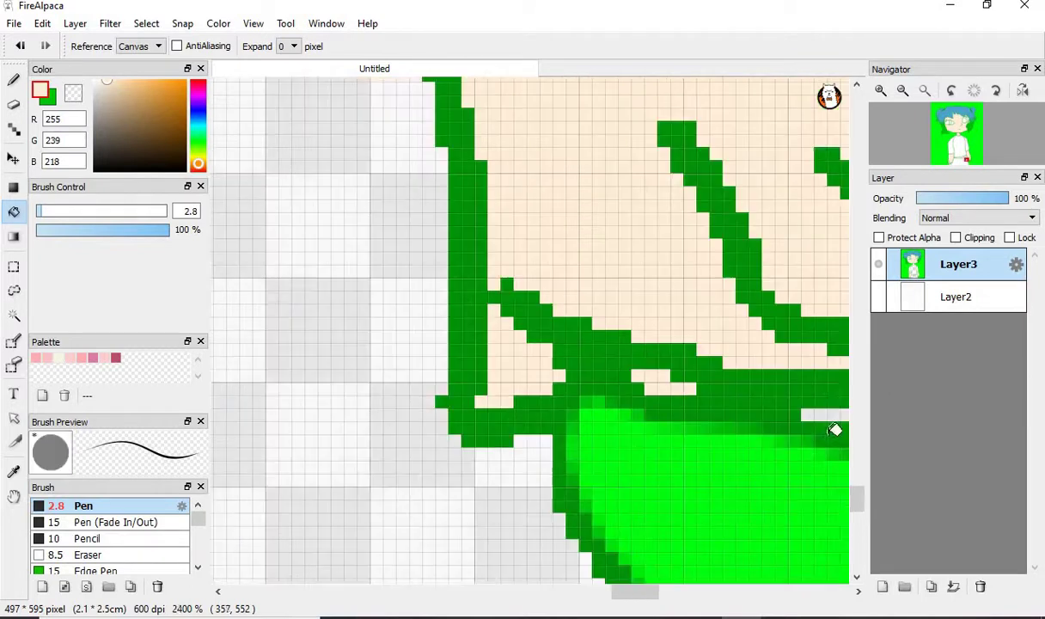
{"action": "scroll", "coordinate": [590, 420], "scroll_direction": "down", "scroll_amount": 6}
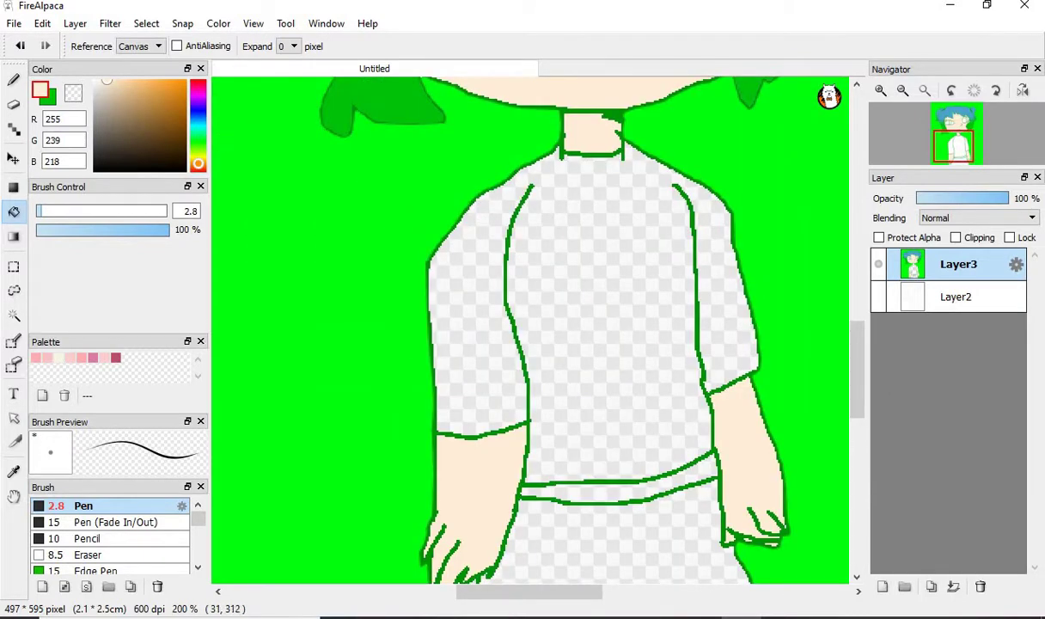
Step: Set the background colour to light blue RGB 171, 237, 255 and the foreground colour to light green RGB 180, 255, 183
{"action": "mouse_move", "coordinate": [198, 161]}
{"action": "left_mouse_down"}
{"action": "mouse_move", "coordinate": [198, 122]}
{"action": "mouse_move", "coordinate": [124, 80]}
{"action": "left_mouse_up"}
{"action": "left_click", "coordinate": [143, 122]}
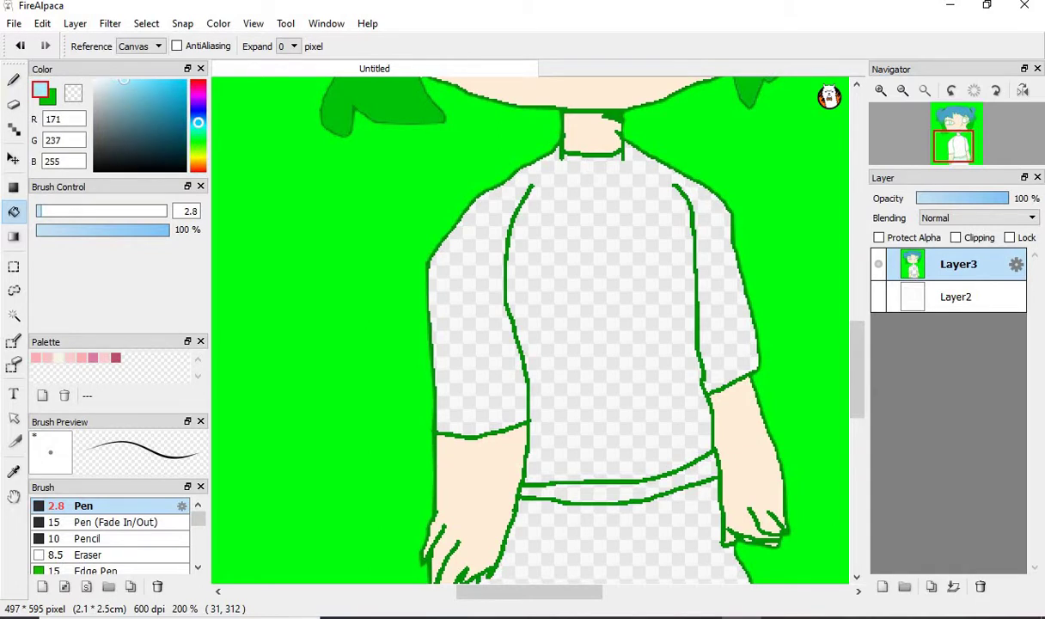
{"action": "key", "text": "x"}
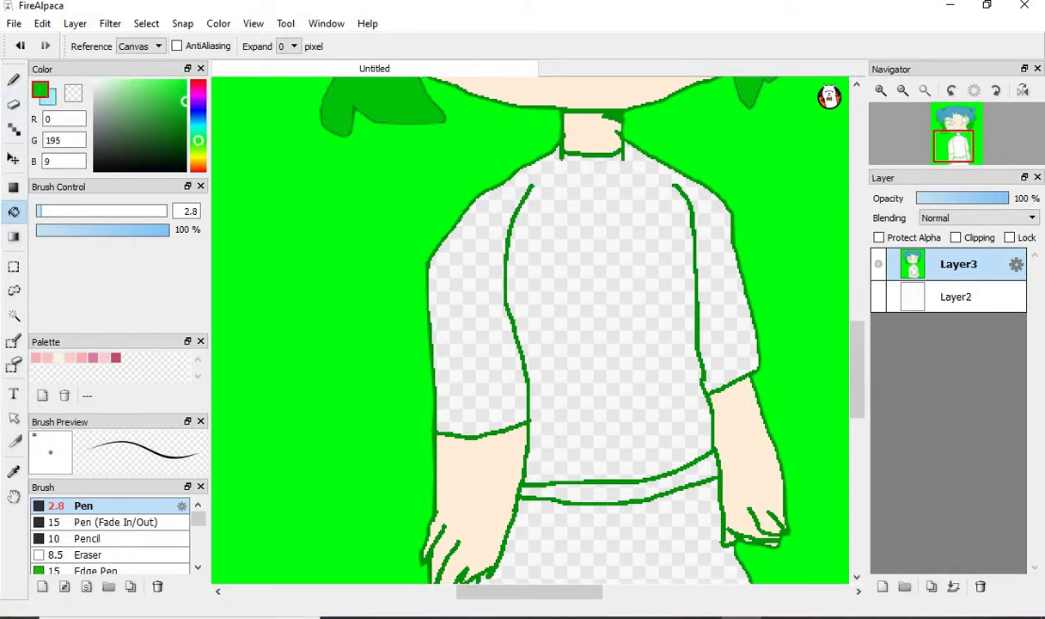
{"action": "left_click_drag", "start_coordinate": [115, 108], "coordinate": [120, 81]}
Step: Select the shirt with the Magic Wand, apply a horizontal linear gradient from light blue on the left to light green, and deselect
{"action": "left_click", "coordinate": [13, 316]}
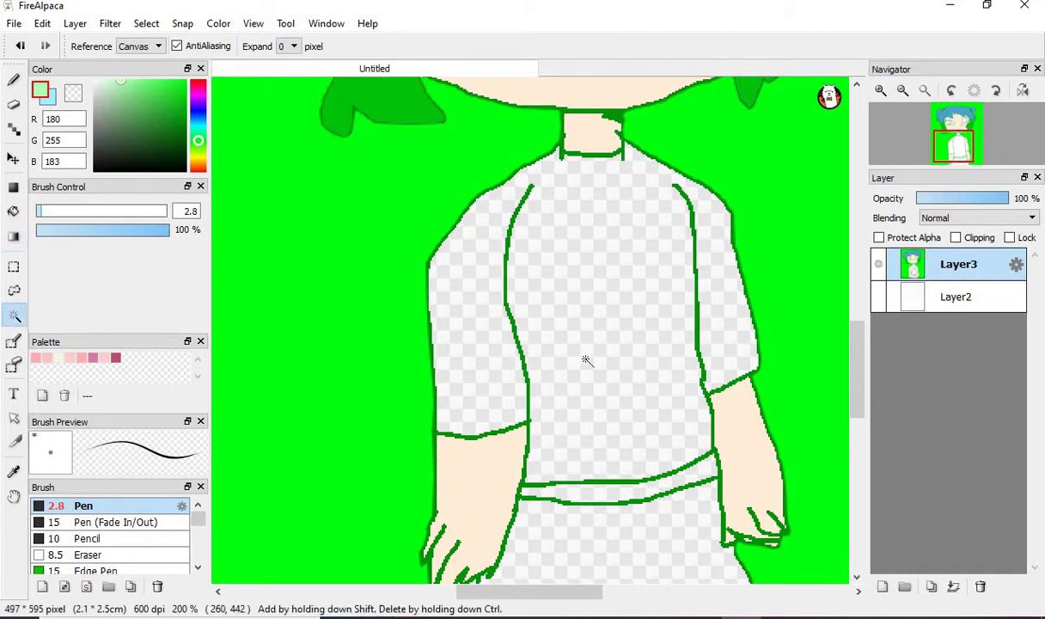
{"action": "left_click", "coordinate": [557, 341]}
{"action": "left_click", "coordinate": [13, 235]}
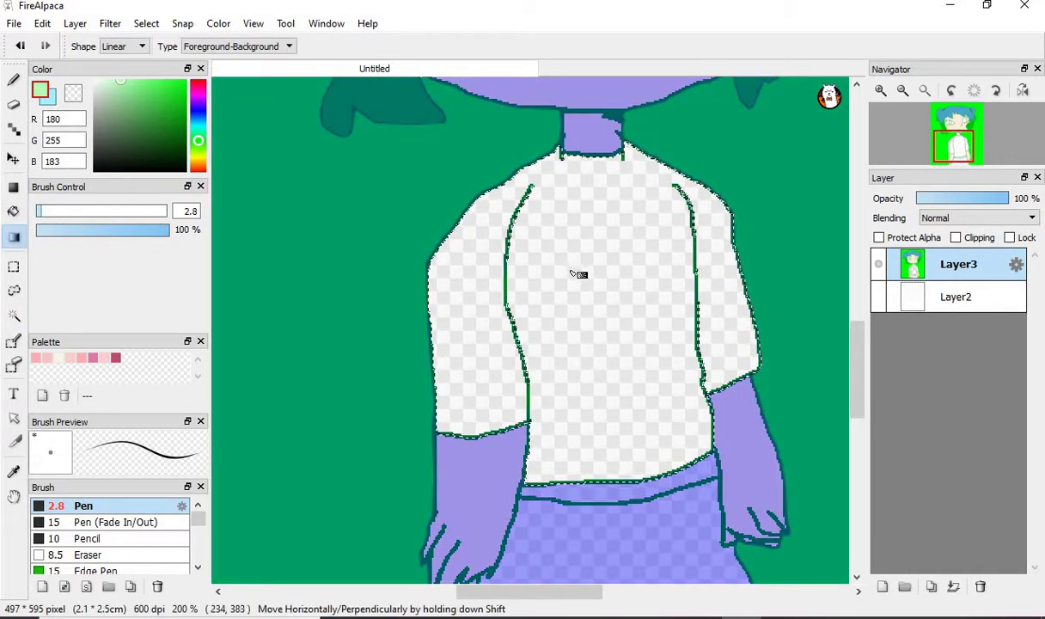
{"action": "left_click_drag", "start_coordinate": [508, 291], "coordinate": [537, 303]}
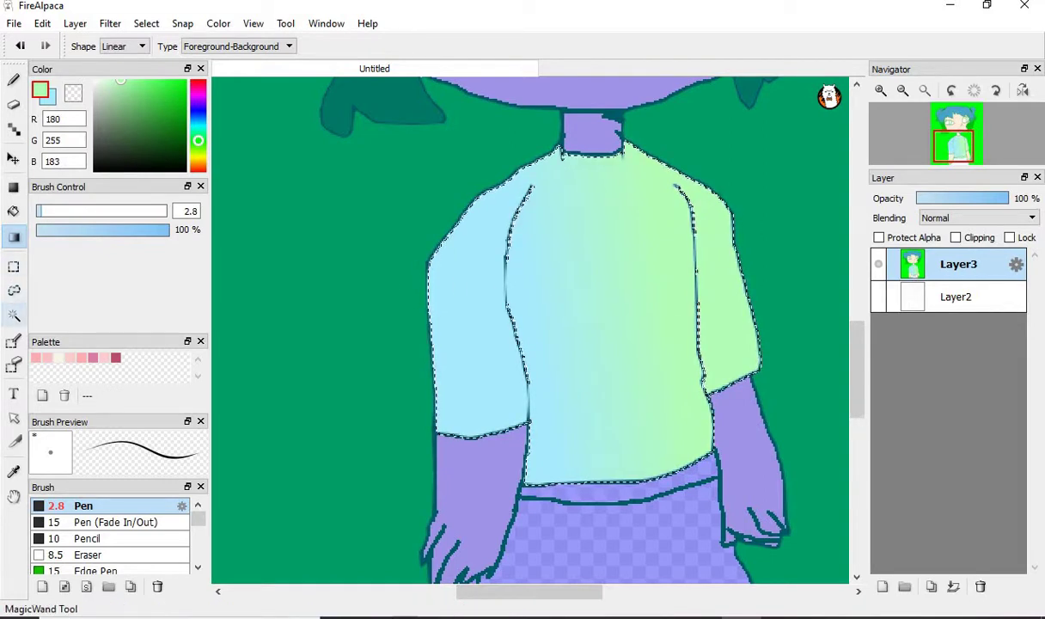
{"action": "left_click", "coordinate": [14, 315]}
{"action": "key", "text": "ctrl+d"}
{"action": "scroll", "coordinate": [493, 385], "scroll_direction": "down", "scroll_amount": 5}
{"action": "key", "text": "ctrl+d"}
Step: Sample the skin tone from the arm and bucket-fill the bare waist strip below the shirt
{"action": "scroll", "coordinate": [500, 402], "scroll_direction": "up", "scroll_amount": 5}
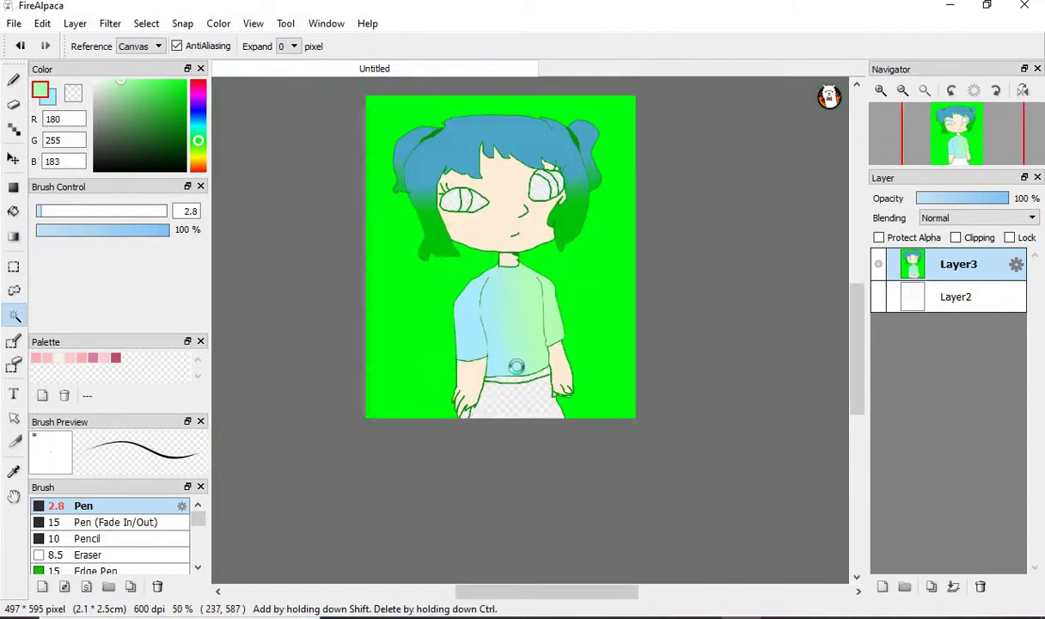
{"action": "right_click", "coordinate": [370, 380]}
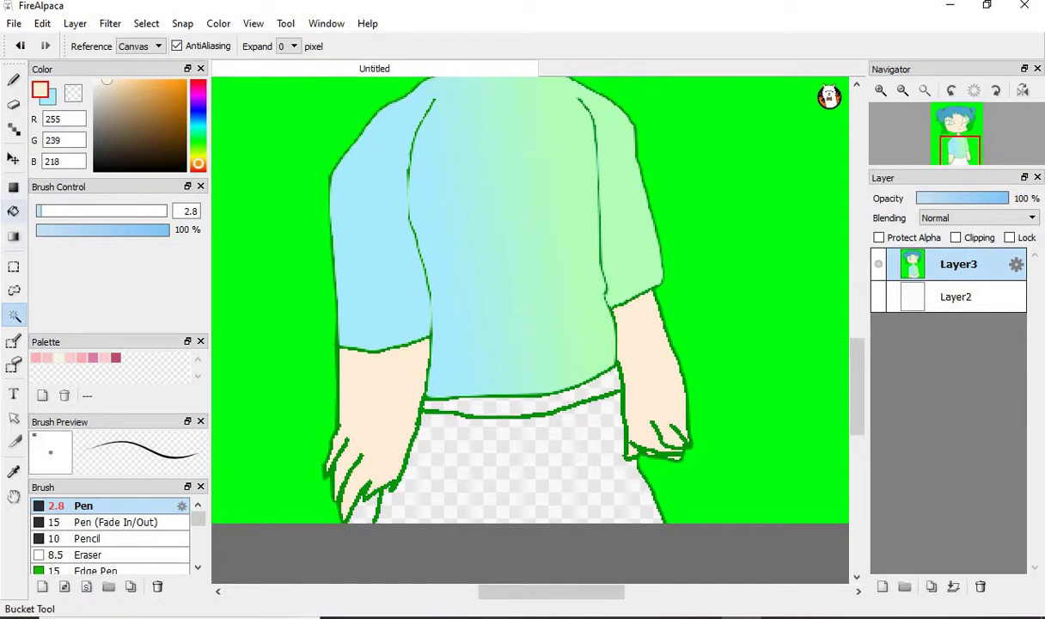
{"action": "left_click", "coordinate": [13, 211]}
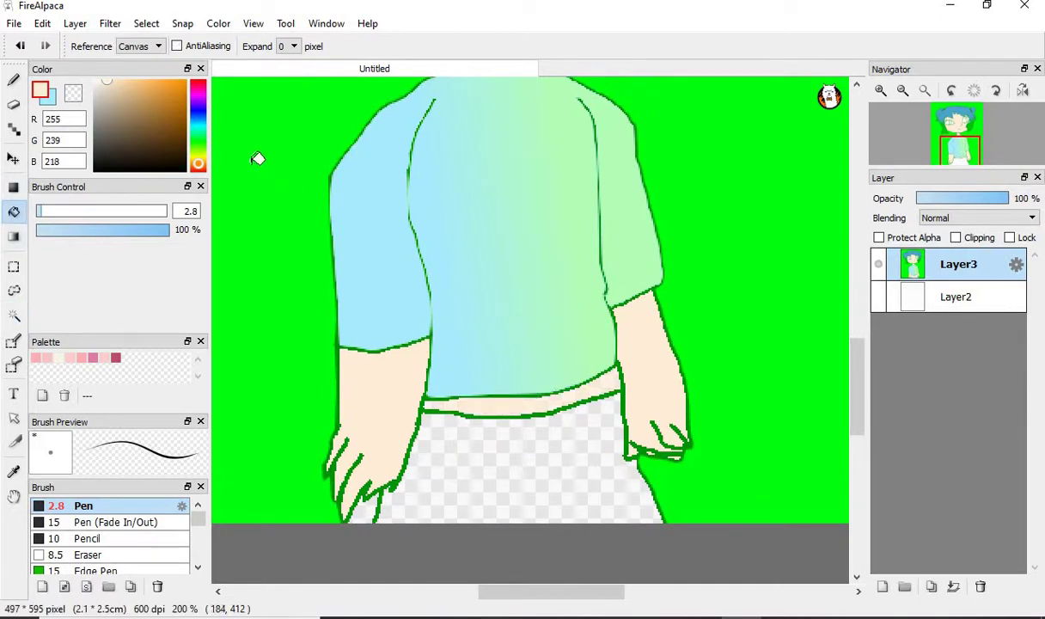
Step: Sample the green of the hair tips, RGB 0, 195, 9, and bucket-fill the garment below the waist
{"action": "left_click", "coordinate": [638, 257], "text": "alt"}
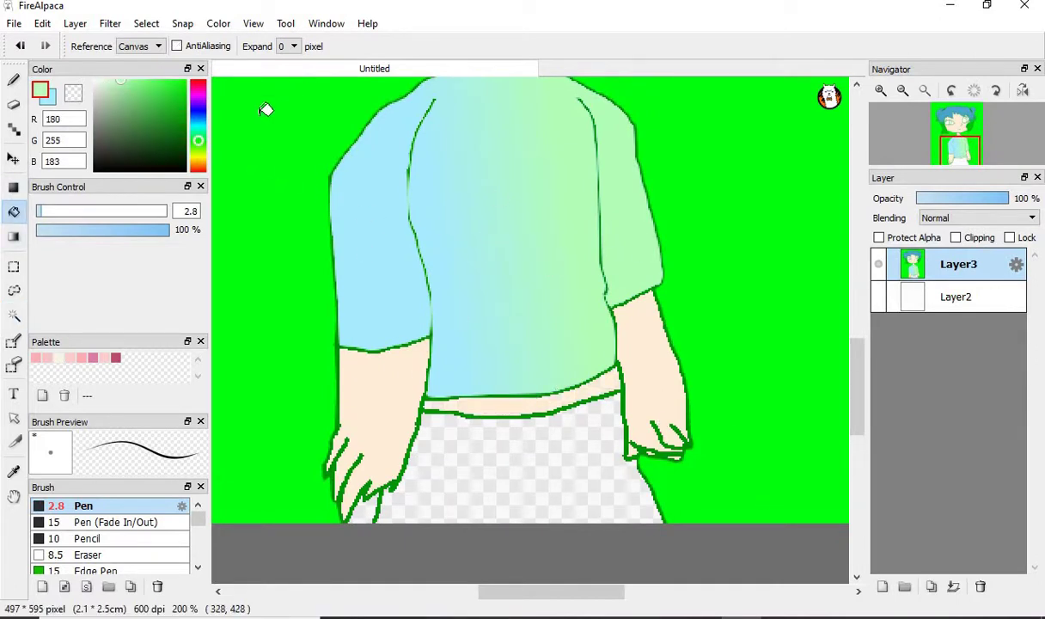
{"action": "left_click", "coordinate": [291, 112], "text": "alt"}
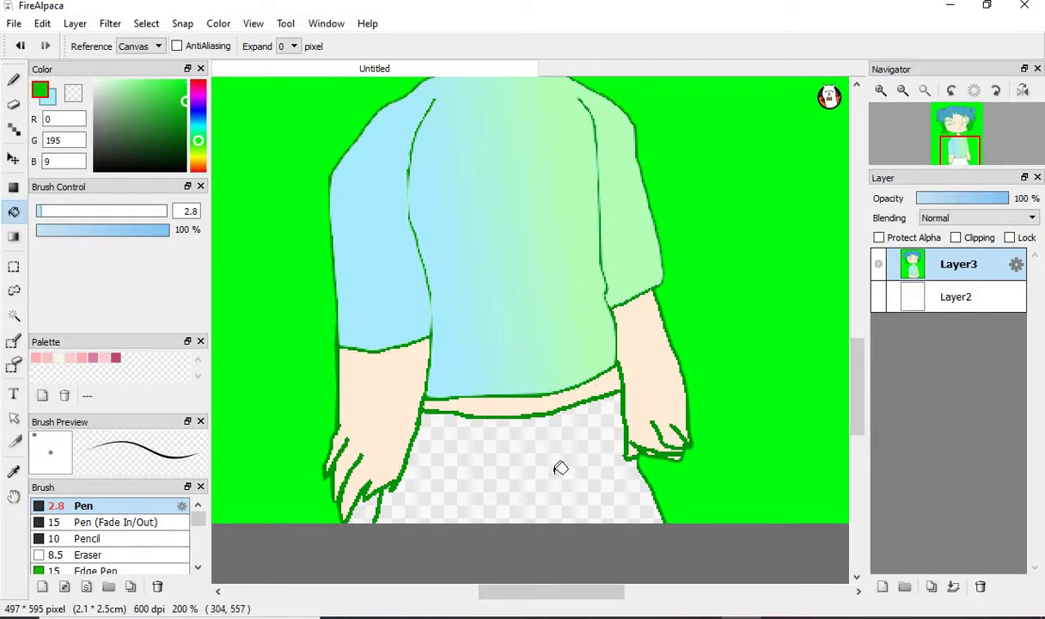
{"action": "left_click", "coordinate": [557, 471]}
Step: Sample the background green, RGB 0, 255, 13, and fill the gap beside the left-hand fingers at the canvas edge
{"action": "scroll", "coordinate": [564, 455], "scroll_direction": "down", "scroll_amount": 2}
{"action": "scroll", "coordinate": [449, 517], "scroll_direction": "up", "scroll_amount": 2}
{"action": "left_click", "coordinate": [535, 506], "text": "alt"}
{"action": "scroll", "coordinate": [569, 511], "scroll_direction": "up", "scroll_amount": 1}
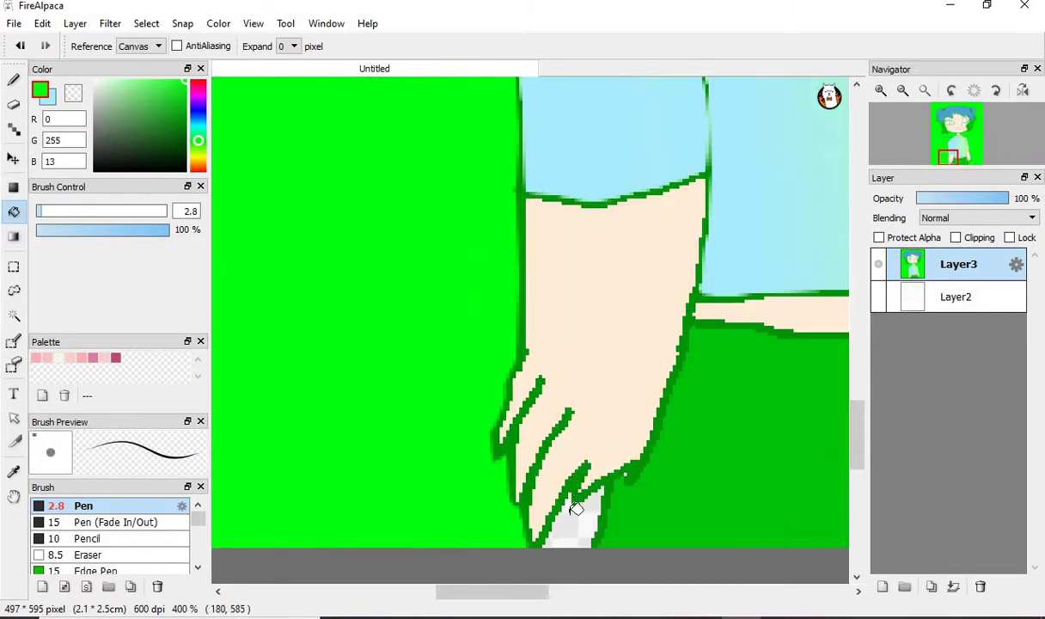
{"action": "left_click", "coordinate": [572, 510]}
{"action": "scroll", "coordinate": [457, 449], "scroll_direction": "down", "scroll_amount": 6}
{"action": "left_click_drag", "start_coordinate": [161, 112], "coordinate": [149, 80]}
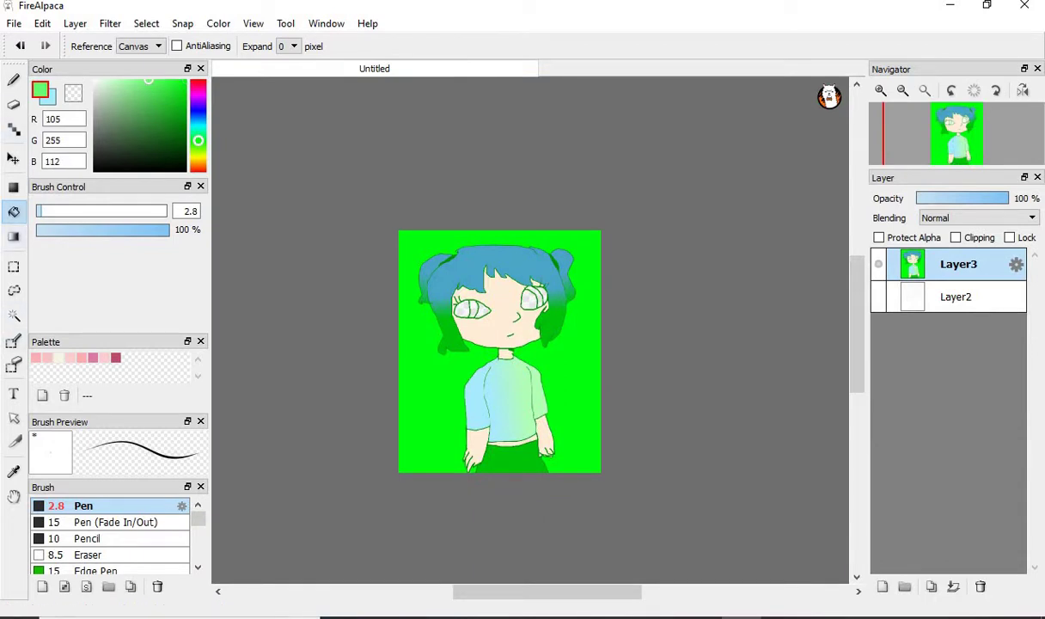
{"action": "left_click", "coordinate": [12, 314]}
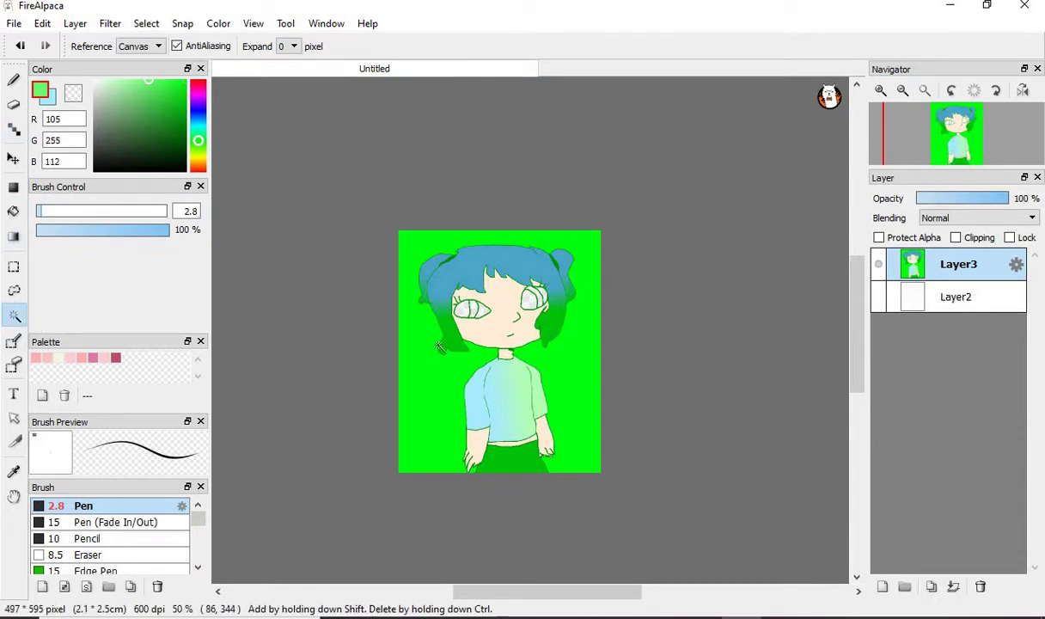
{"action": "scroll", "coordinate": [438, 345], "scroll_direction": "up", "scroll_amount": 3}
{"action": "left_click", "coordinate": [13, 210]}
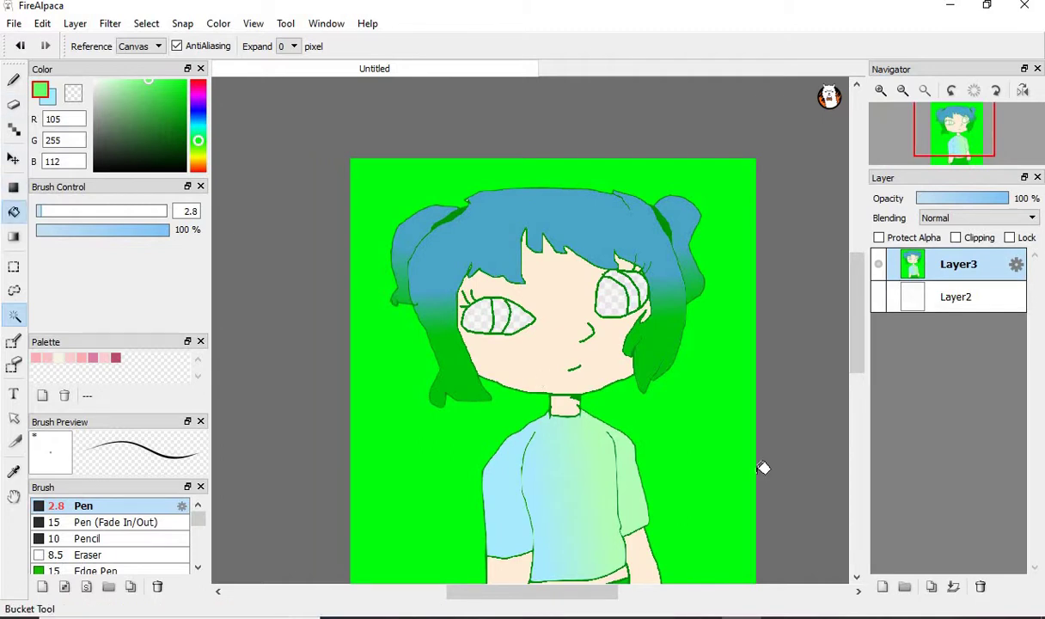
{"action": "scroll", "coordinate": [539, 361], "scroll_direction": "down", "scroll_amount": 2}
{"action": "scroll", "coordinate": [563, 425], "scroll_direction": "up", "scroll_amount": 2}
{"action": "right_click", "coordinate": [548, 563]}
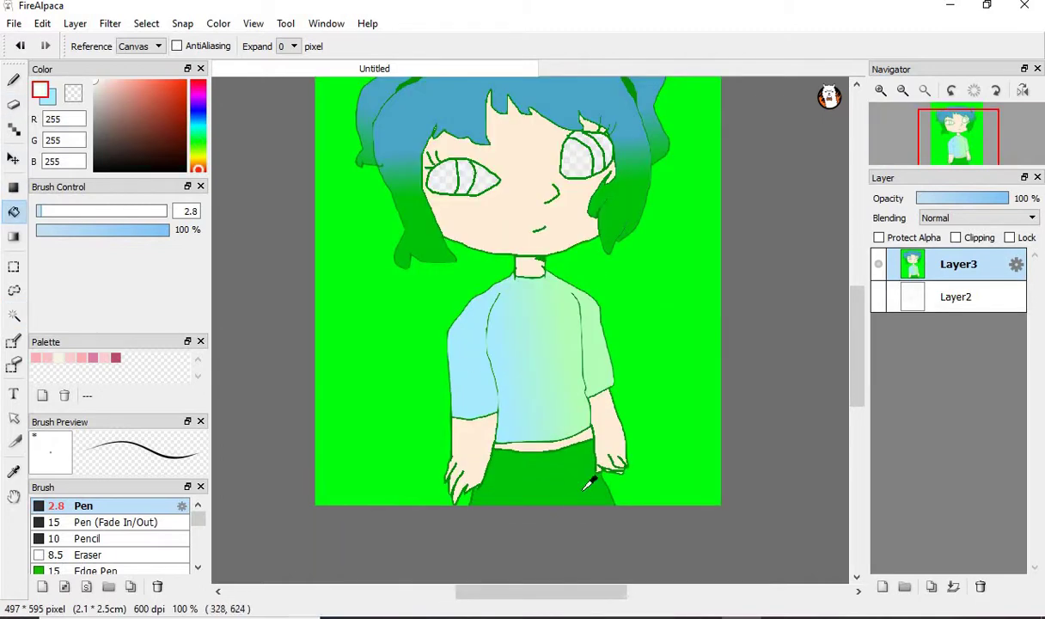
Step: Sample the lower garment's green, darken it to RGB 0, 172, 8, and bucket-fill the large inner section of both eyes
{"action": "left_click", "coordinate": [588, 483], "text": "alt"}
{"action": "left_click", "coordinate": [184, 109]}
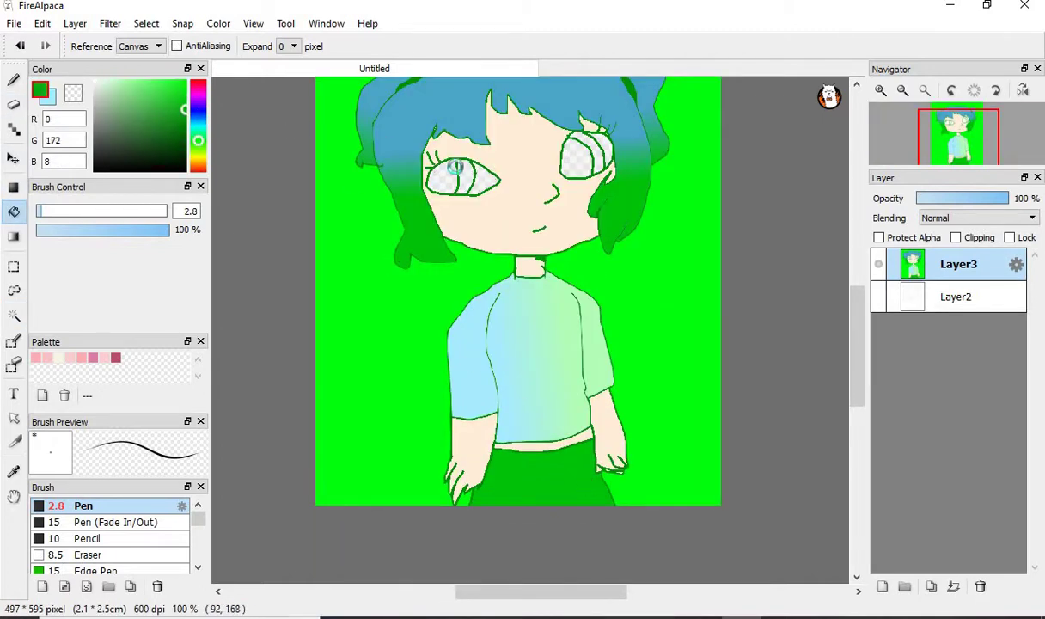
{"action": "scroll", "coordinate": [427, 163], "scroll_direction": "up", "scroll_amount": 2}
{"action": "left_click", "coordinate": [414, 184]}
{"action": "scroll", "coordinate": [697, 163], "scroll_direction": "up", "scroll_amount": 1}
{"action": "left_click", "coordinate": [684, 152]}
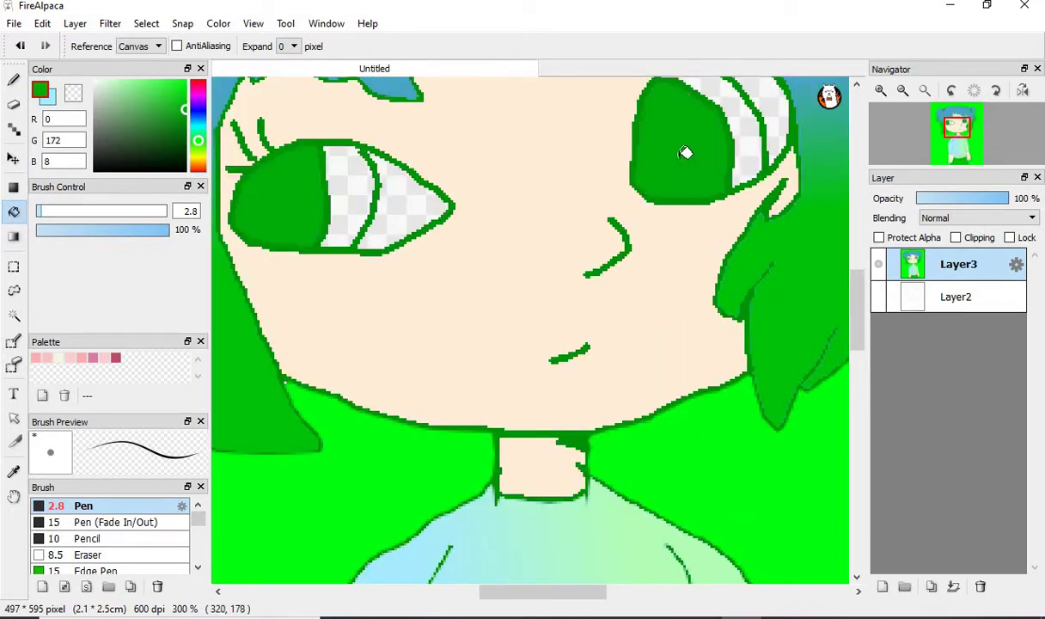
Step: Set the foreground colour to brighter green RGB 0, 215, 10 and fill the middle band of both eyes
{"action": "left_click_drag", "start_coordinate": [184, 108], "coordinate": [183, 87]}
{"action": "left_click", "coordinate": [350, 187]}
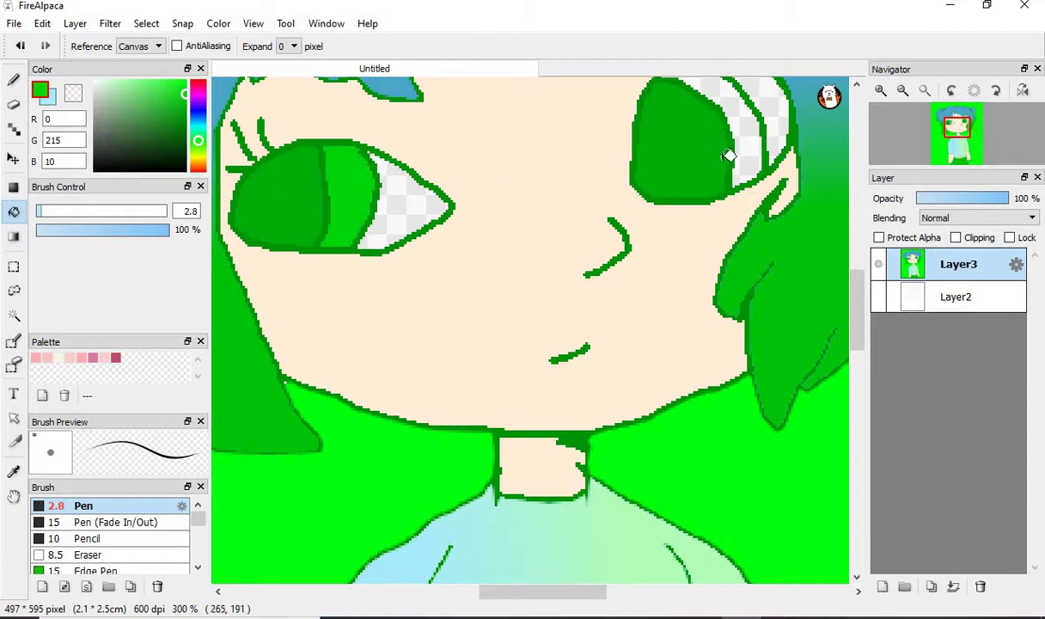
{"action": "left_click", "coordinate": [747, 145]}
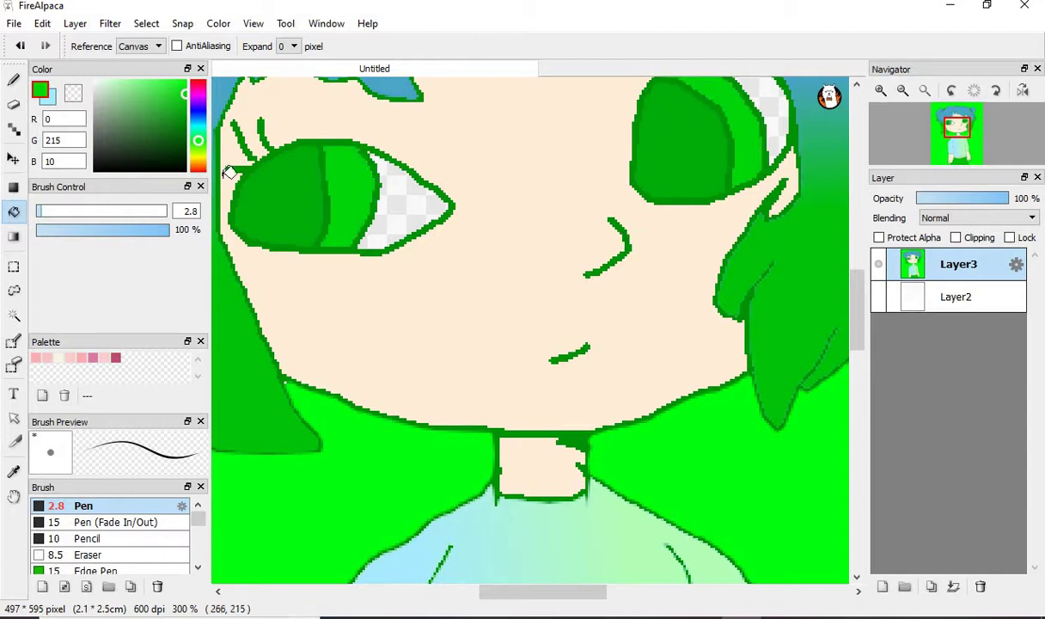
Step: Set the foreground colour to white and paint a small highlight in the left-hand eye's dark green section with the 2.8 Pen
{"action": "left_click_drag", "start_coordinate": [130, 110], "coordinate": [94, 80]}
{"action": "left_click", "coordinate": [13, 79]}
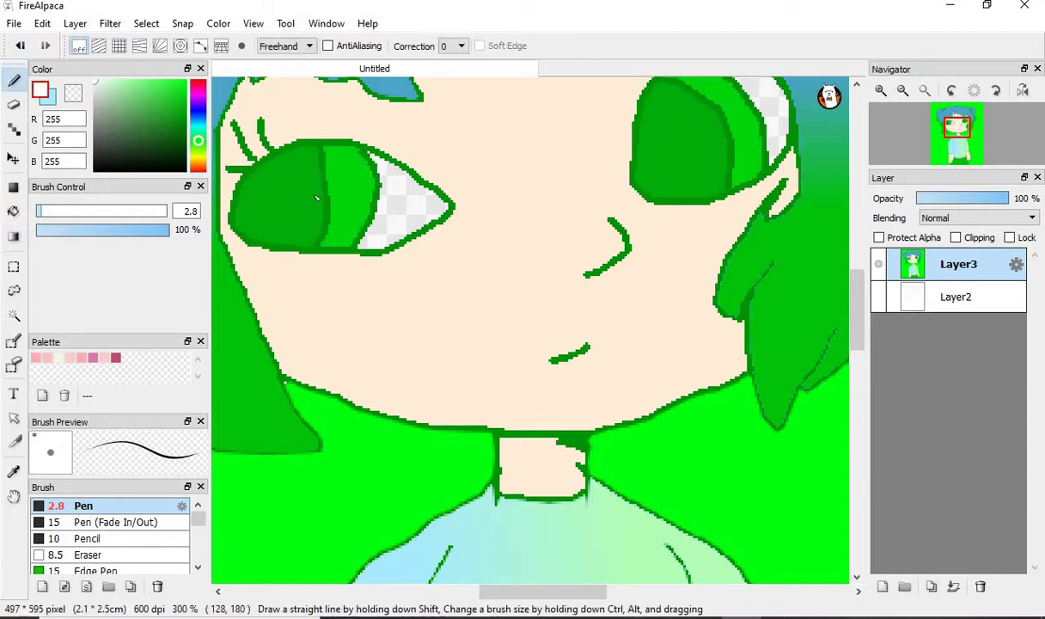
{"action": "scroll", "coordinate": [258, 184], "scroll_direction": "up", "scroll_amount": 3}
{"action": "mouse_move", "coordinate": [264, 195]}
{"action": "left_mouse_down"}
{"action": "mouse_move", "coordinate": [247, 215]}
{"action": "mouse_move", "coordinate": [270, 201]}
{"action": "left_mouse_up"}
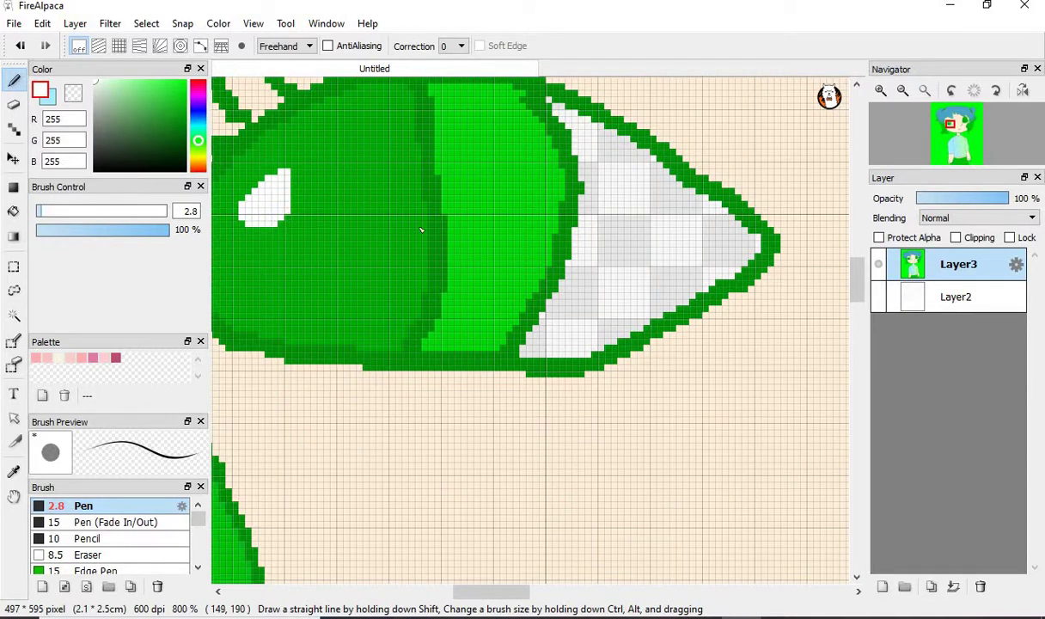
Step: Paint a small white highlight in the dark green section of the right-hand eye
{"action": "scroll", "coordinate": [421, 230], "scroll_direction": "down", "scroll_amount": 2}
{"action": "scroll", "coordinate": [608, 231], "scroll_direction": "down", "scroll_amount": 3}
{"action": "scroll", "coordinate": [664, 182], "scroll_direction": "up", "scroll_amount": 3}
{"action": "scroll", "coordinate": [675, 176], "scroll_direction": "up", "scroll_amount": 2}
{"action": "mouse_move", "coordinate": [672, 174]}
{"action": "left_mouse_down"}
{"action": "mouse_move", "coordinate": [647, 218]}
{"action": "mouse_move", "coordinate": [655, 221]}
{"action": "left_mouse_up"}
{"action": "scroll", "coordinate": [636, 223], "scroll_direction": "down", "scroll_amount": 4}
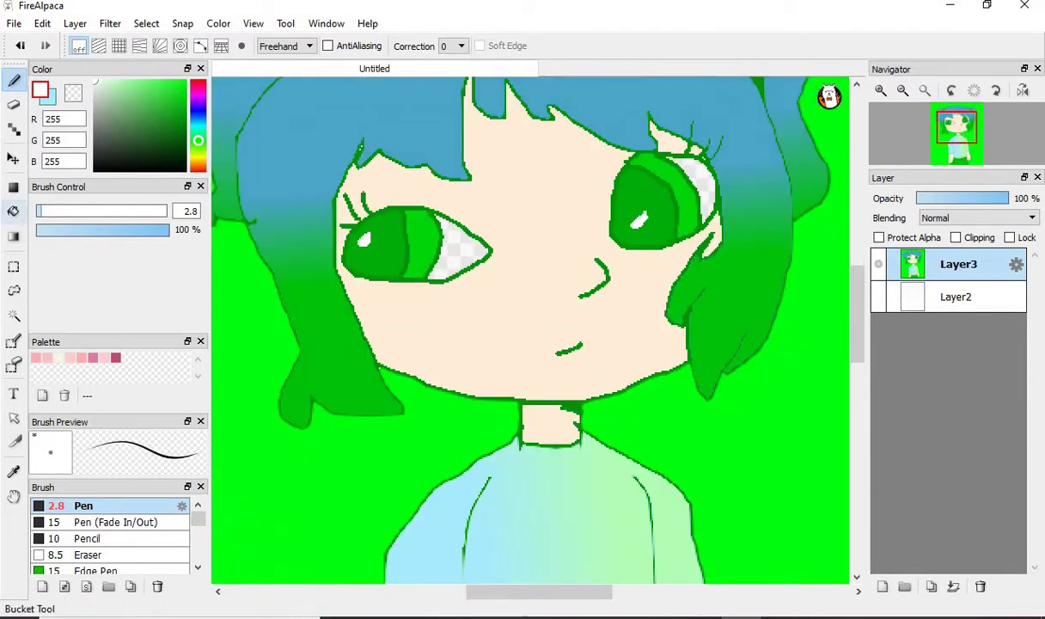
Step: Bucket-fill the remaining transparent outer sections of both eyes with white
{"action": "left_click", "coordinate": [12, 211]}
{"action": "left_click", "coordinate": [451, 240]}
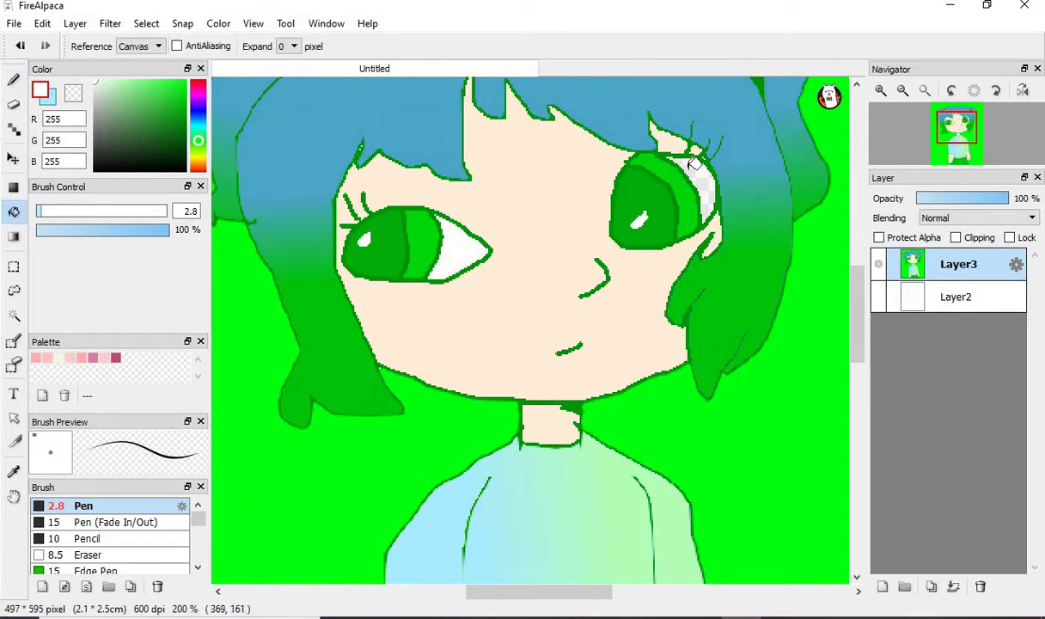
{"action": "scroll", "coordinate": [683, 163], "scroll_direction": "down", "scroll_amount": 3}
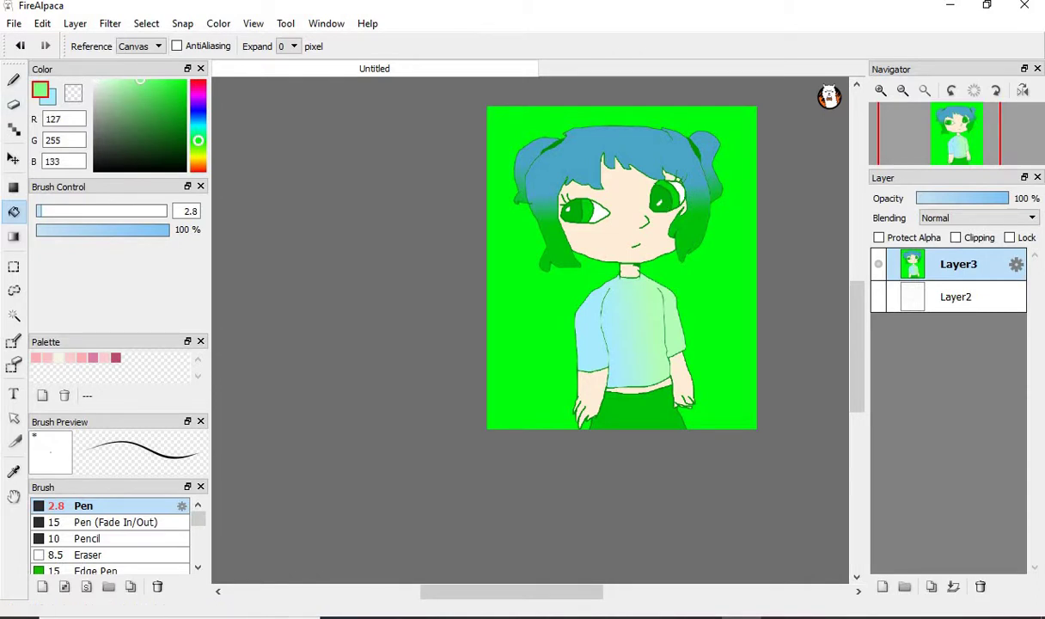
Step: Handwrite "Sweet" in light green RGB 127, 255, 133 near the canvas's upper-left corner with the 2.8 Pen
{"action": "left_click", "coordinate": [14, 80]}
{"action": "scroll", "coordinate": [593, 163], "scroll_direction": "down", "scroll_amount": 2}
{"action": "scroll", "coordinate": [586, 130], "scroll_direction": "up", "scroll_amount": 4}
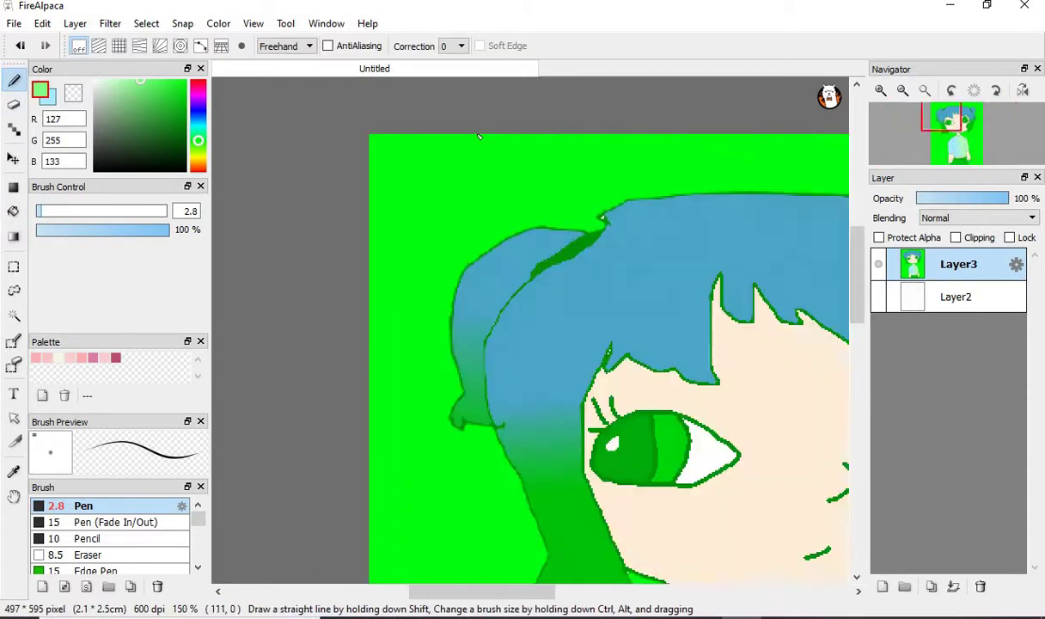
{"action": "scroll", "coordinate": [479, 137], "scroll_direction": "up", "scroll_amount": 2}
{"action": "mouse_move", "coordinate": [323, 140]}
{"action": "left_mouse_down"}
{"action": "mouse_move", "coordinate": [302, 162]}
{"action": "mouse_move", "coordinate": [311, 179]}
{"action": "mouse_move", "coordinate": [304, 219]}
{"action": "left_mouse_up"}
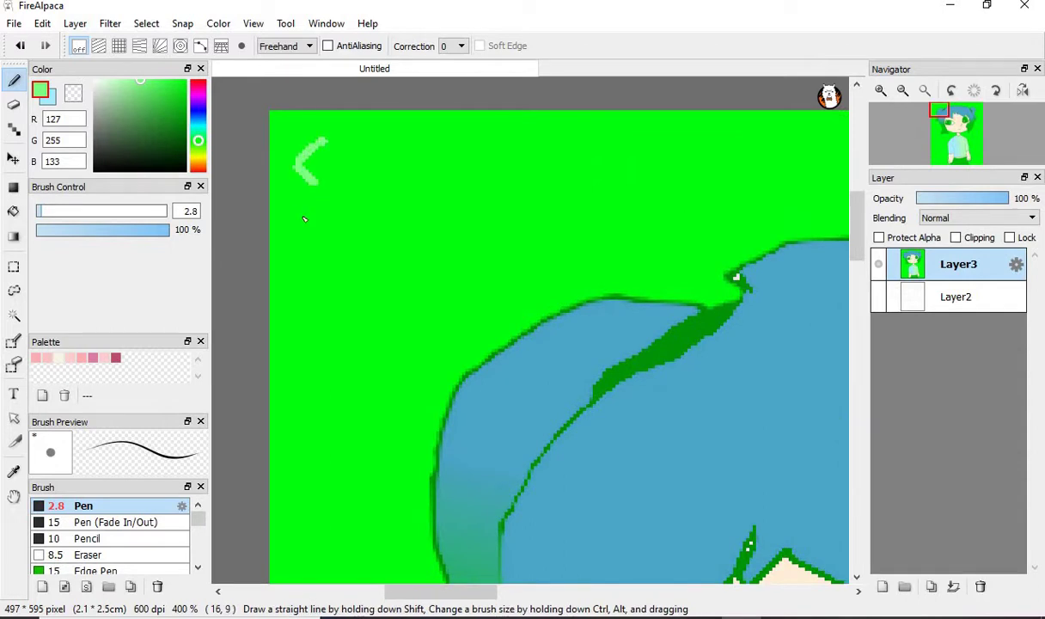
{"action": "left_click_drag", "start_coordinate": [314, 181], "coordinate": [272, 208]}
{"action": "scroll", "coordinate": [331, 192], "scroll_direction": "up", "scroll_amount": 2}
{"action": "mouse_move", "coordinate": [329, 191]}
{"action": "left_mouse_down"}
{"action": "mouse_move", "coordinate": [424, 182]}
{"action": "mouse_move", "coordinate": [457, 198]}
{"action": "mouse_move", "coordinate": [464, 159]}
{"action": "mouse_move", "coordinate": [530, 198]}
{"action": "left_mouse_up"}
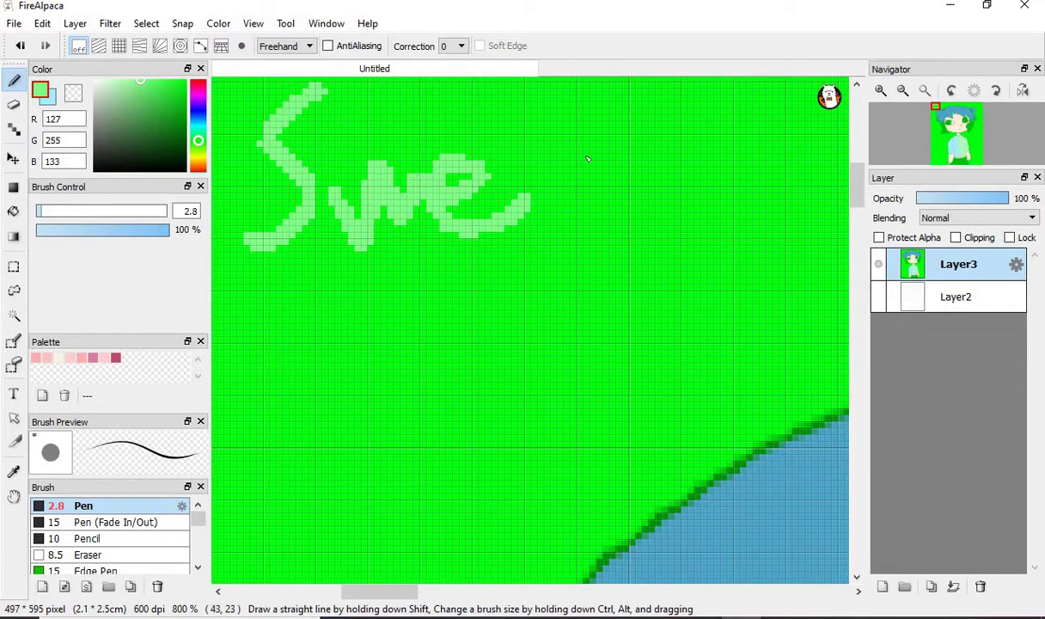
{"action": "mouse_move", "coordinate": [611, 144]}
{"action": "left_mouse_down"}
{"action": "mouse_move", "coordinate": [673, 200]}
{"action": "mouse_move", "coordinate": [679, 191]}
{"action": "left_mouse_up"}
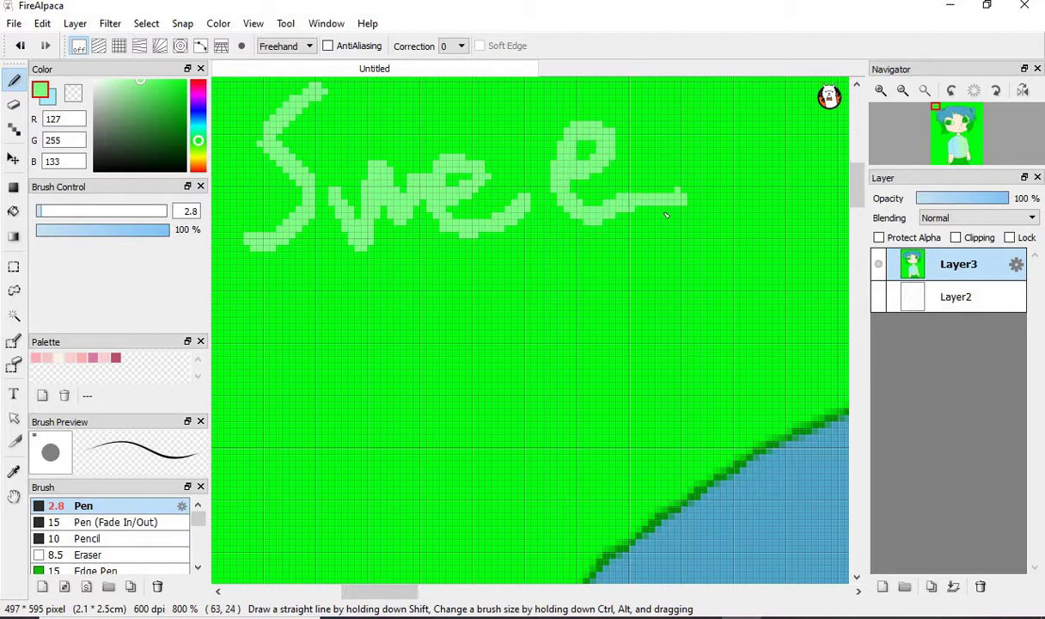
{"action": "mouse_move", "coordinate": [686, 114]}
{"action": "left_mouse_down"}
{"action": "mouse_move", "coordinate": [482, 196]}
{"action": "mouse_move", "coordinate": [501, 292]}
{"action": "left_mouse_up"}
Step: Continue the handwritten signature with the letters "me" after "Sweet"
{"action": "mouse_move", "coordinate": [443, 234]}
{"action": "left_mouse_down"}
{"action": "mouse_move", "coordinate": [554, 230]}
{"action": "mouse_move", "coordinate": [562, 250]}
{"action": "mouse_move", "coordinate": [606, 277]}
{"action": "mouse_move", "coordinate": [656, 253]}
{"action": "mouse_move", "coordinate": [638, 300]}
{"action": "left_mouse_up"}
{"action": "scroll", "coordinate": [541, 227], "scroll_direction": "down", "scroll_amount": 2}
{"action": "scroll", "coordinate": [512, 220], "scroll_direction": "up", "scroll_amount": 2}
{"action": "scroll", "coordinate": [625, 242], "scroll_direction": "down", "scroll_amount": 2}
Step: Finish the handwritten signature with the letters "llonn" above the girl's hair, using the same light green Pen
{"action": "scroll", "coordinate": [624, 242], "scroll_direction": "up", "scroll_amount": 3}
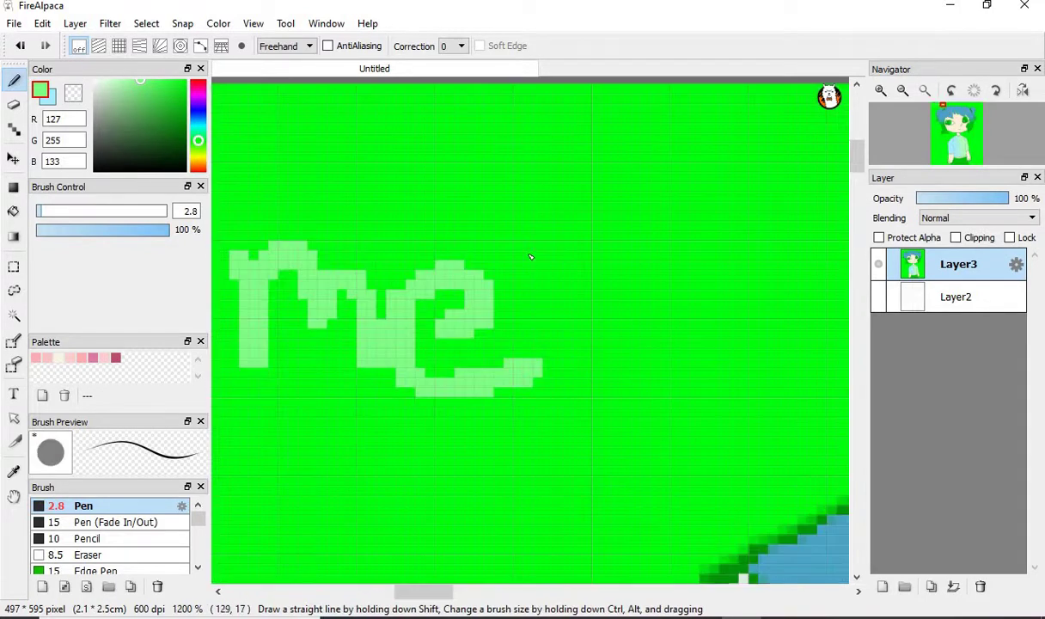
{"action": "left_click_drag", "start_coordinate": [561, 165], "coordinate": [578, 382]}
{"action": "mouse_move", "coordinate": [649, 176]}
{"action": "left_mouse_down"}
{"action": "mouse_move", "coordinate": [666, 373]}
{"action": "mouse_move", "coordinate": [658, 279]}
{"action": "mouse_move", "coordinate": [644, 373]}
{"action": "mouse_move", "coordinate": [685, 262]}
{"action": "mouse_move", "coordinate": [684, 344]}
{"action": "left_mouse_up"}
{"action": "scroll", "coordinate": [765, 321], "scroll_direction": "down", "scroll_amount": 2}
{"action": "scroll", "coordinate": [791, 329], "scroll_direction": "up", "scroll_amount": 1}
{"action": "left_click", "coordinate": [660, 291]}
{"action": "scroll", "coordinate": [677, 304], "scroll_direction": "down", "scroll_amount": 2}
{"action": "scroll", "coordinate": [703, 301], "scroll_direction": "up", "scroll_amount": 3}
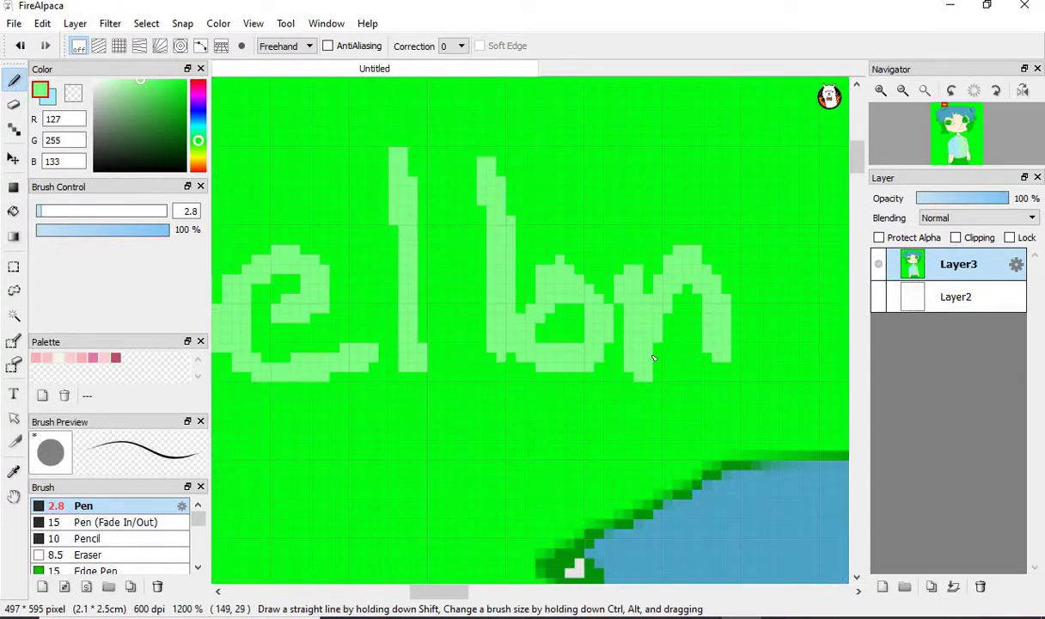
{"action": "scroll", "coordinate": [617, 342], "scroll_direction": "down", "scroll_amount": 2}
{"action": "scroll", "coordinate": [613, 348], "scroll_direction": "up", "scroll_amount": 2}
{"action": "mouse_move", "coordinate": [569, 361]}
{"action": "left_mouse_down"}
{"action": "mouse_move", "coordinate": [602, 276]}
{"action": "mouse_move", "coordinate": [646, 339]}
{"action": "left_mouse_up"}
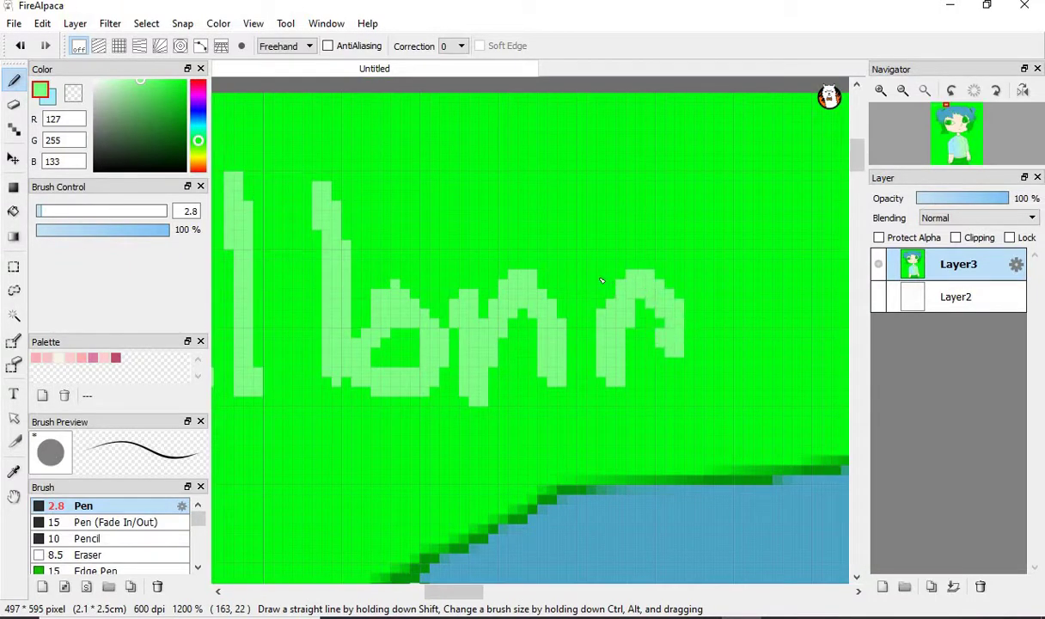
{"action": "scroll", "coordinate": [593, 343], "scroll_direction": "down", "scroll_amount": 8}
{"action": "scroll", "coordinate": [541, 347], "scroll_direction": "up", "scroll_amount": 1}
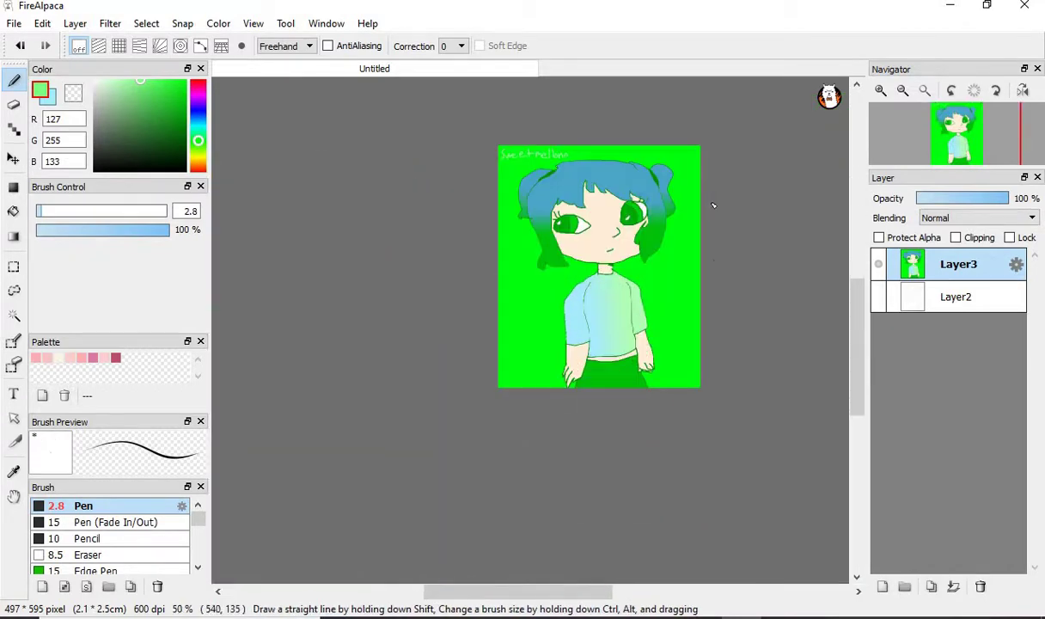